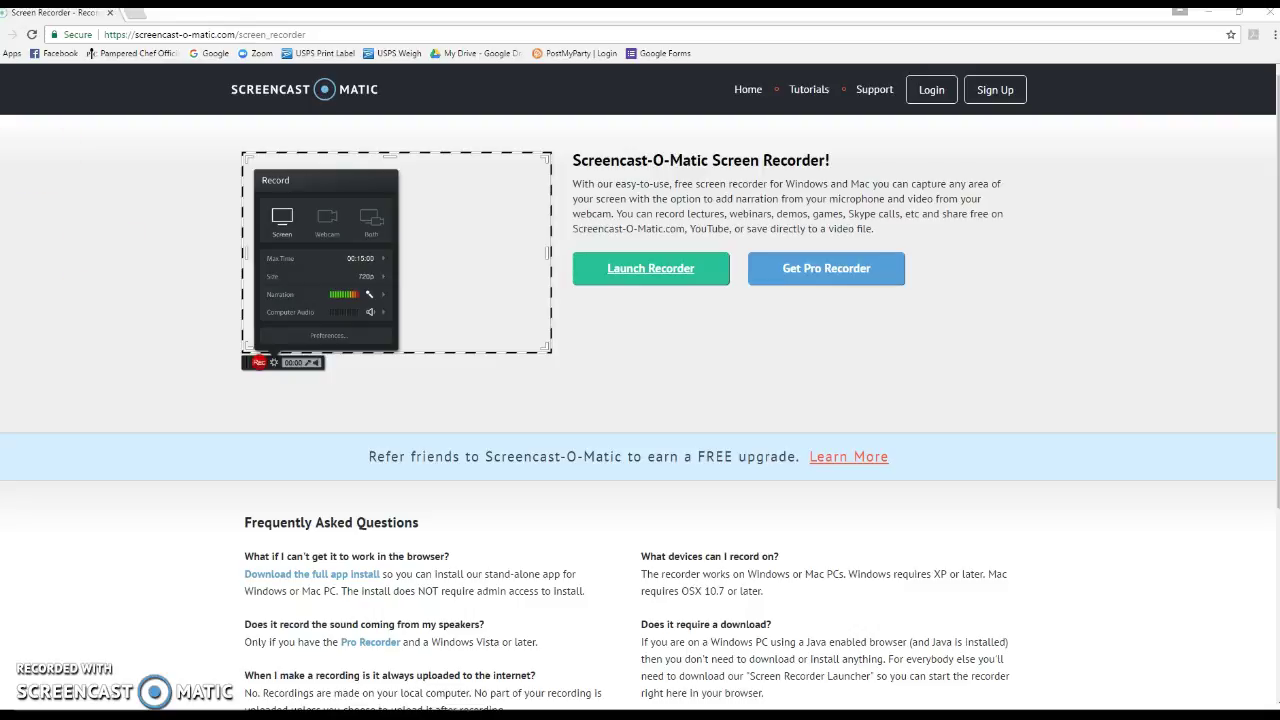
Load the Pampered Chef site in a new tab and reach Consultant's Corner's My Shows & Orders list
click(132, 13)
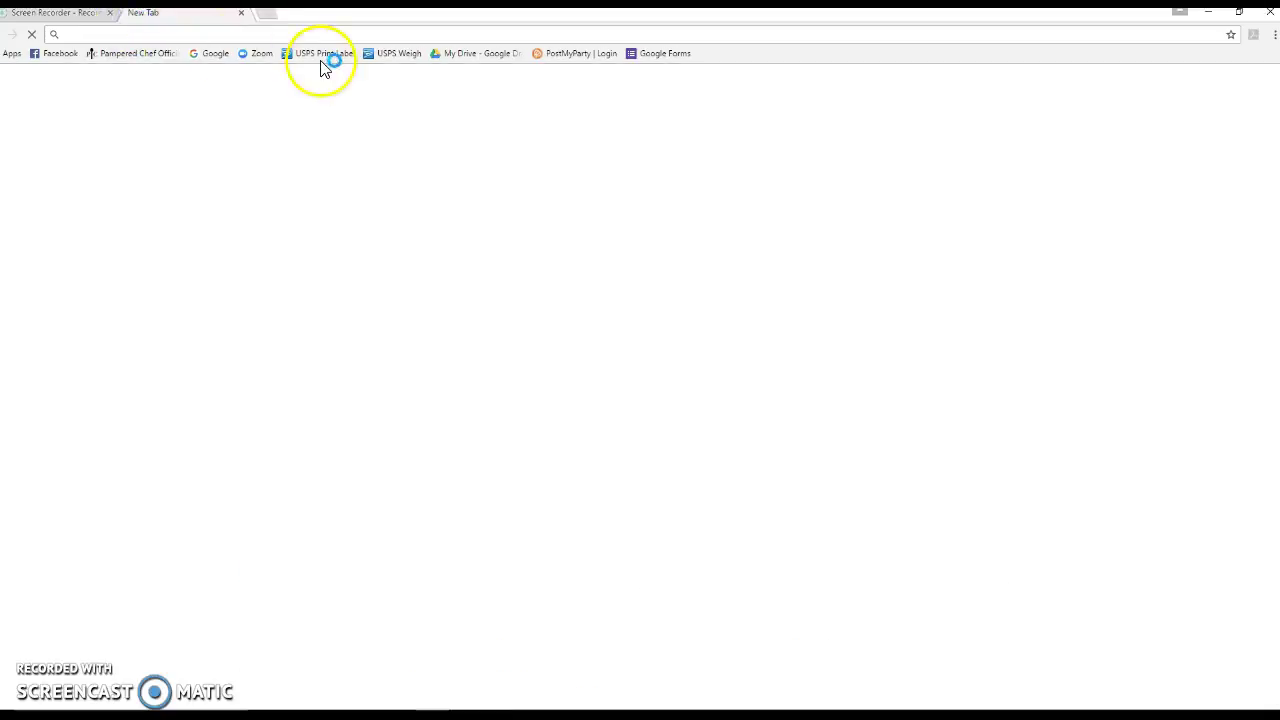
click(135, 57)
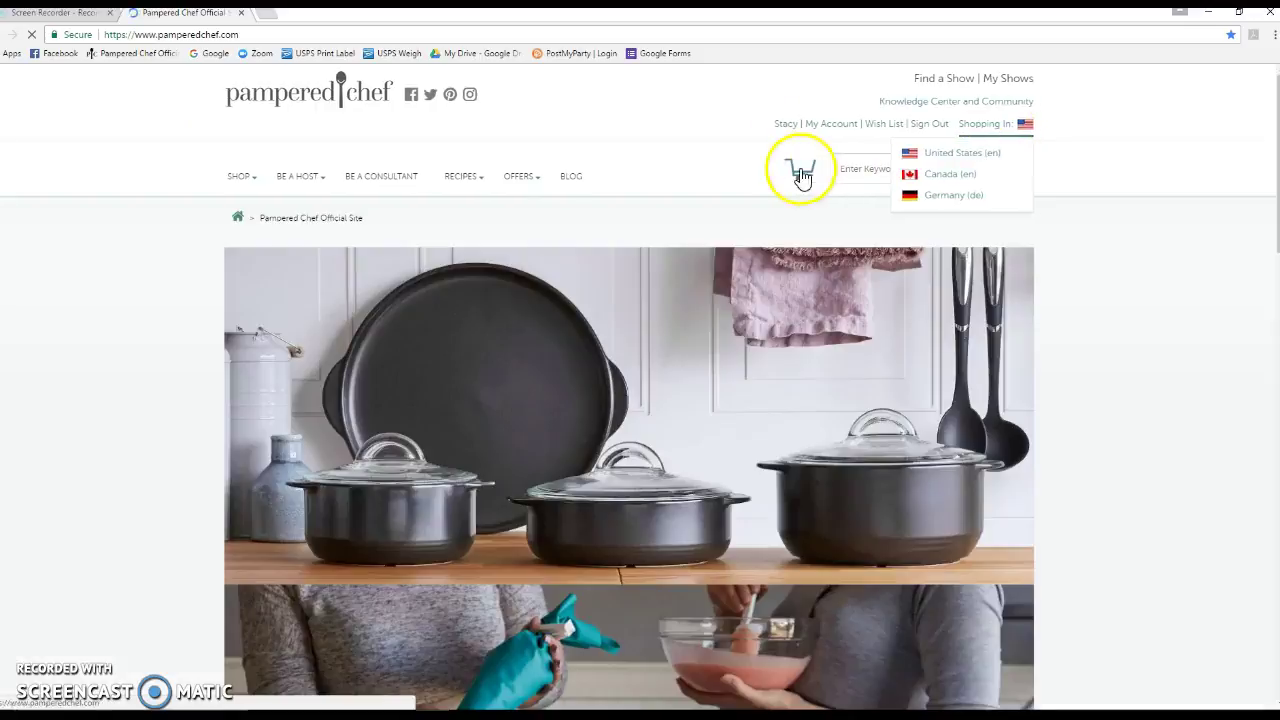
mouse_move(788, 126)
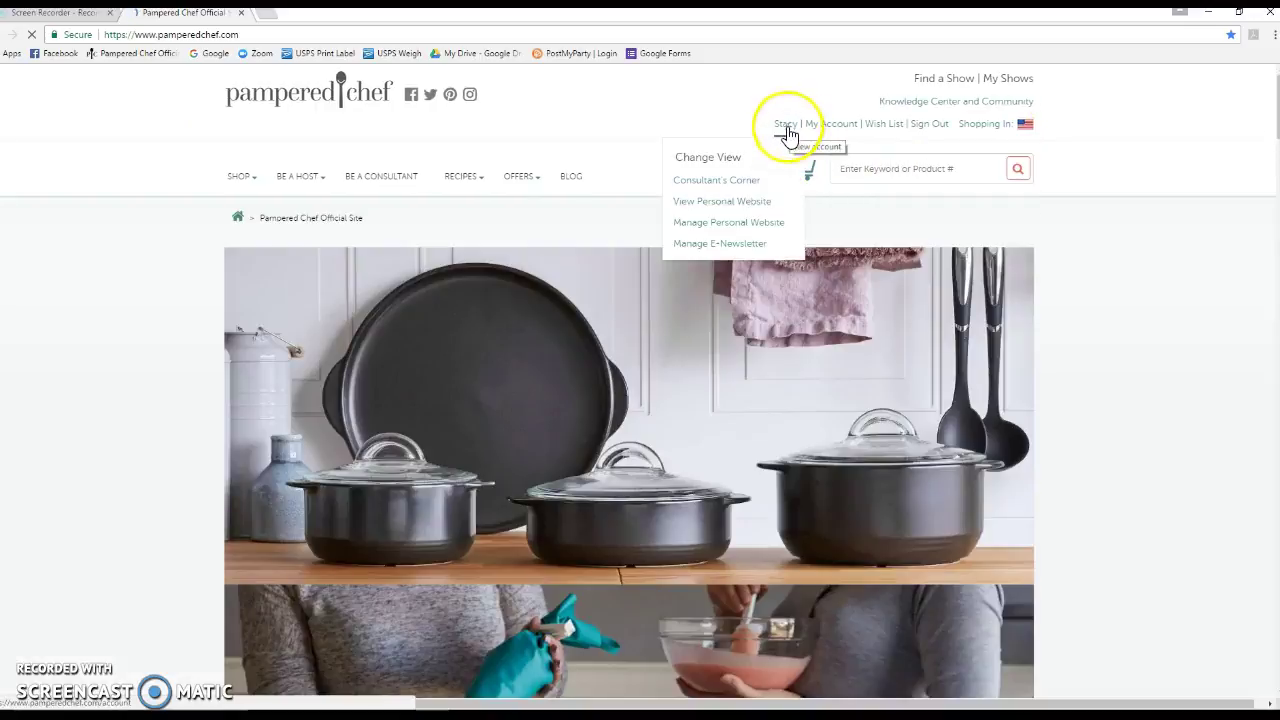
click(750, 183)
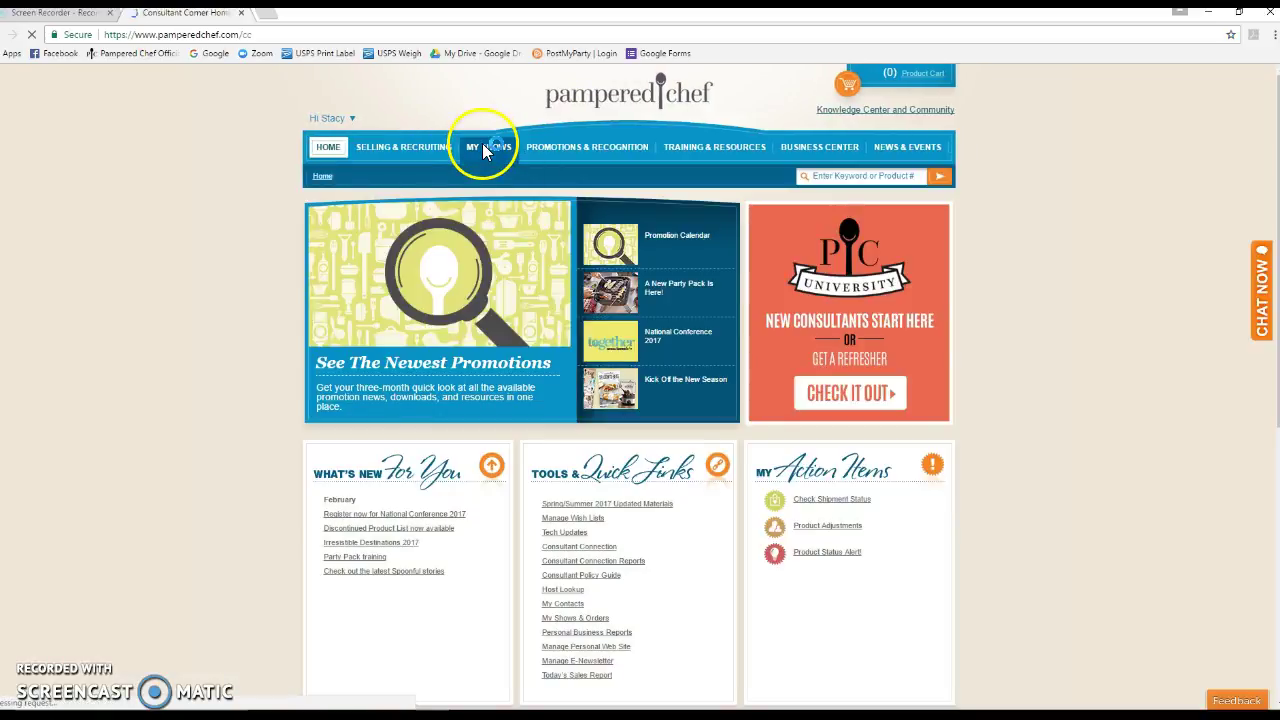
mouse_move(485, 160)
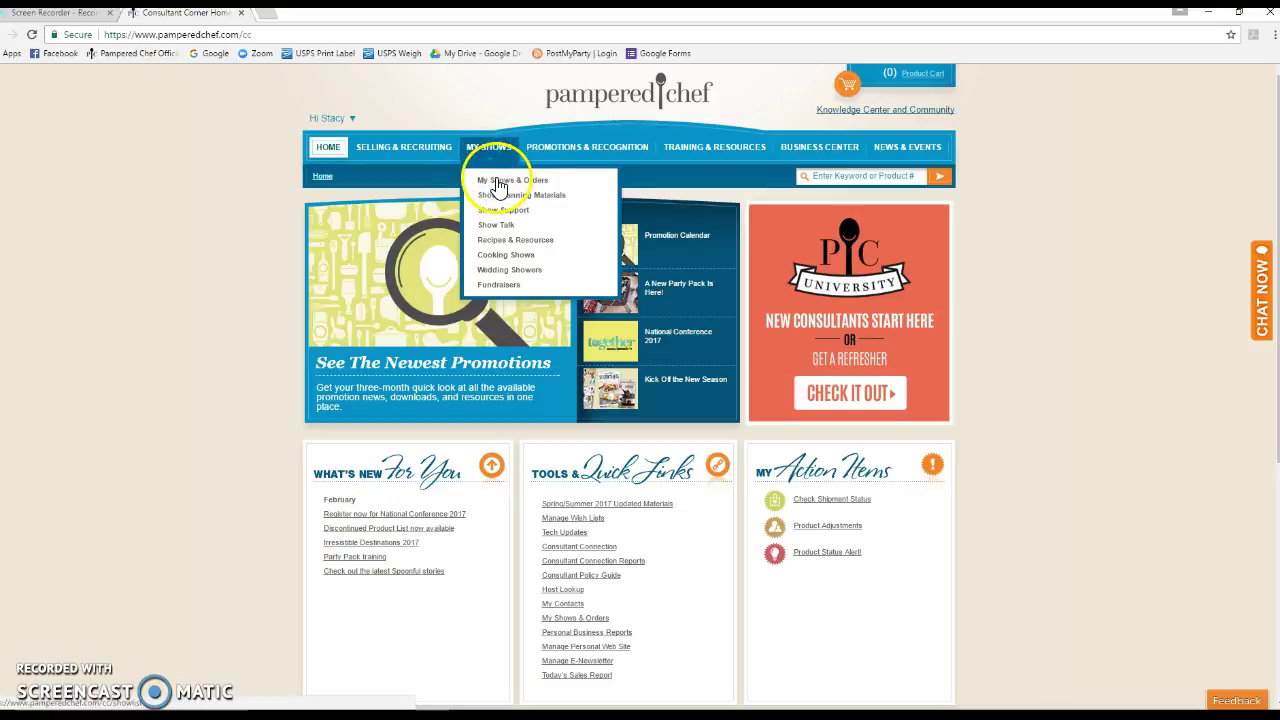
click(497, 181)
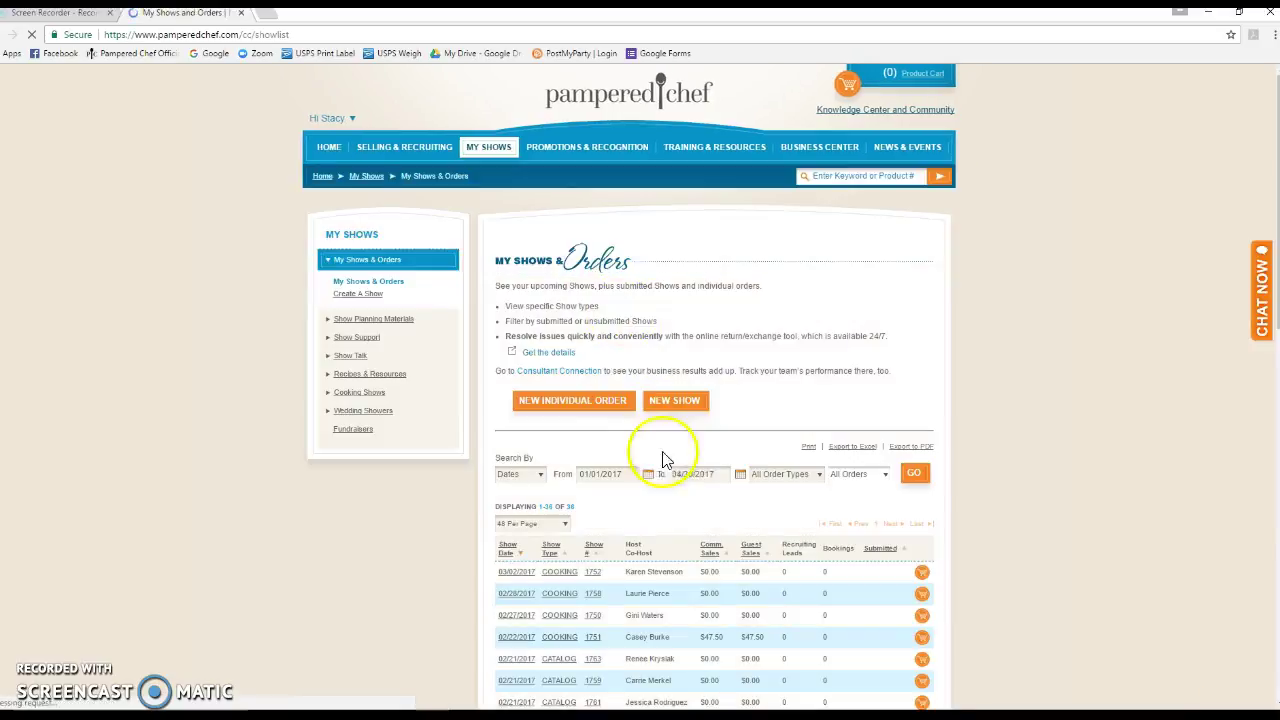
Start a new show with show type Catalog, marked as a Virtual Party
click(675, 405)
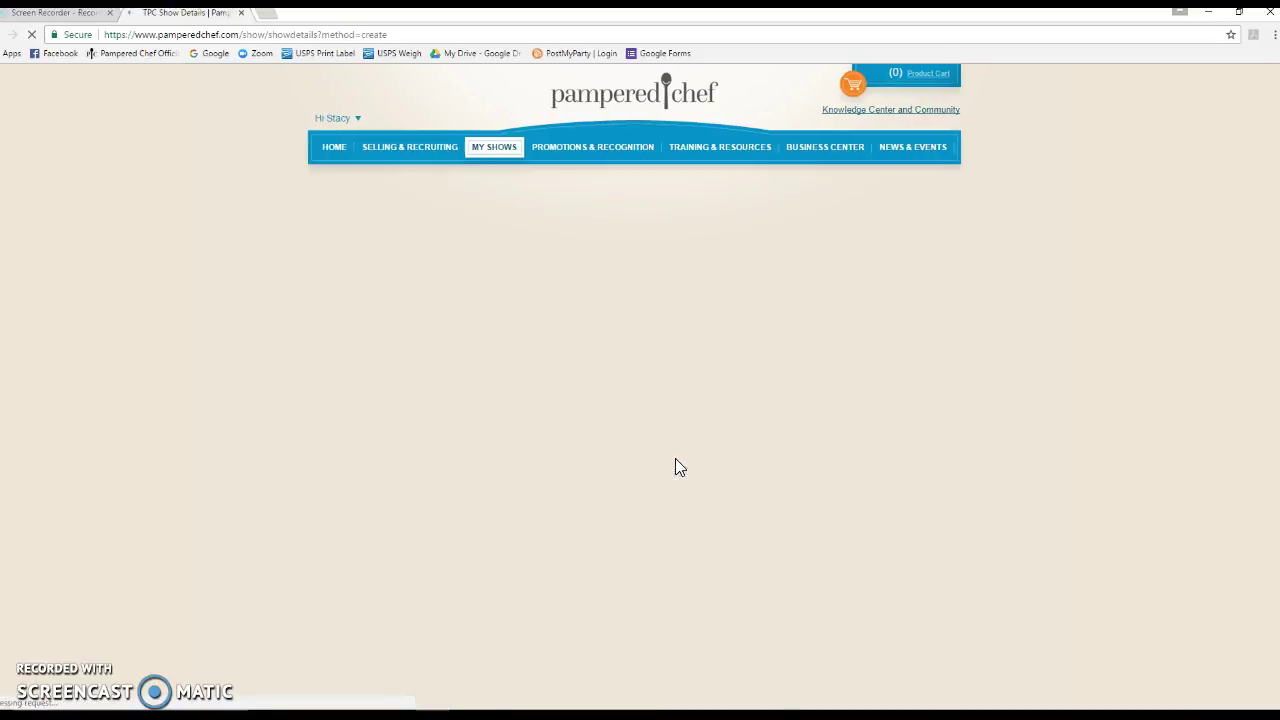
click(721, 367)
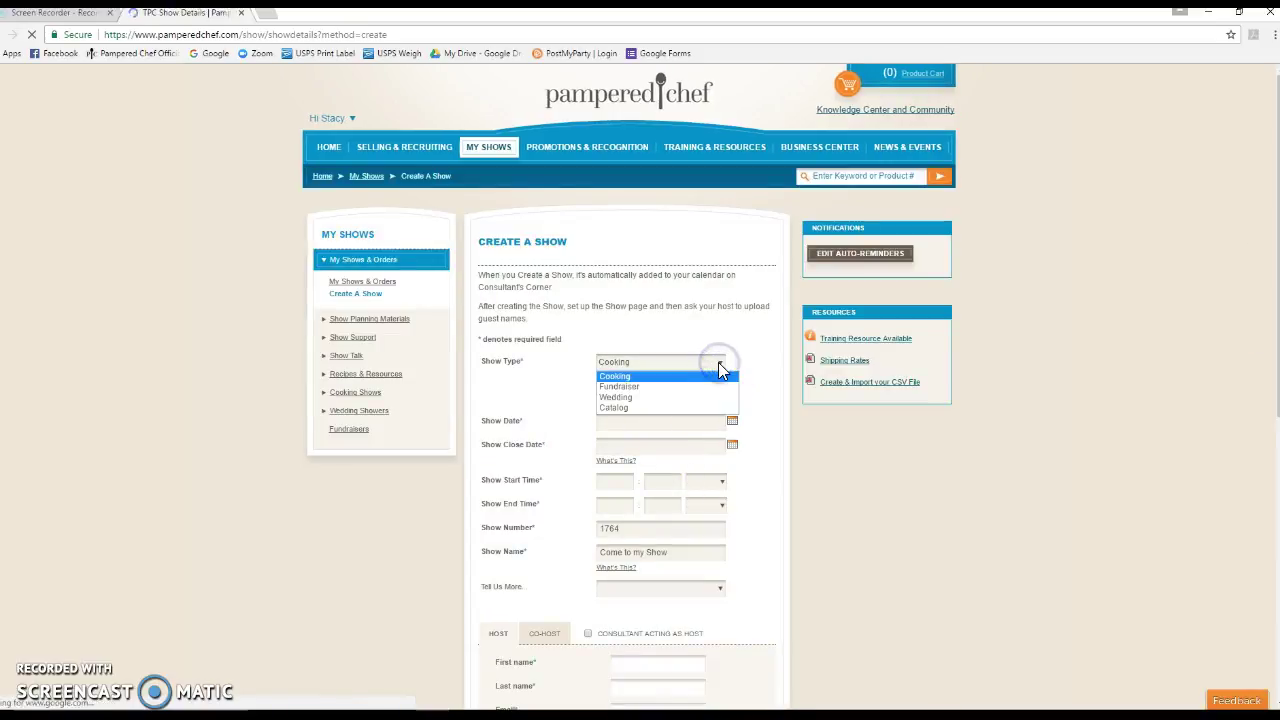
click(667, 408)
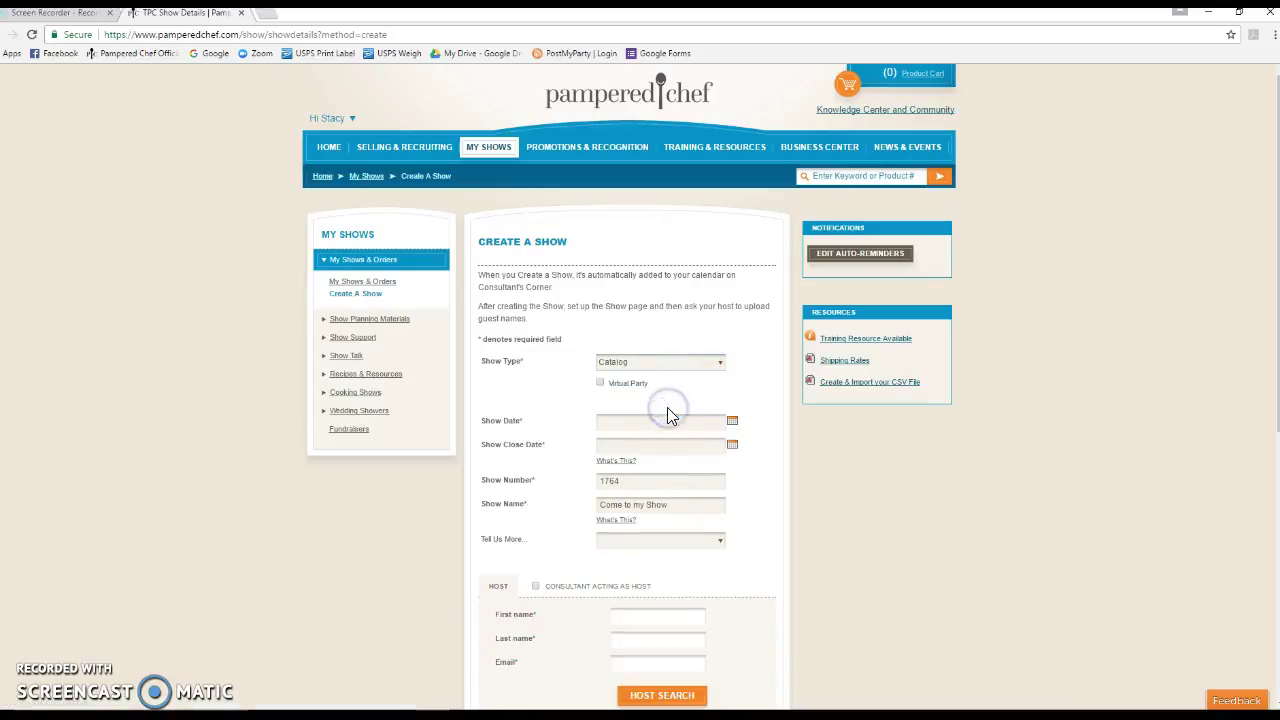
click(601, 385)
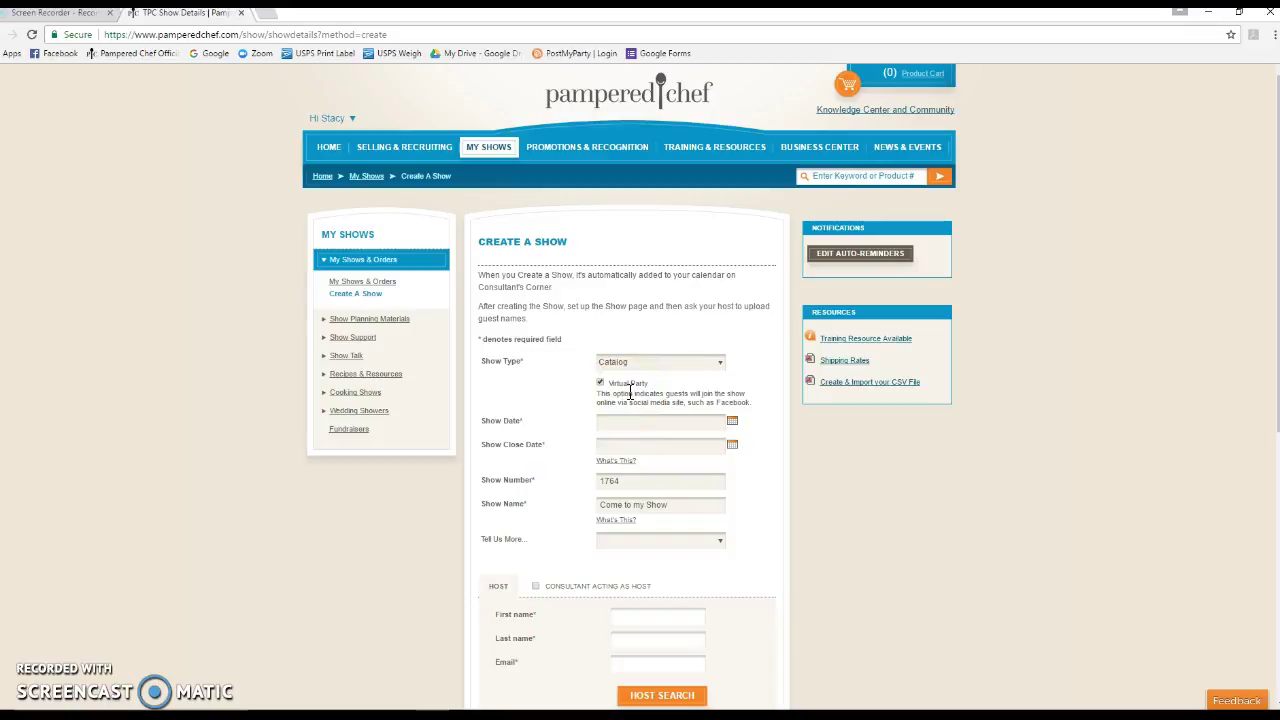
Set the show date to February 21, 2017
click(732, 422)
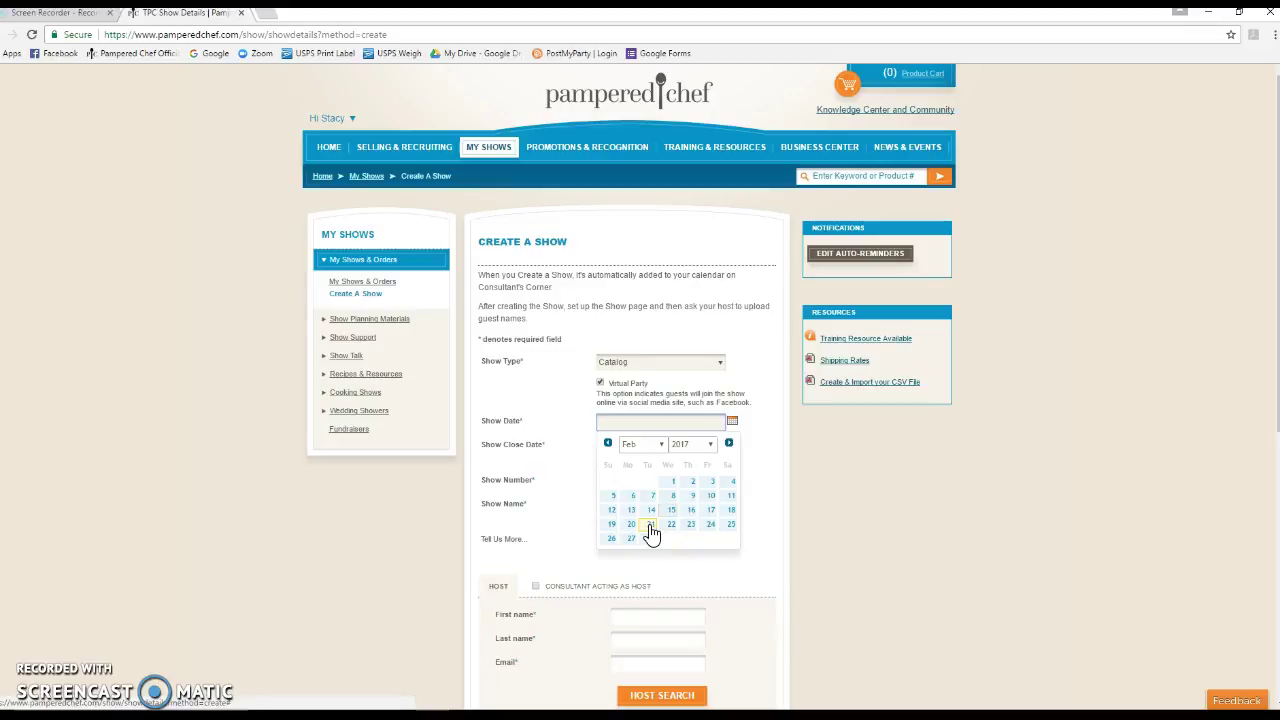
mouse_move(680, 533)
mouse_down()
mouse_move(714, 543)
mouse_move(632, 545)
mouse_move(646, 531)
mouse_move(681, 540)
mouse_up()
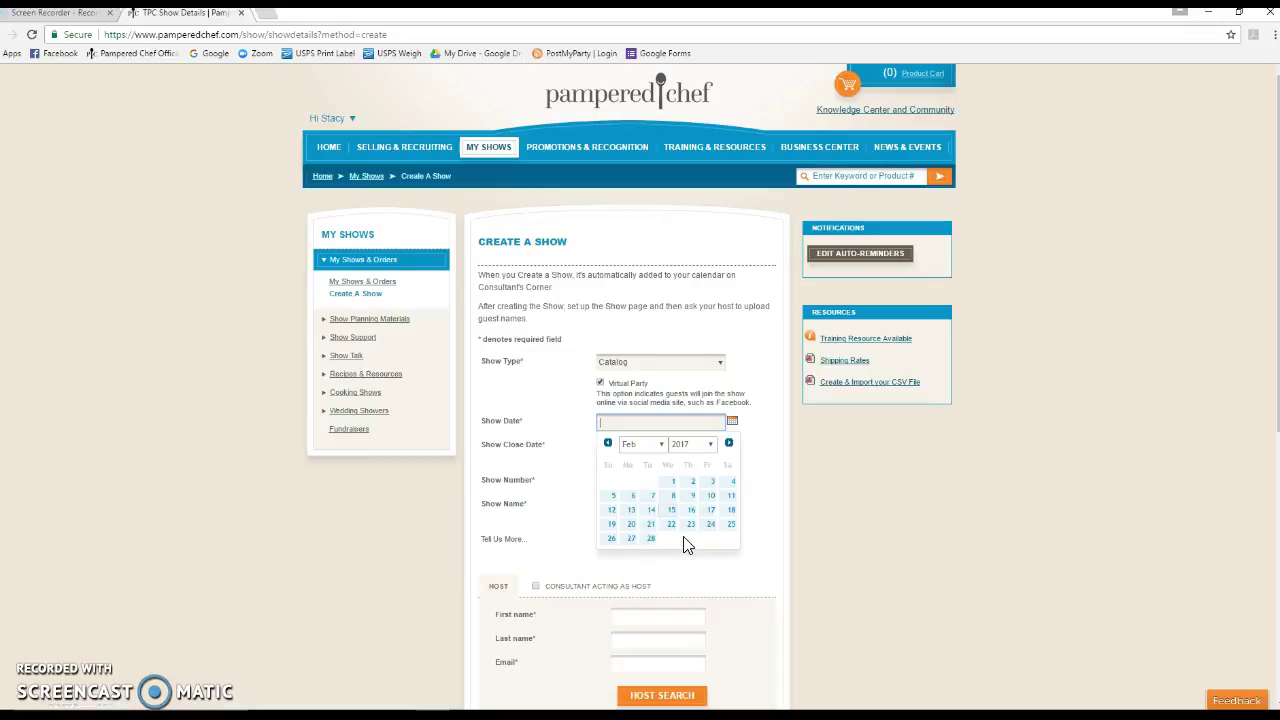
mouse_move(686, 545)
mouse_down()
mouse_move(643, 537)
mouse_move(692, 517)
mouse_up()
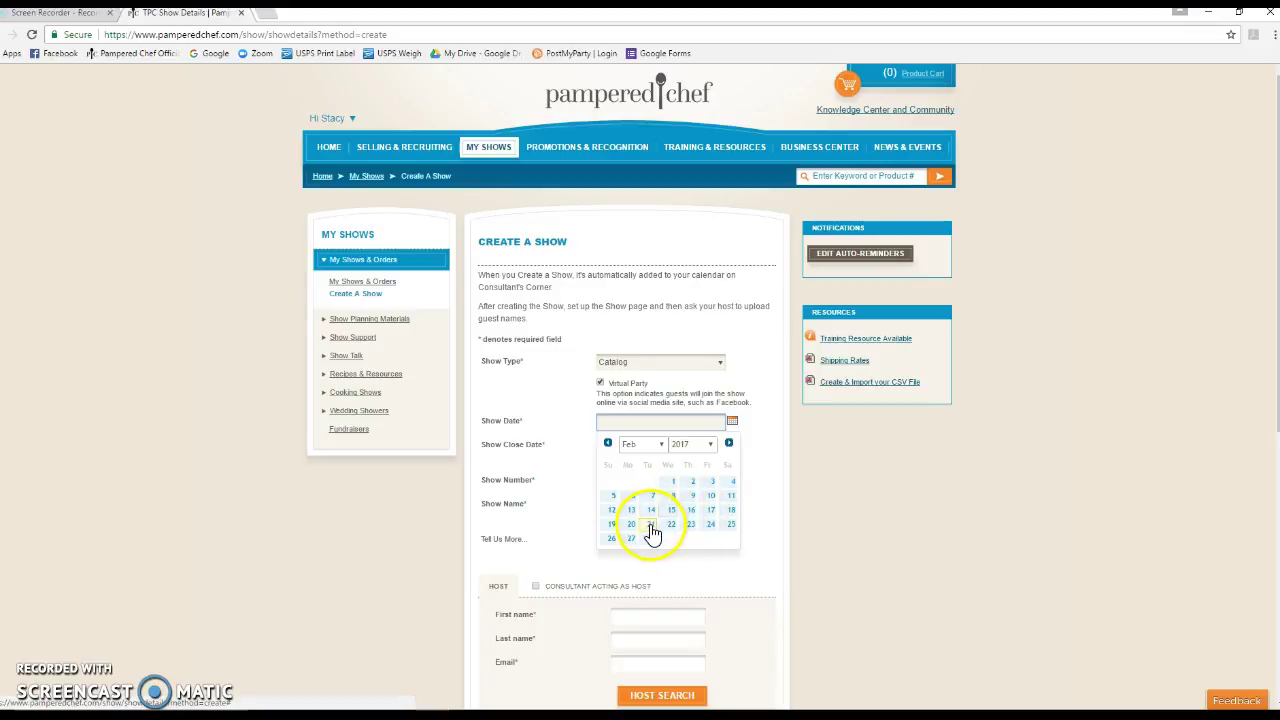
click(651, 527)
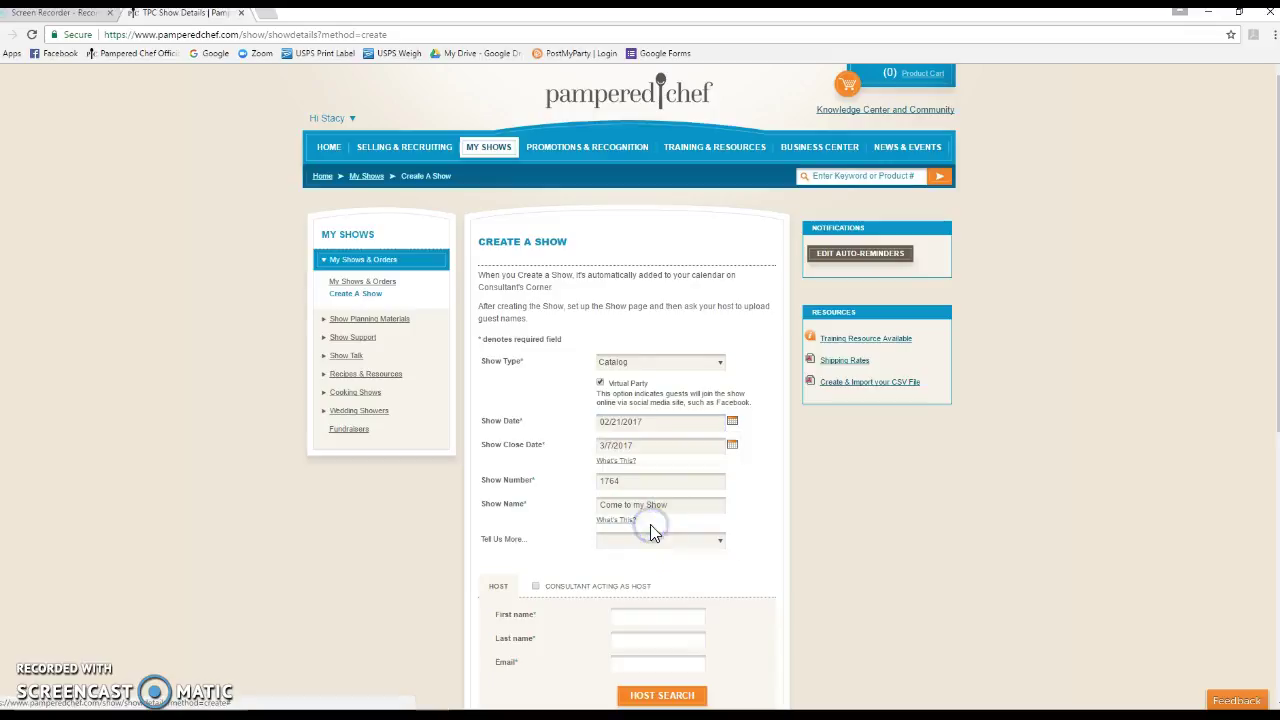
Set the close date to March 2, 2017 and rename the show to the host's Virtual Pampered Chef Party
click(732, 445)
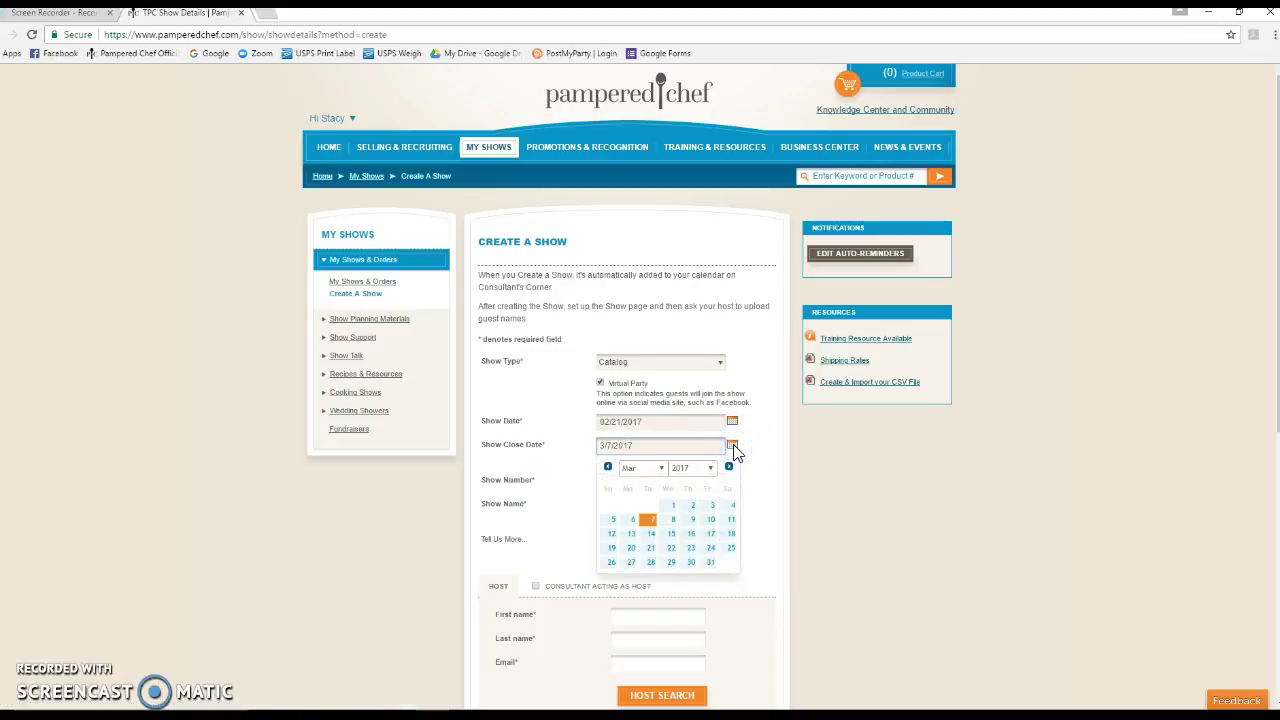
click(608, 467)
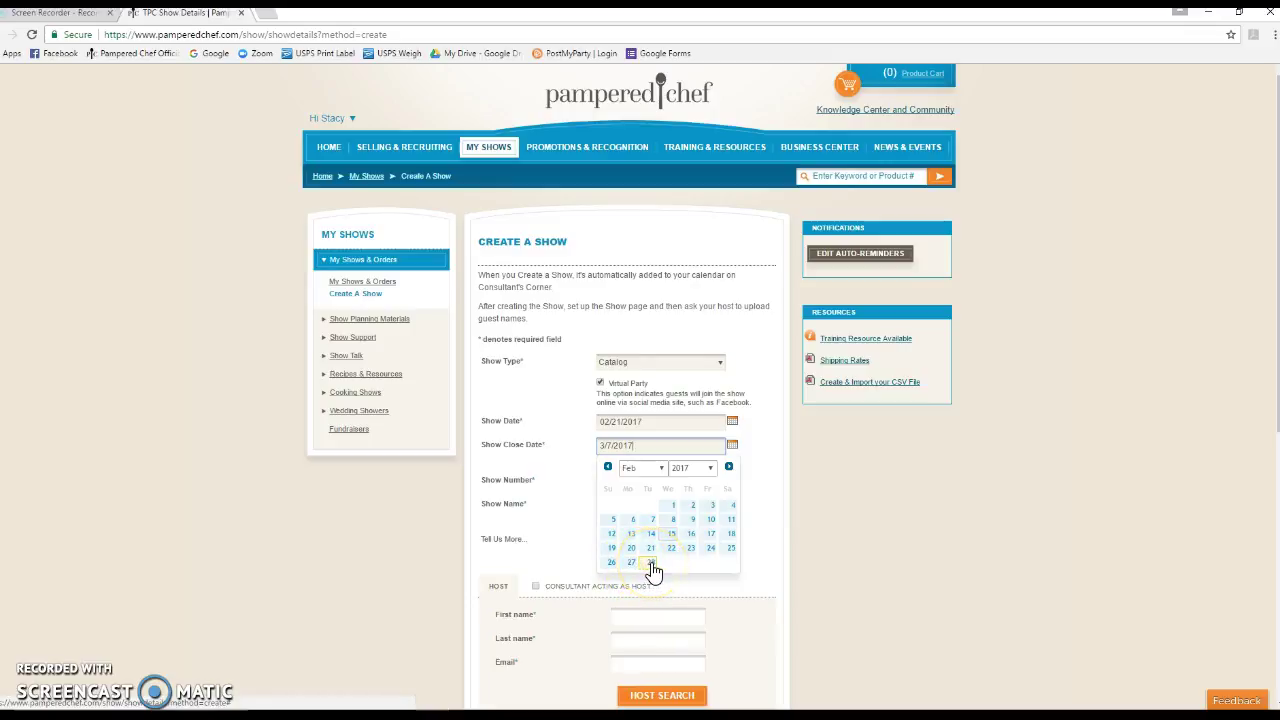
click(727, 469)
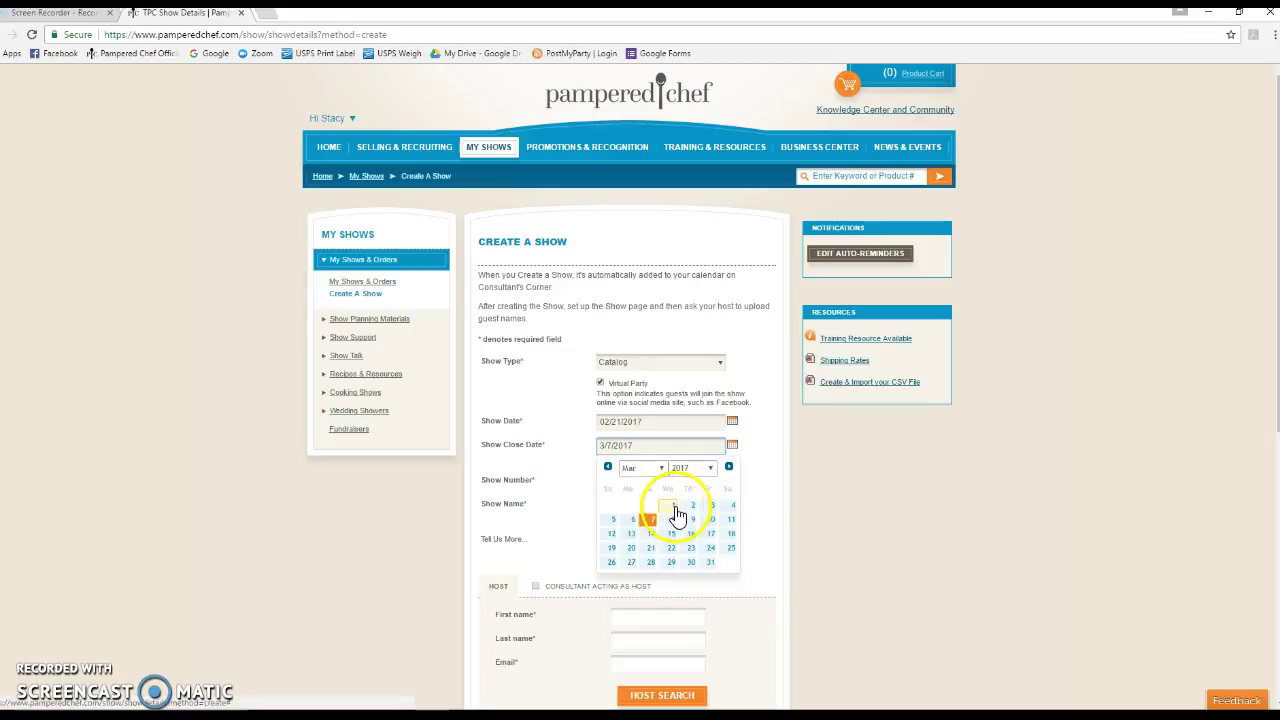
click(689, 507)
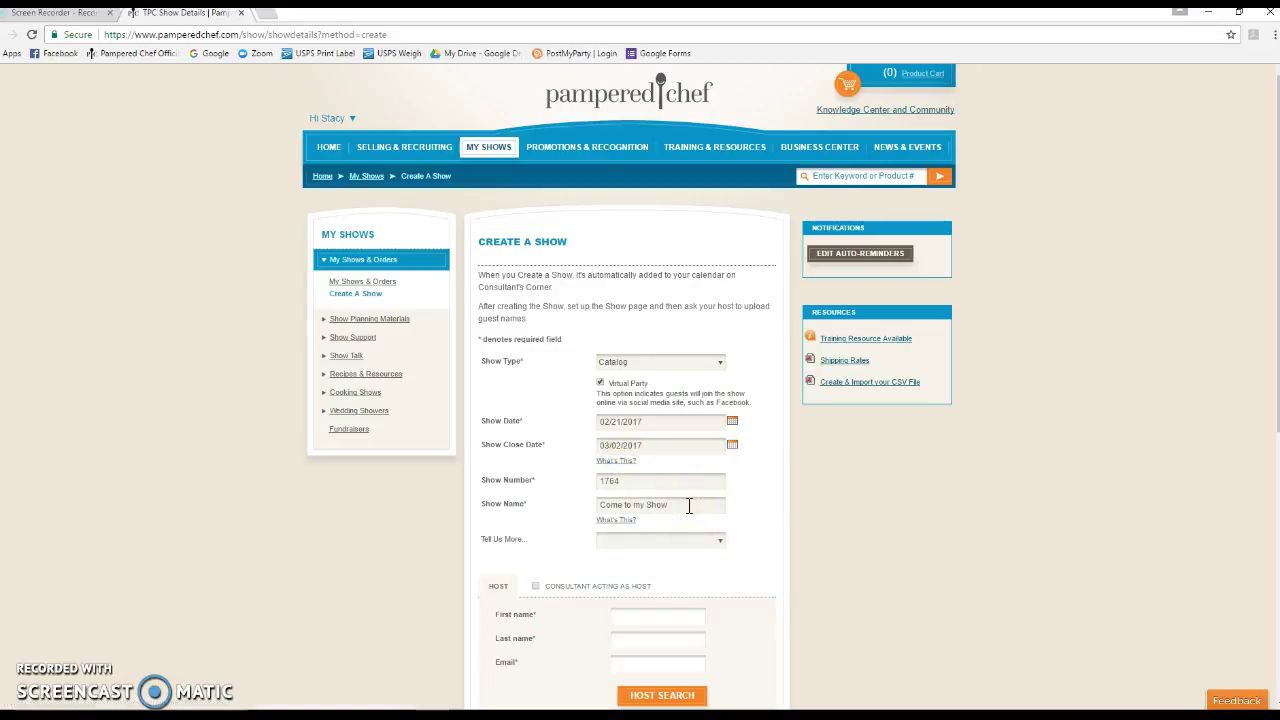
drag(689, 506, 592, 503)
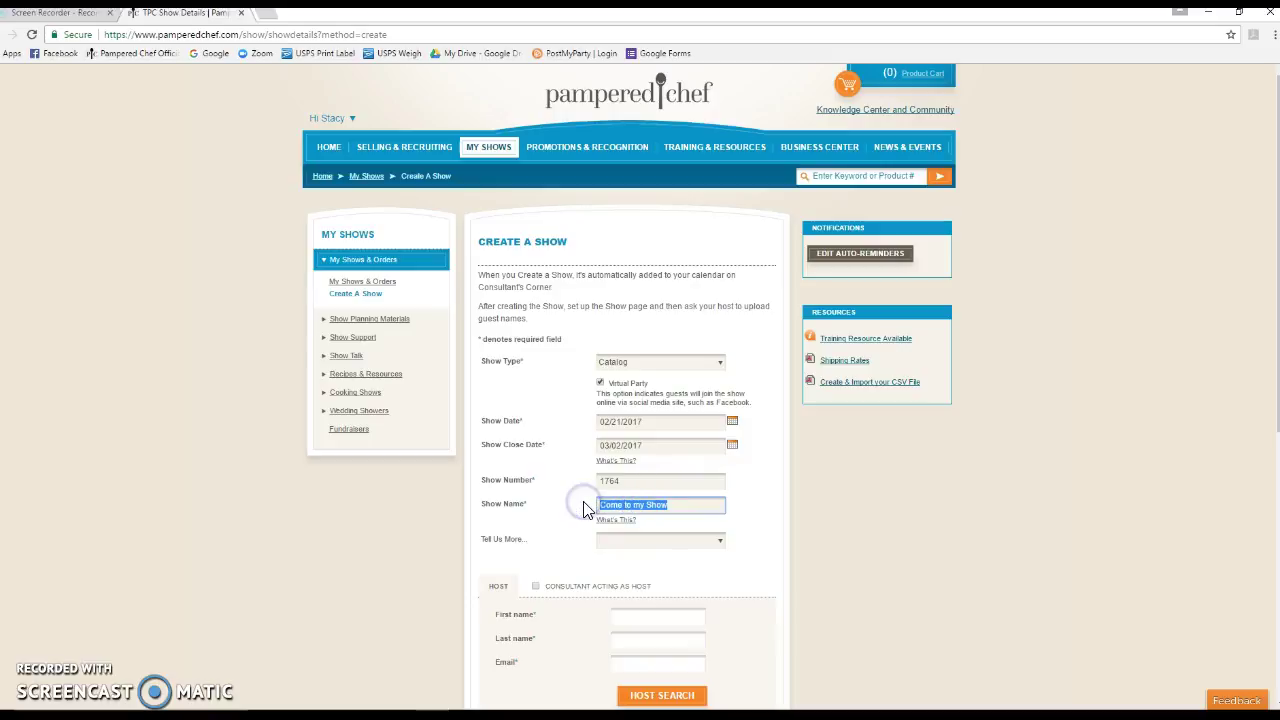
text(Lind)
text(say's)
text( Virtual Pampered )
text(Chef Party)
Describe the show as a Virtual Party under Tell Us More
click(720, 541)
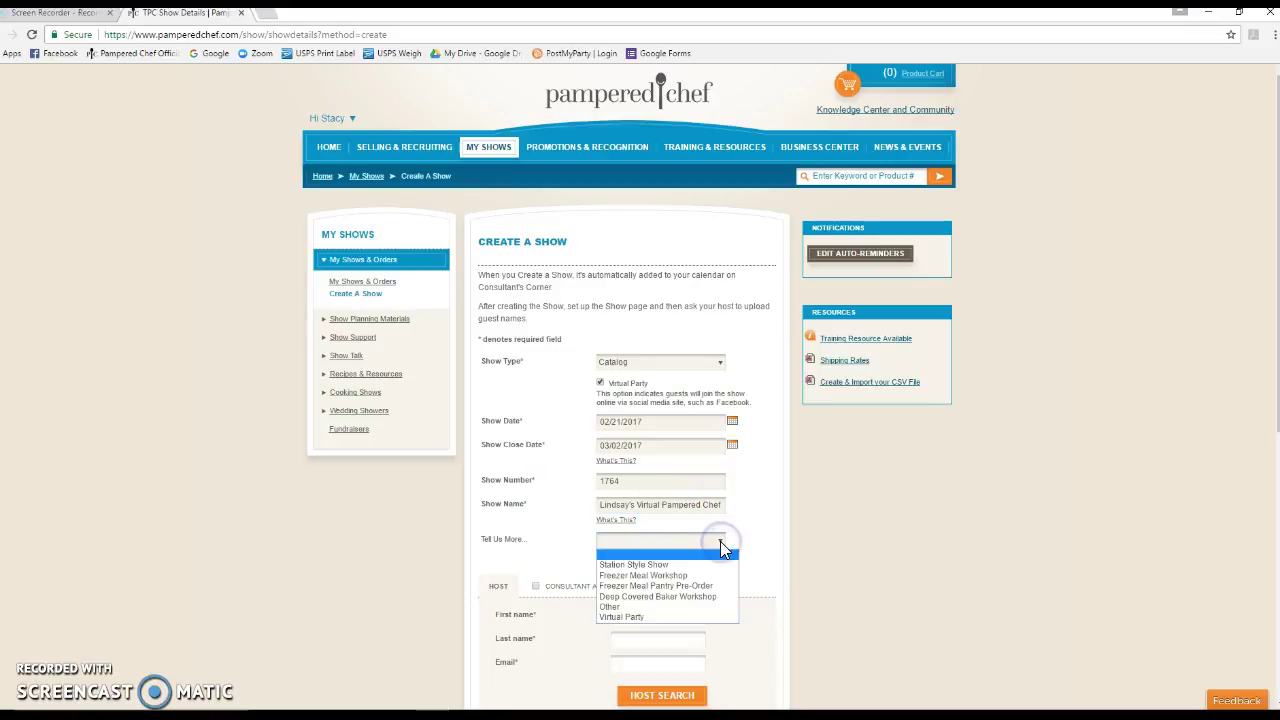
click(655, 618)
scroll(840, 530, down, 3)
scroll(840, 524, down, 1)
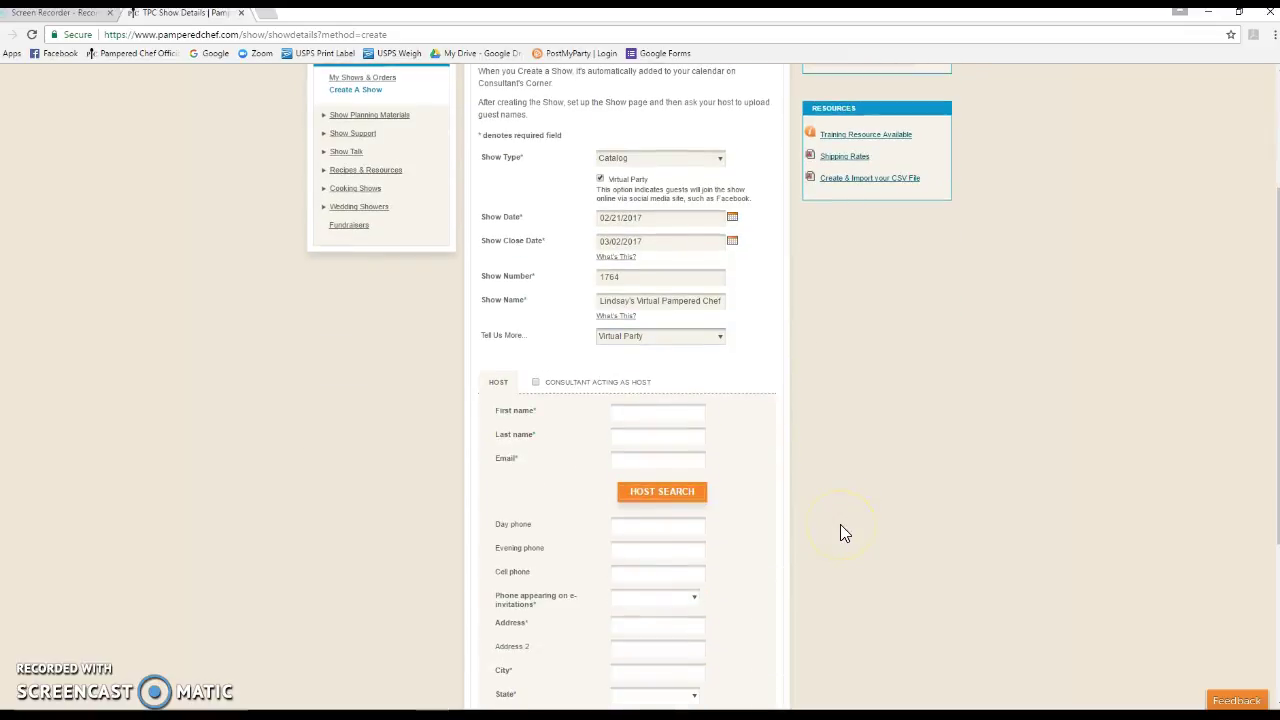
Search existing hosts by the host's first and last name and select the matching record
click(656, 500)
click(531, 149)
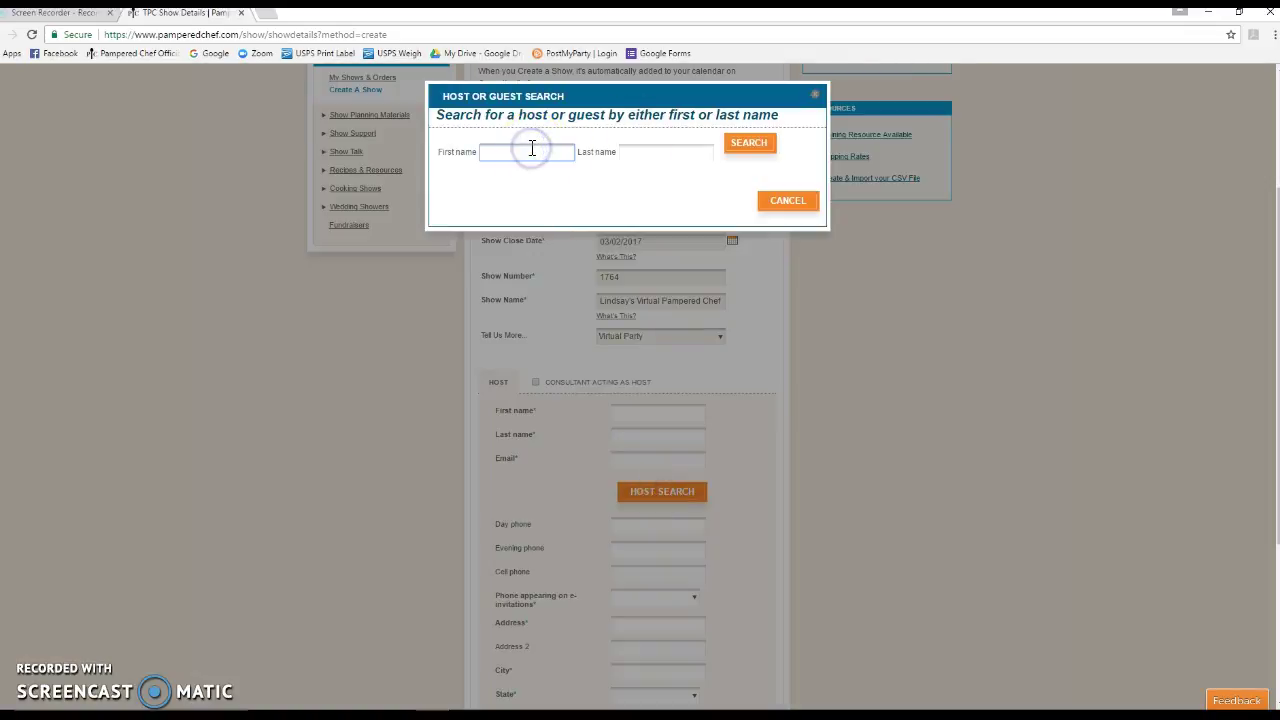
key(Tab)
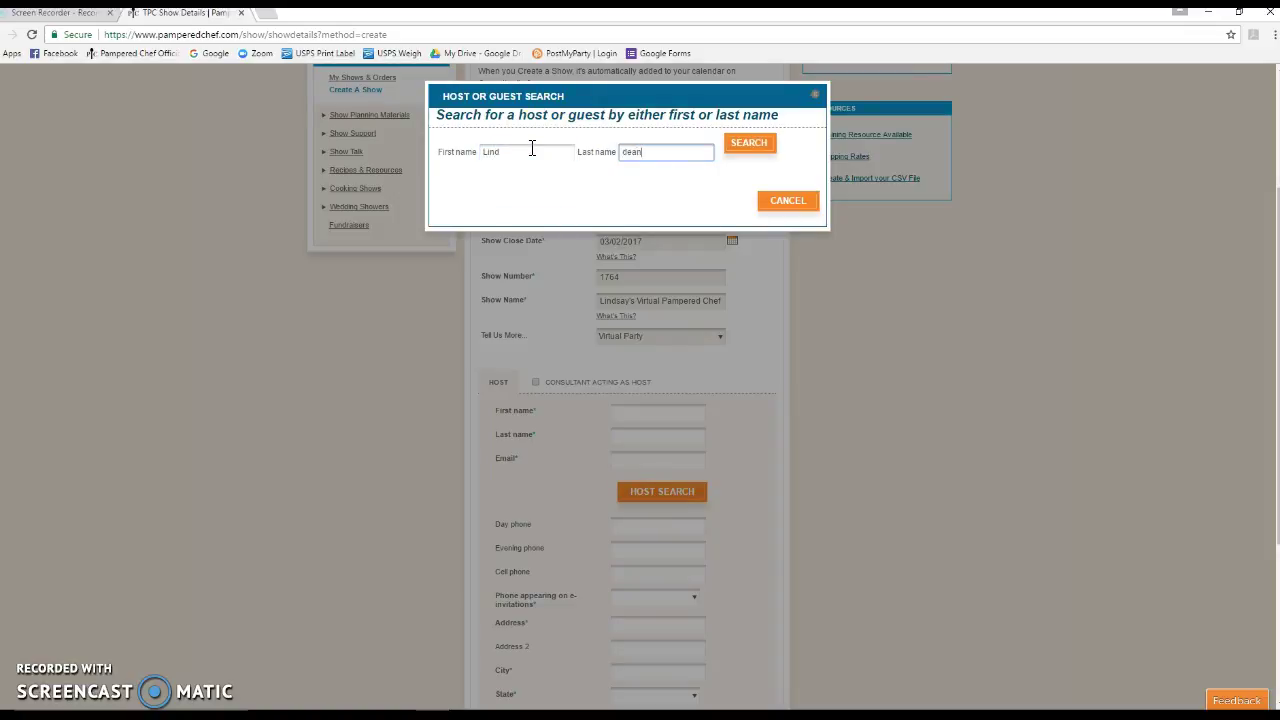
click(730, 150)
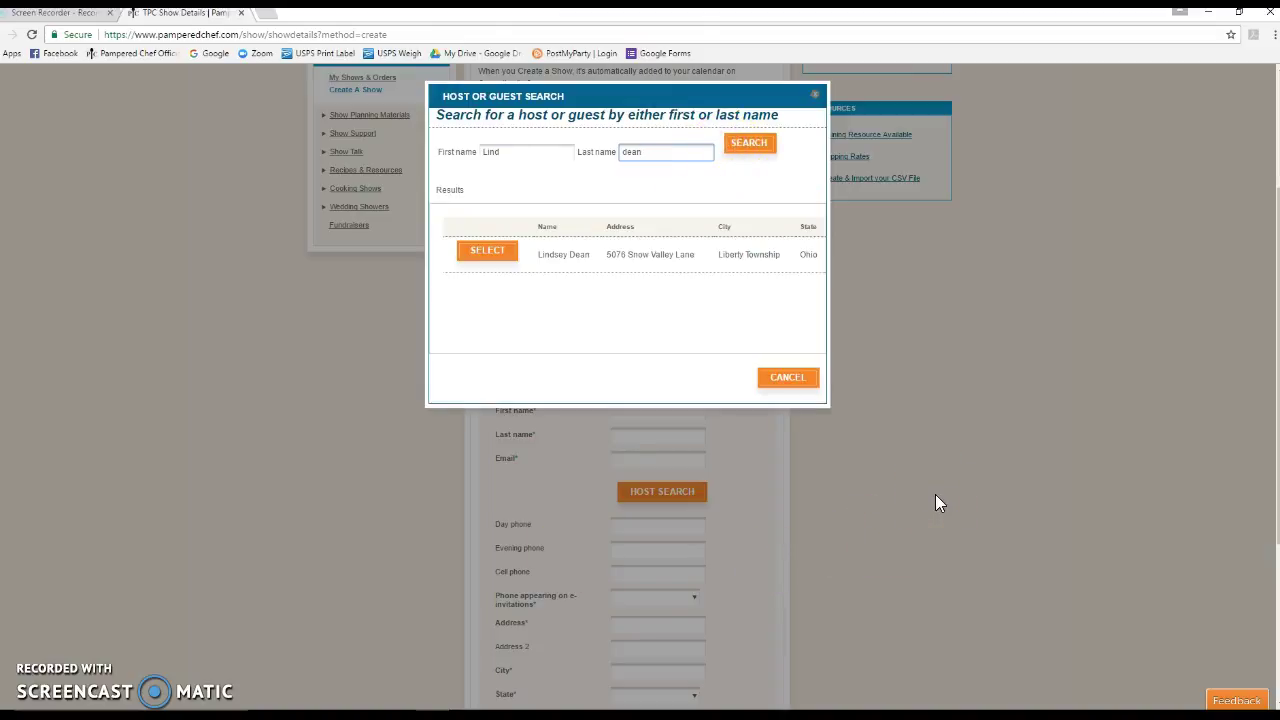
click(487, 252)
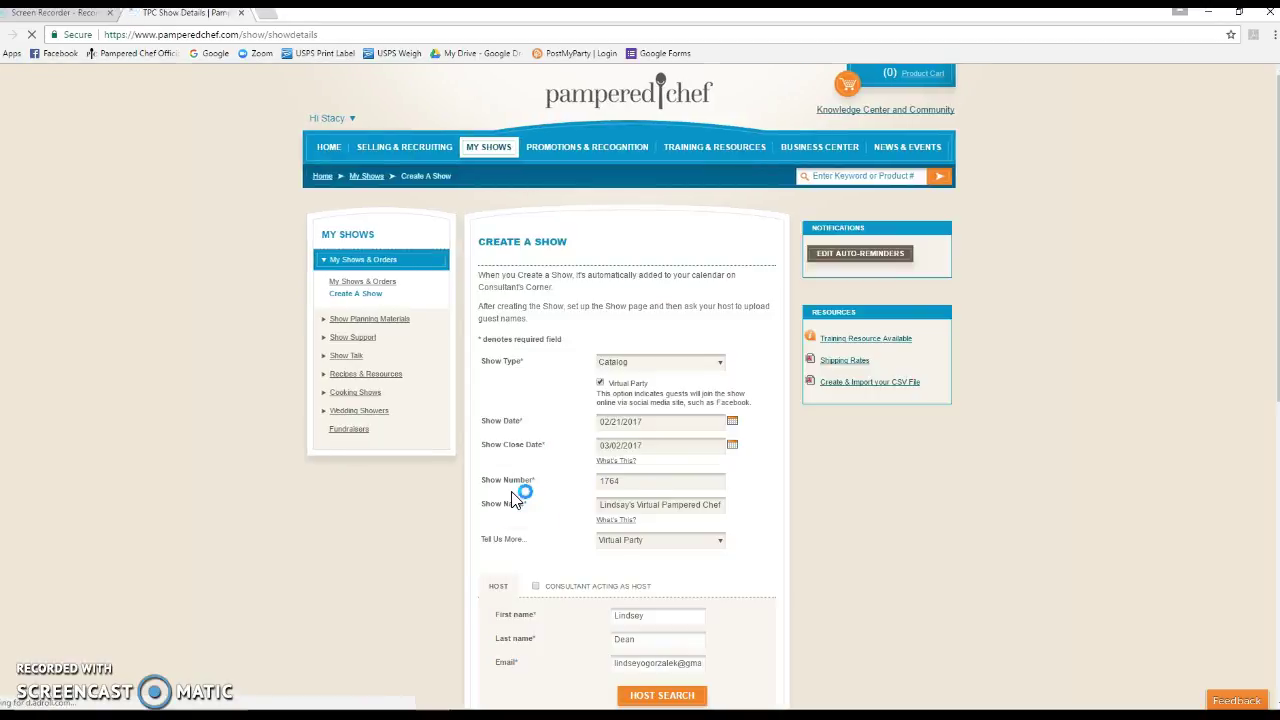
Check the full show name, submit with Create Show, and dismiss the Facebook notification
scroll(783, 512, down, 3)
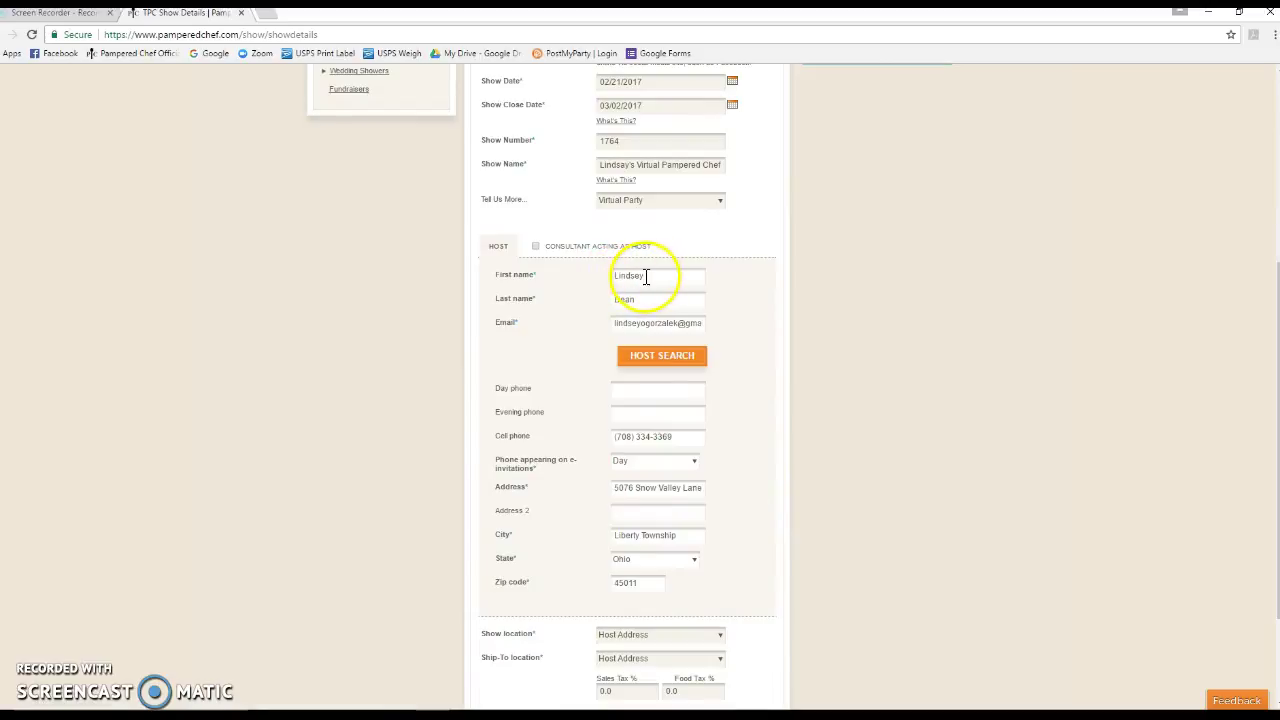
click(624, 165)
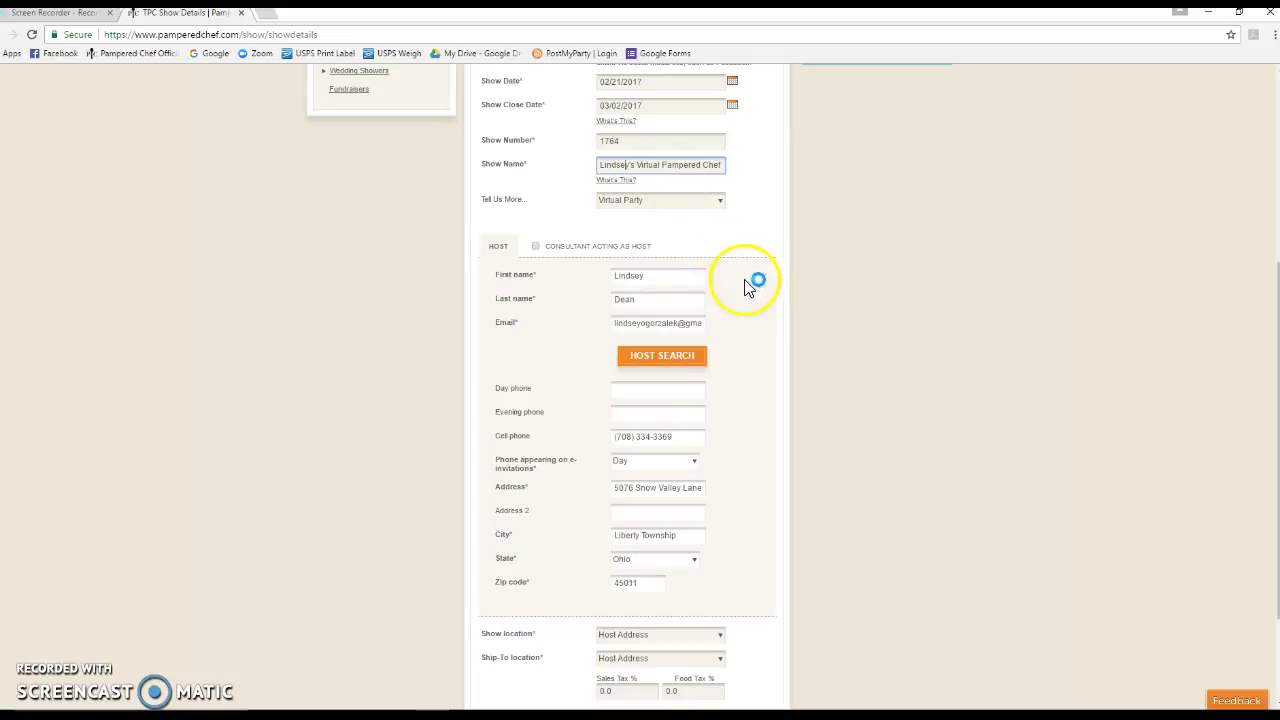
scroll(732, 453, down, 2)
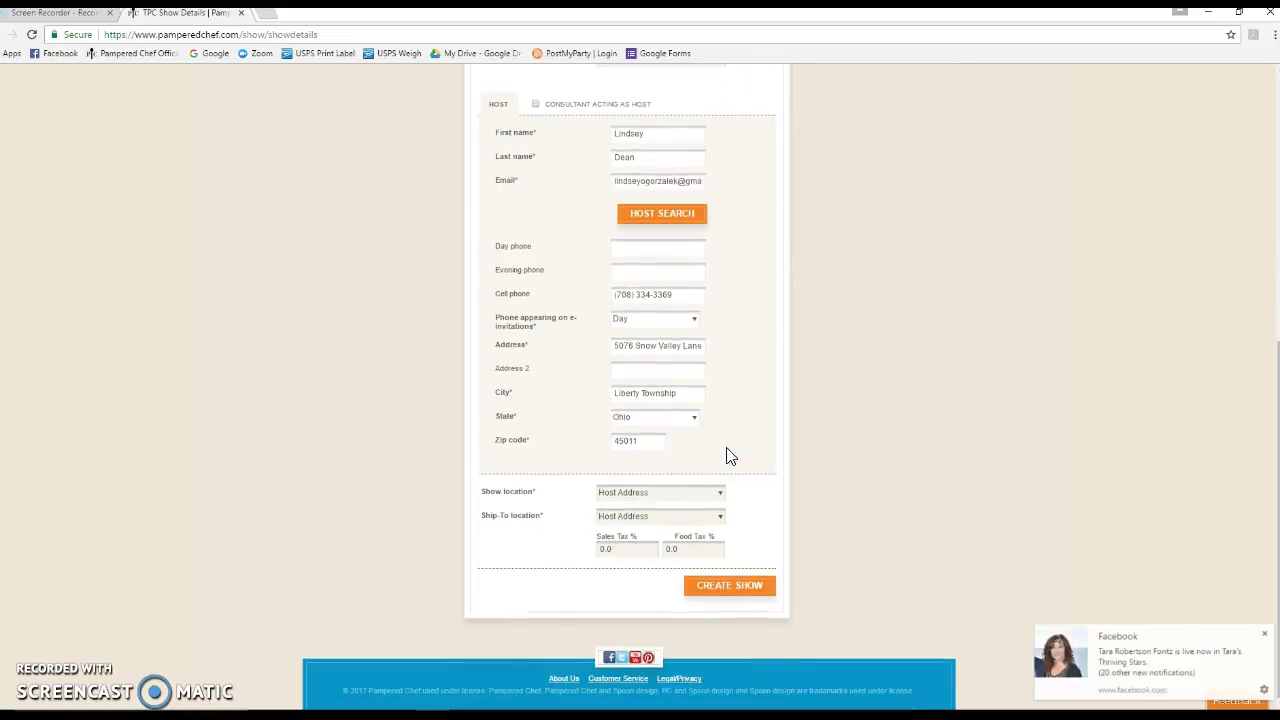
click(727, 588)
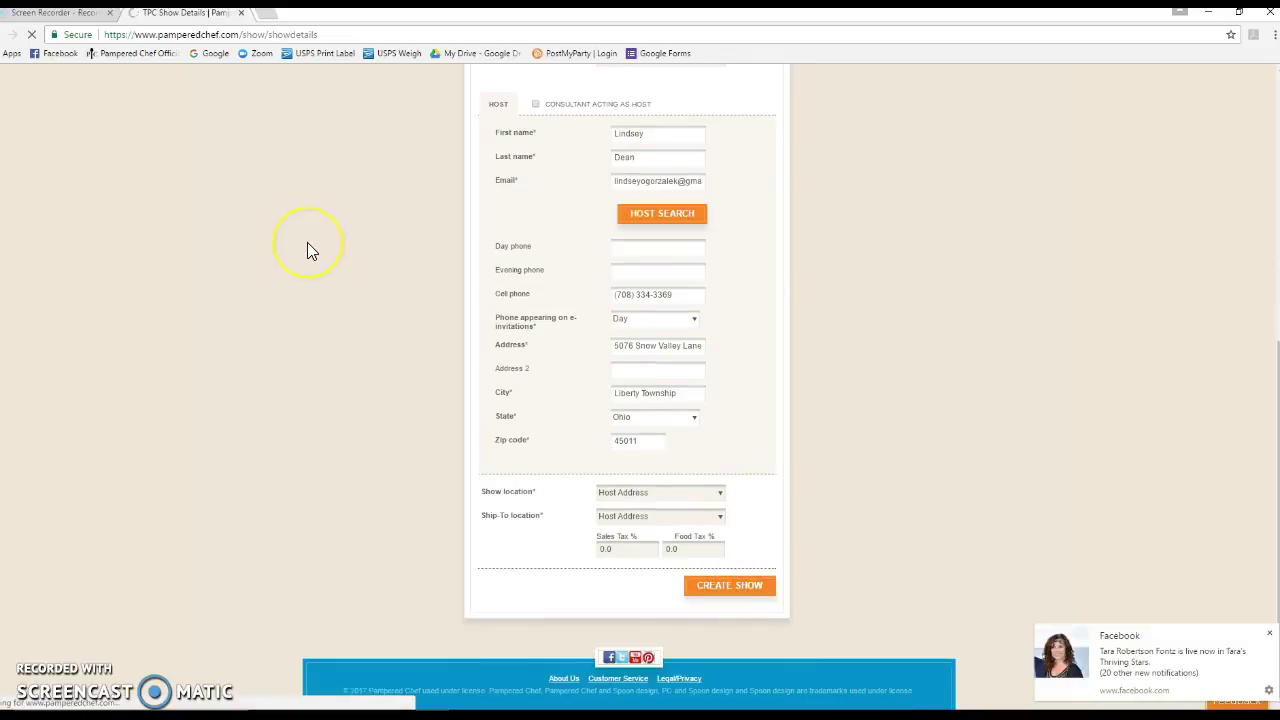
click(1269, 634)
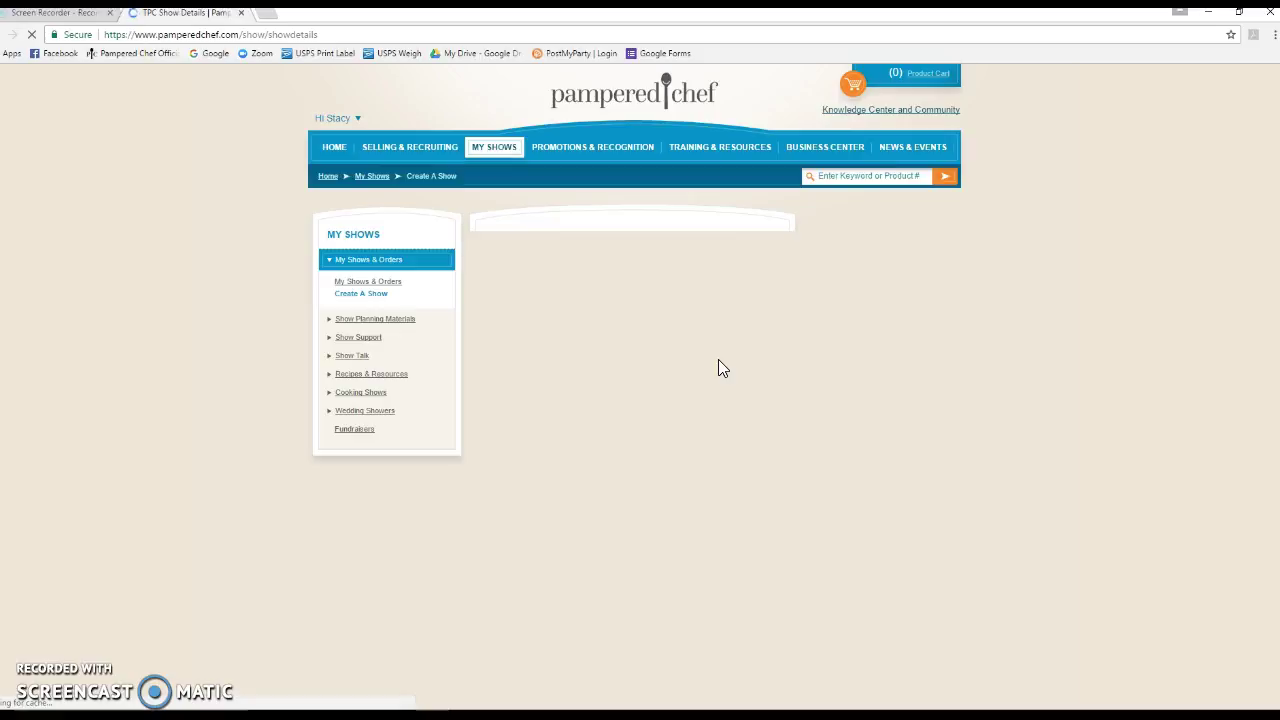
Open Facebook and PostMyParty in new tabs, then return to the Pampered Chef Show Details tab
click(261, 20)
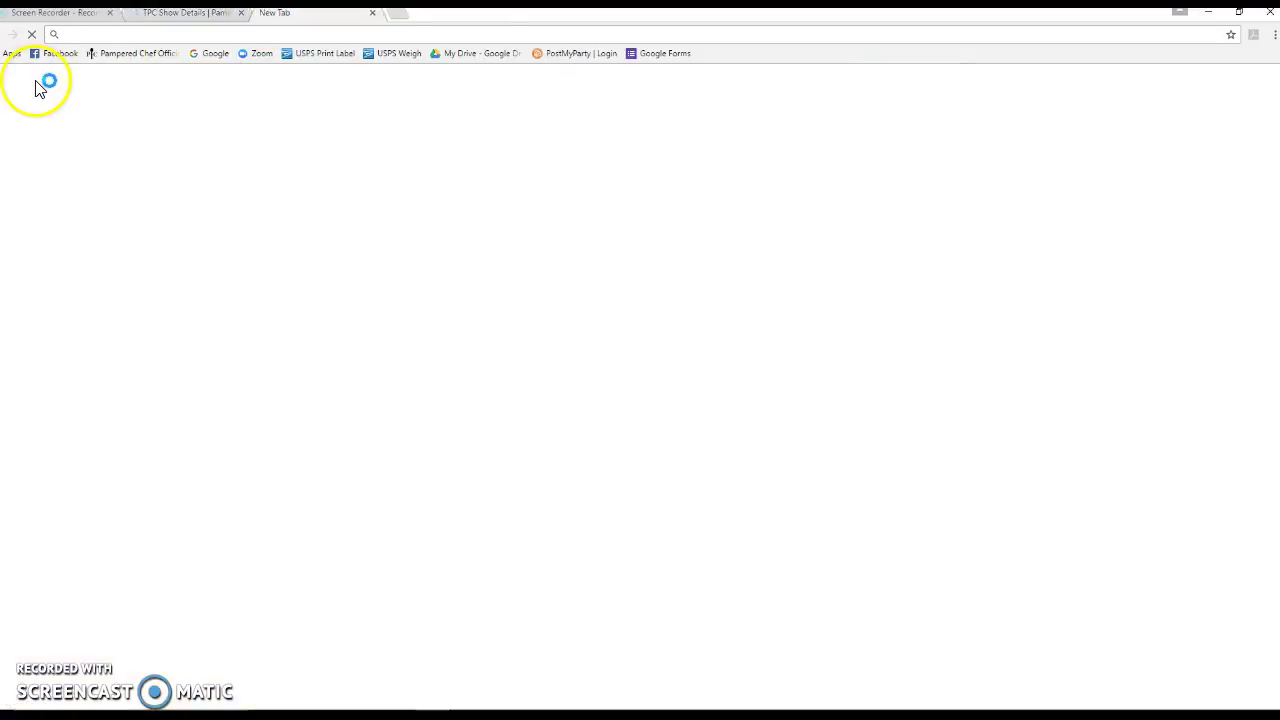
click(56, 53)
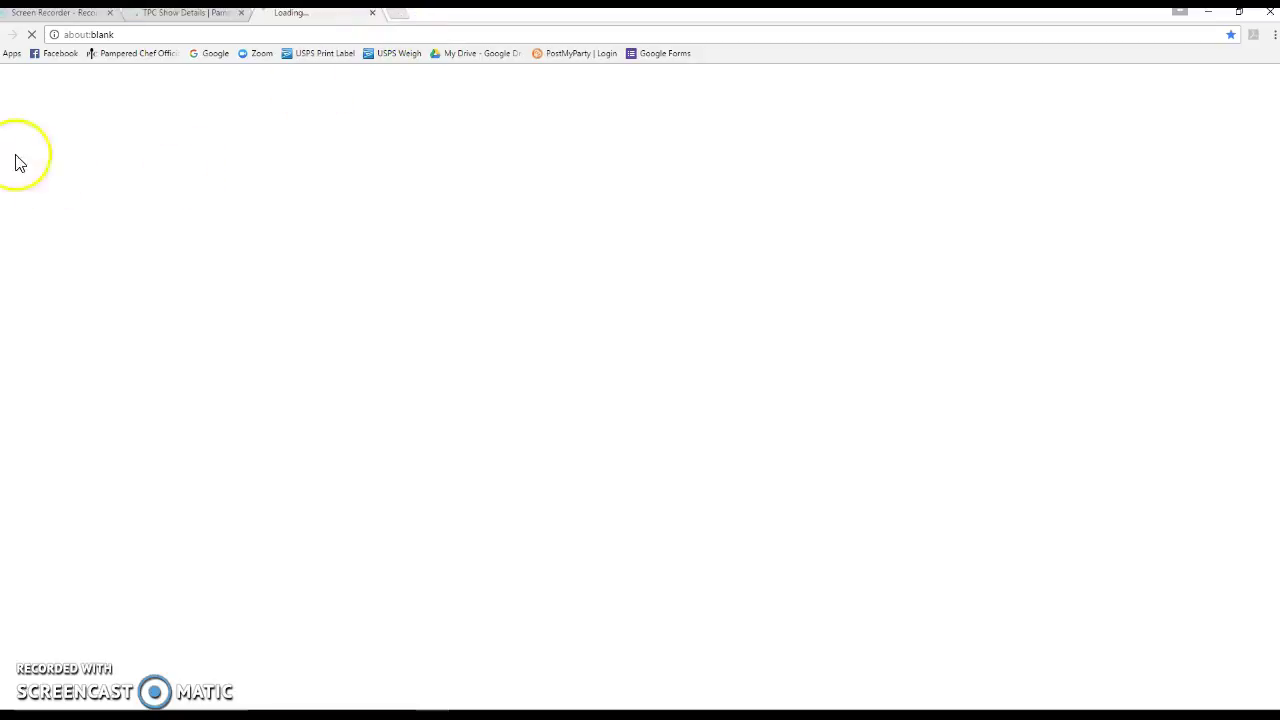
click(398, 14)
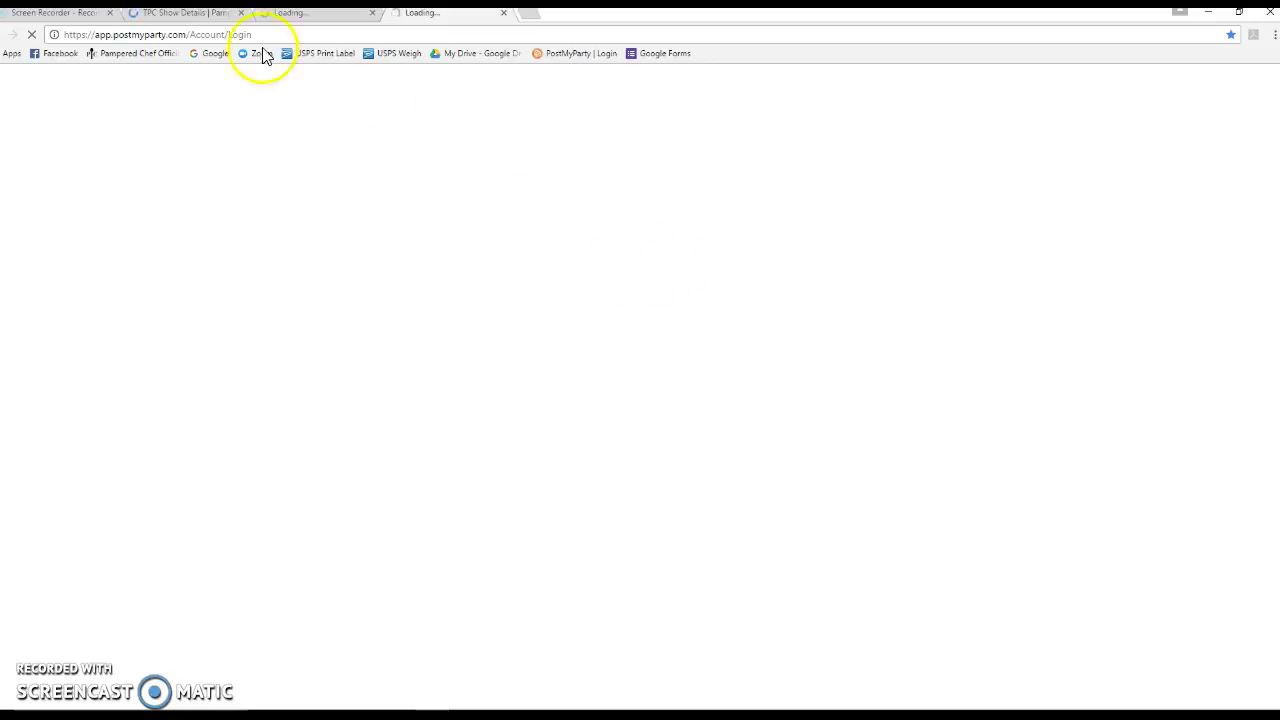
click(195, 13)
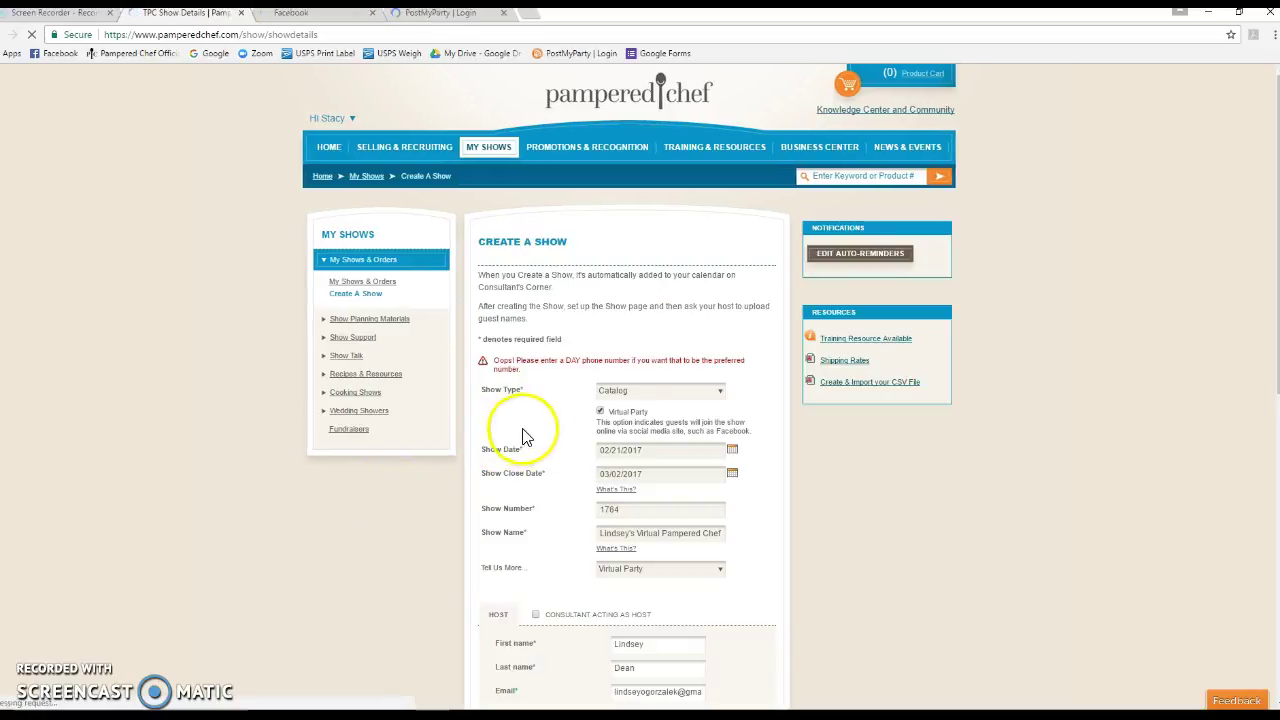
Set the phone appearing on e-invitations to Cell and create the show
scroll(539, 430, down, 1)
scroll(539, 430, down, 5)
click(668, 390)
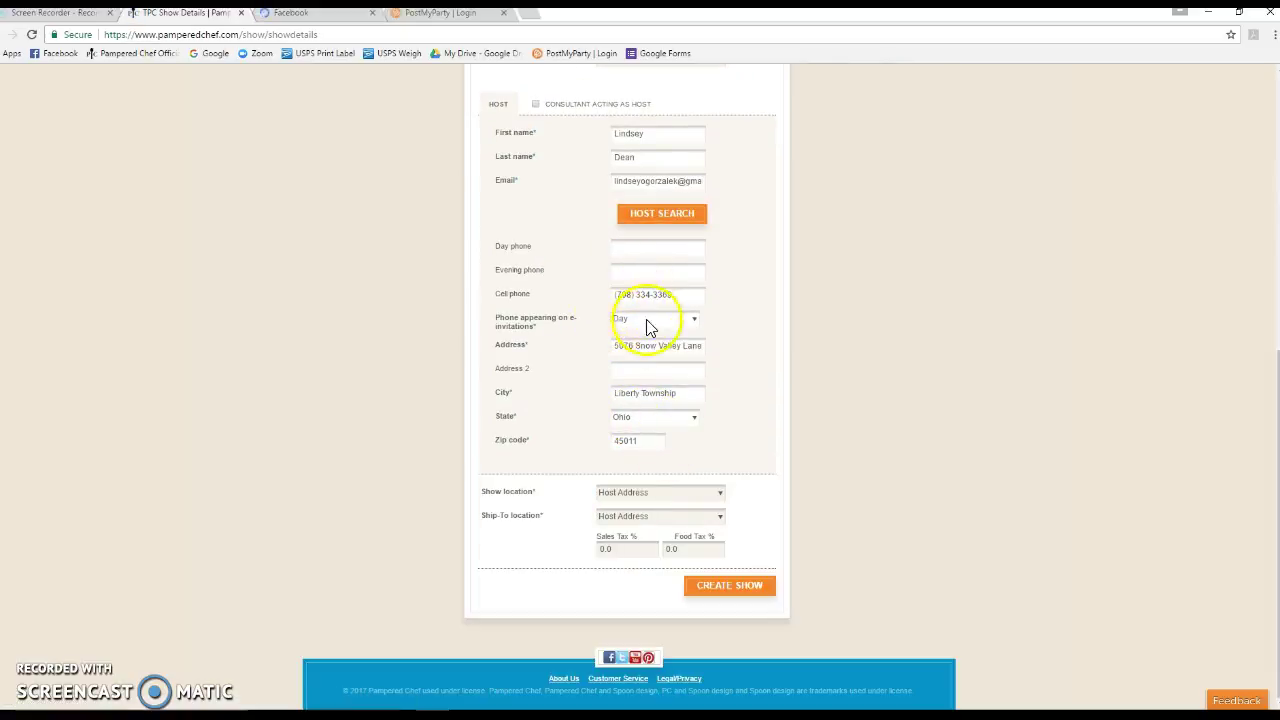
click(693, 318)
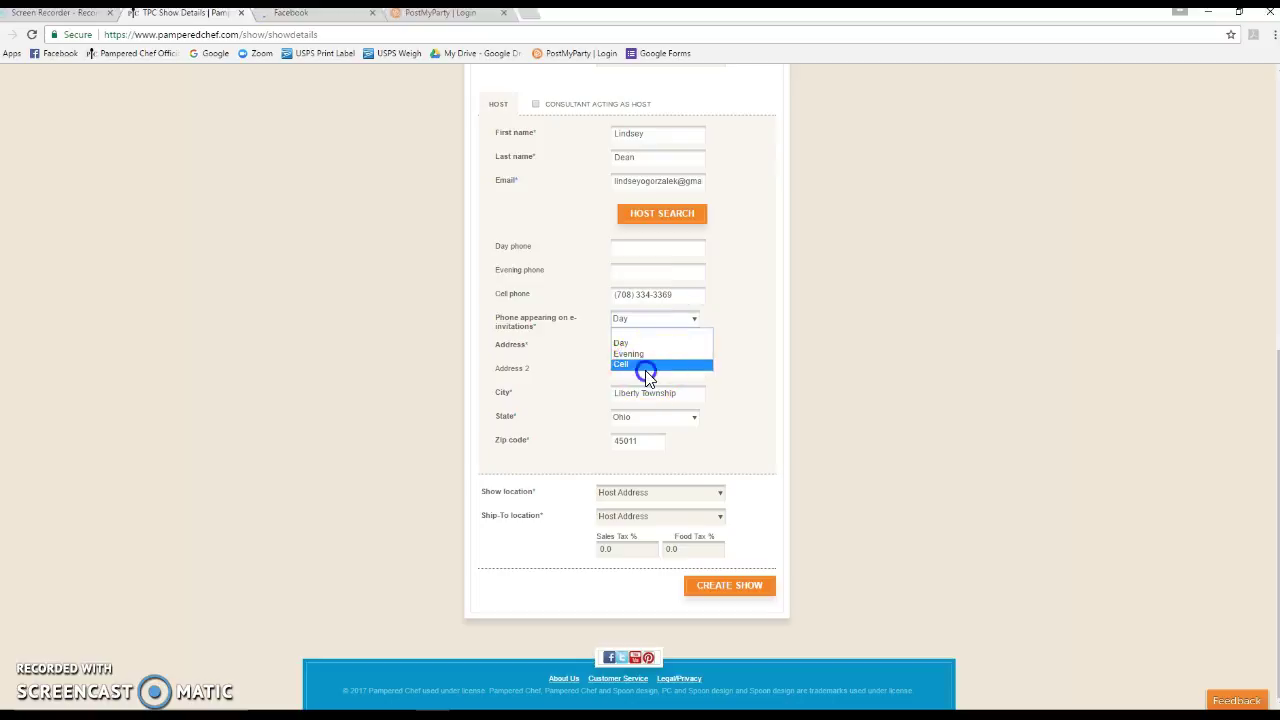
click(646, 364)
click(716, 595)
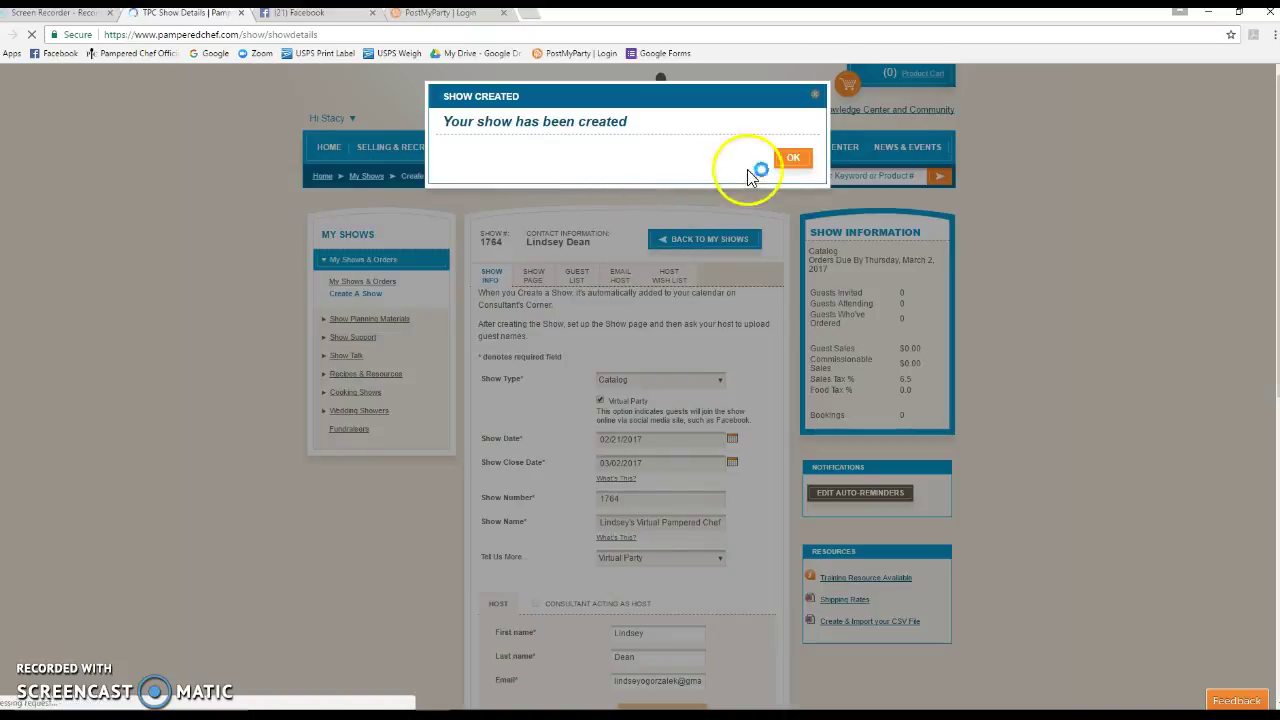
Change 'Catalog Show' to 'Virtual Party' in the Show Page description
click(790, 158)
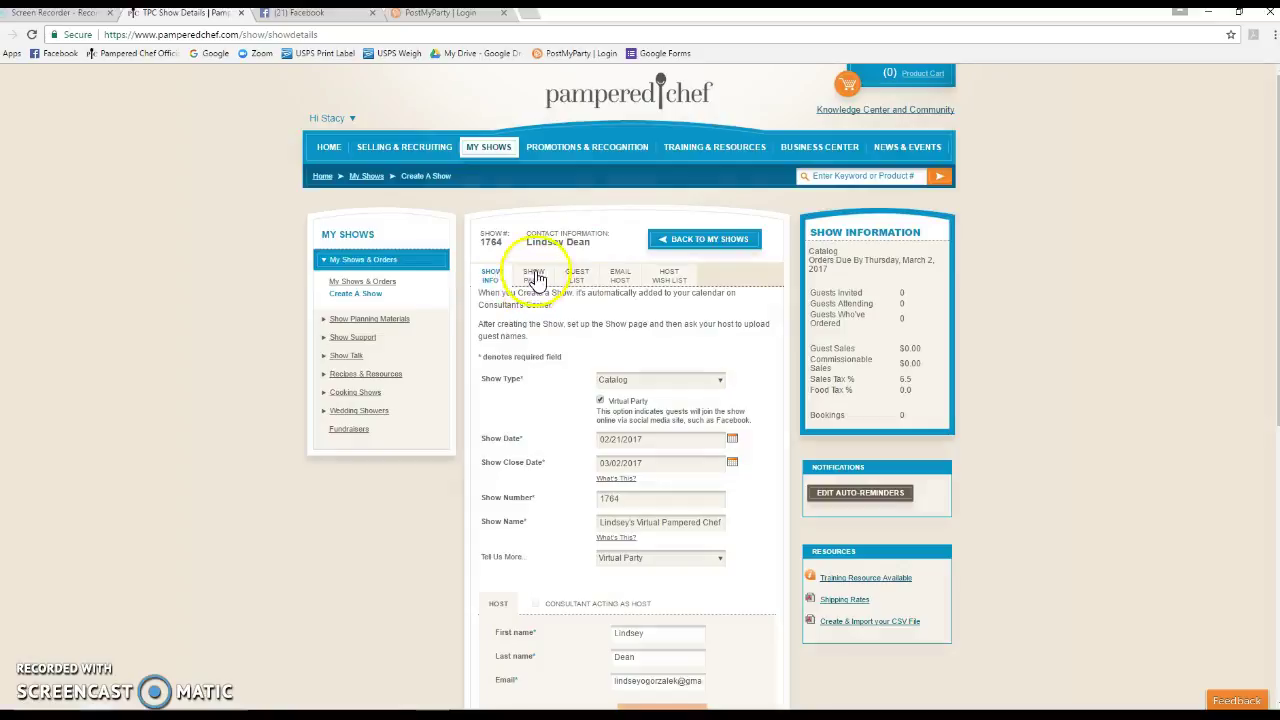
click(533, 278)
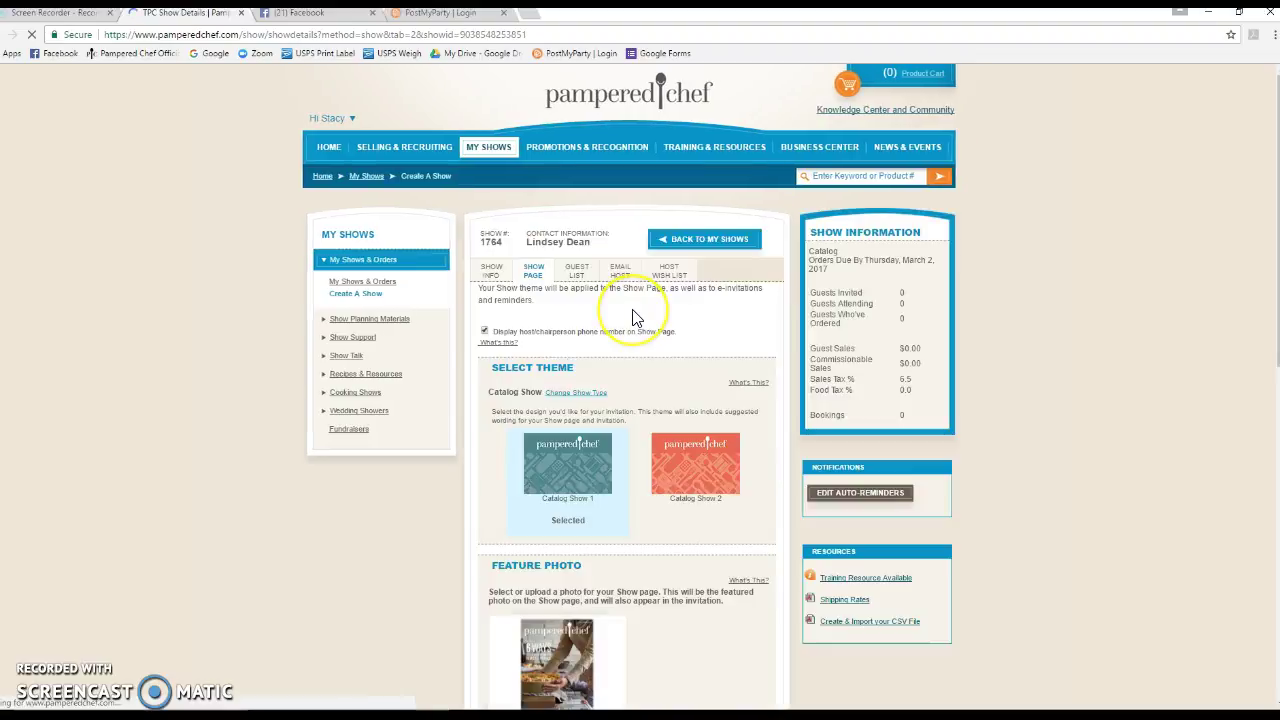
scroll(632, 314, down, 3)
scroll(632, 316, down, 3)
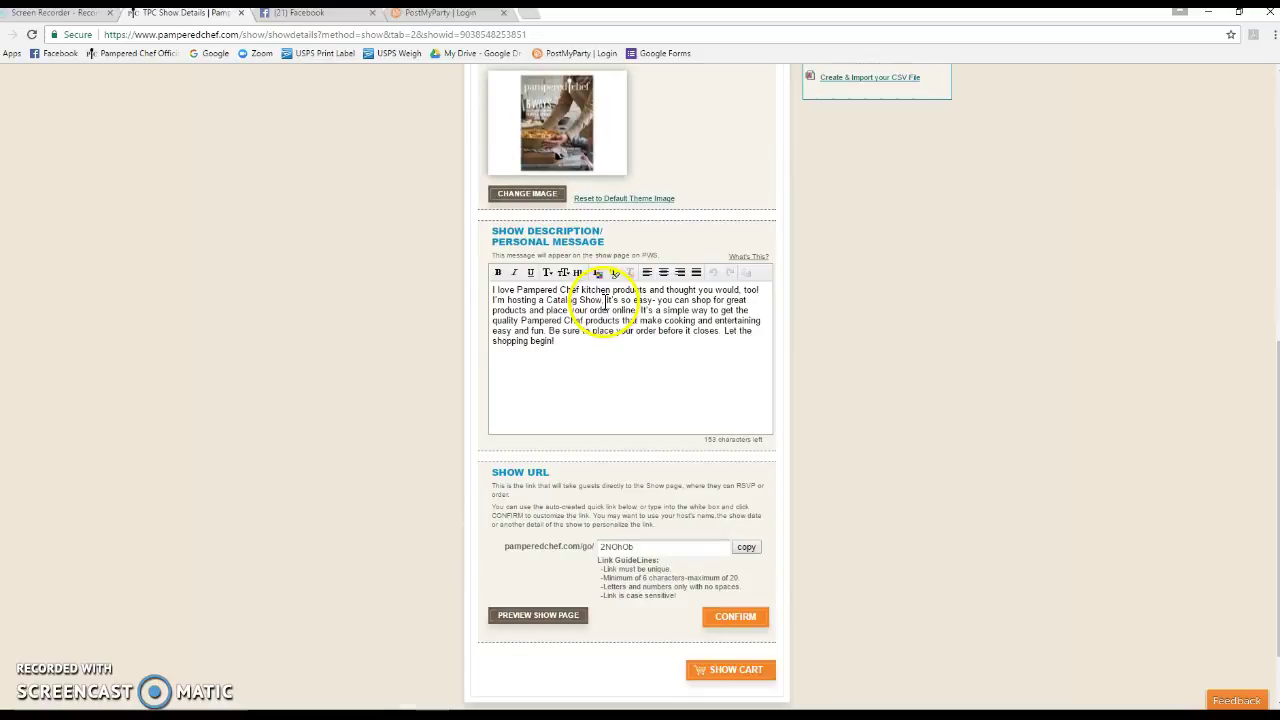
drag(604, 300, 540, 300)
text(Virt)
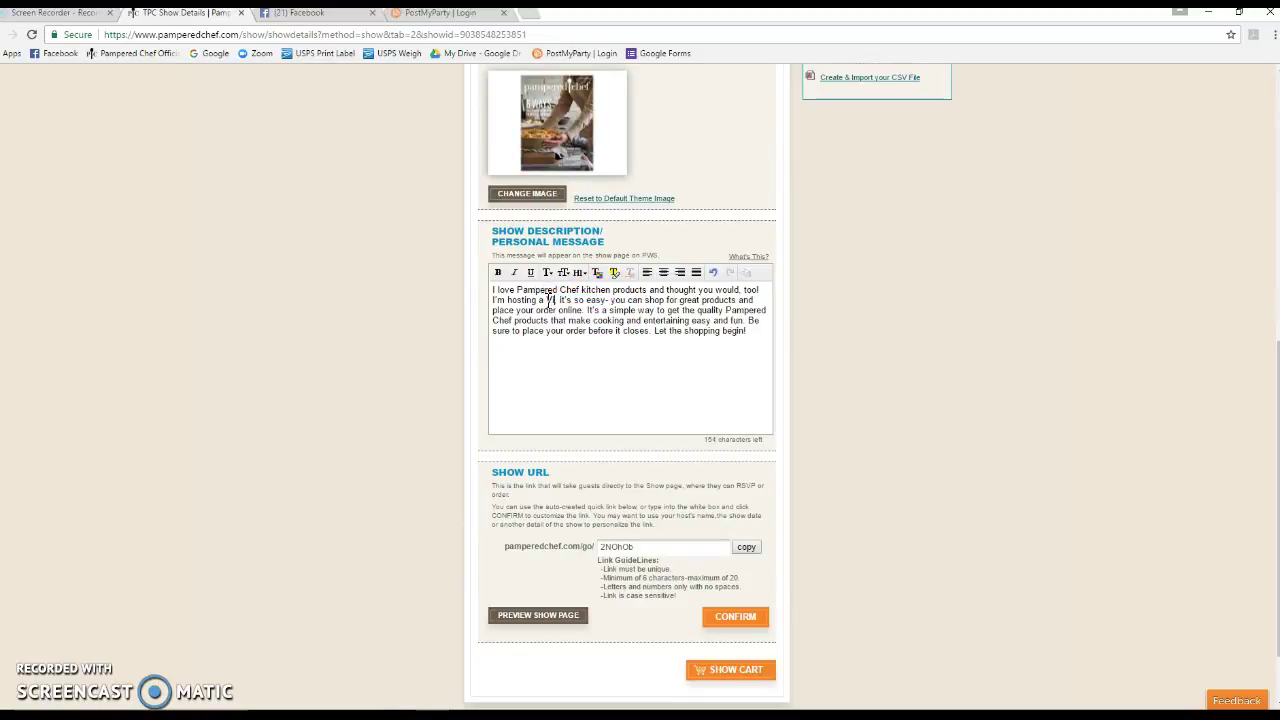
text(ual Par)
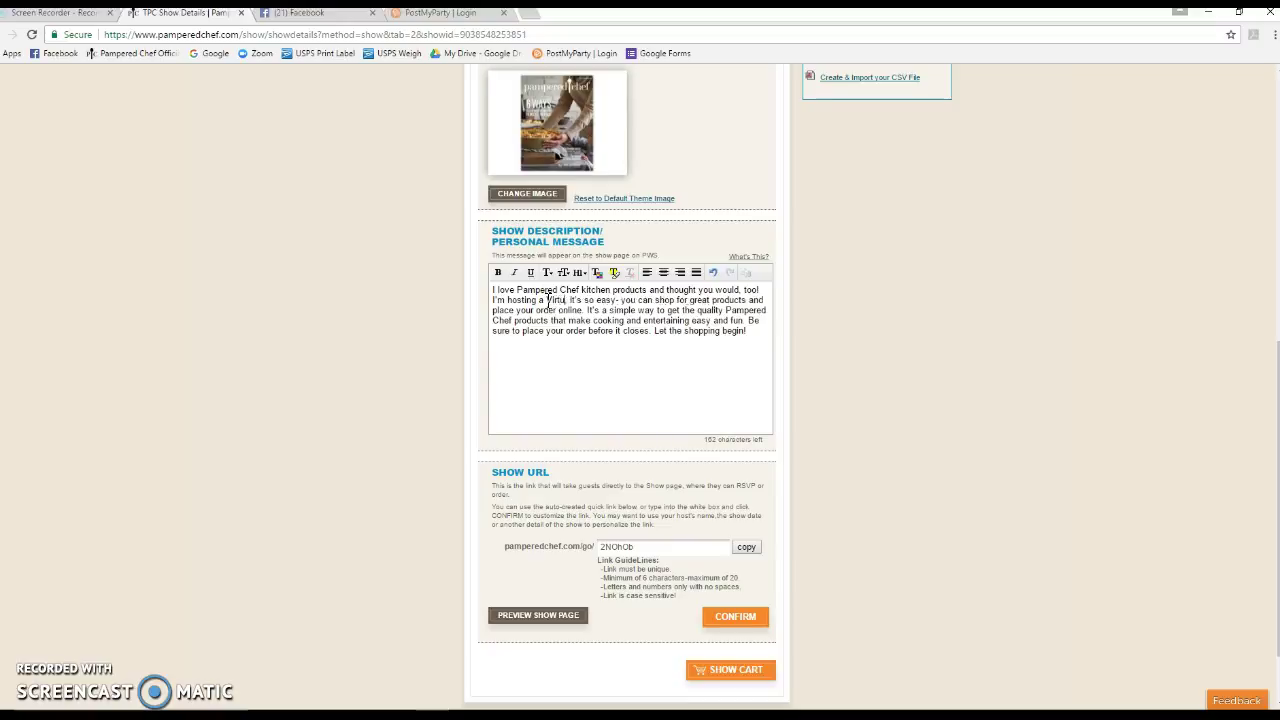
text(ty)
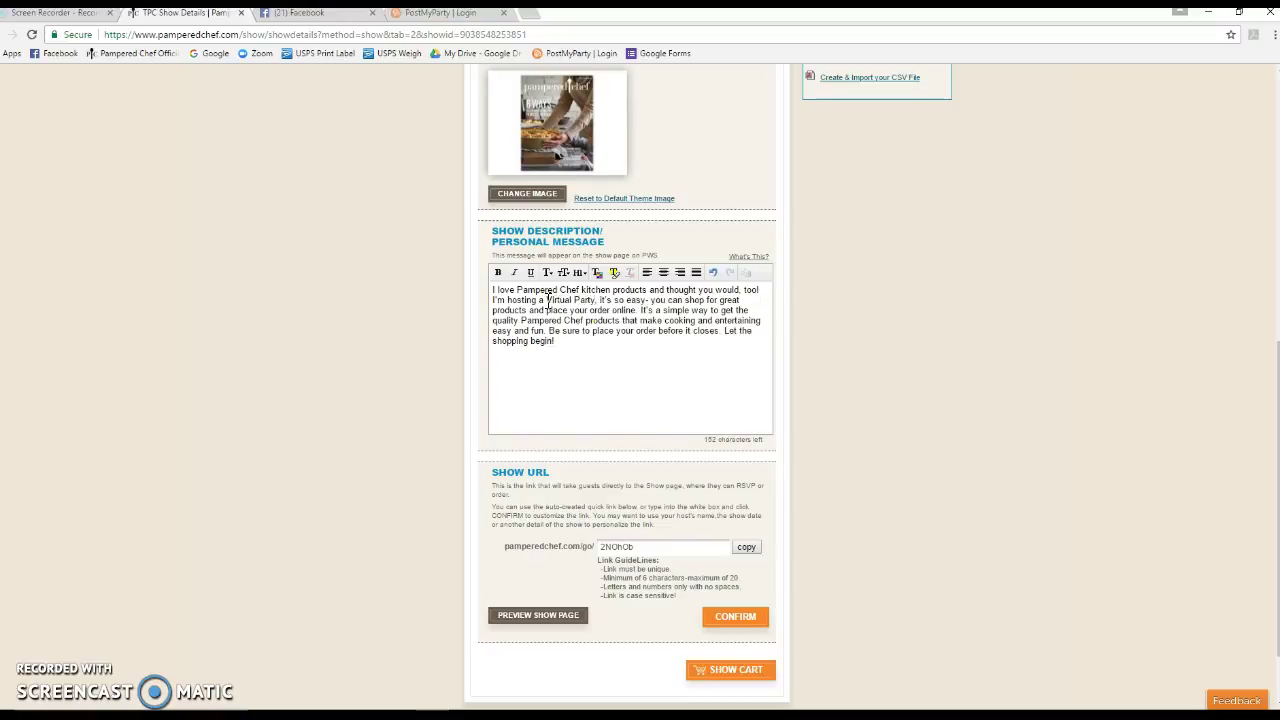
scroll(720, 371, up, 1)
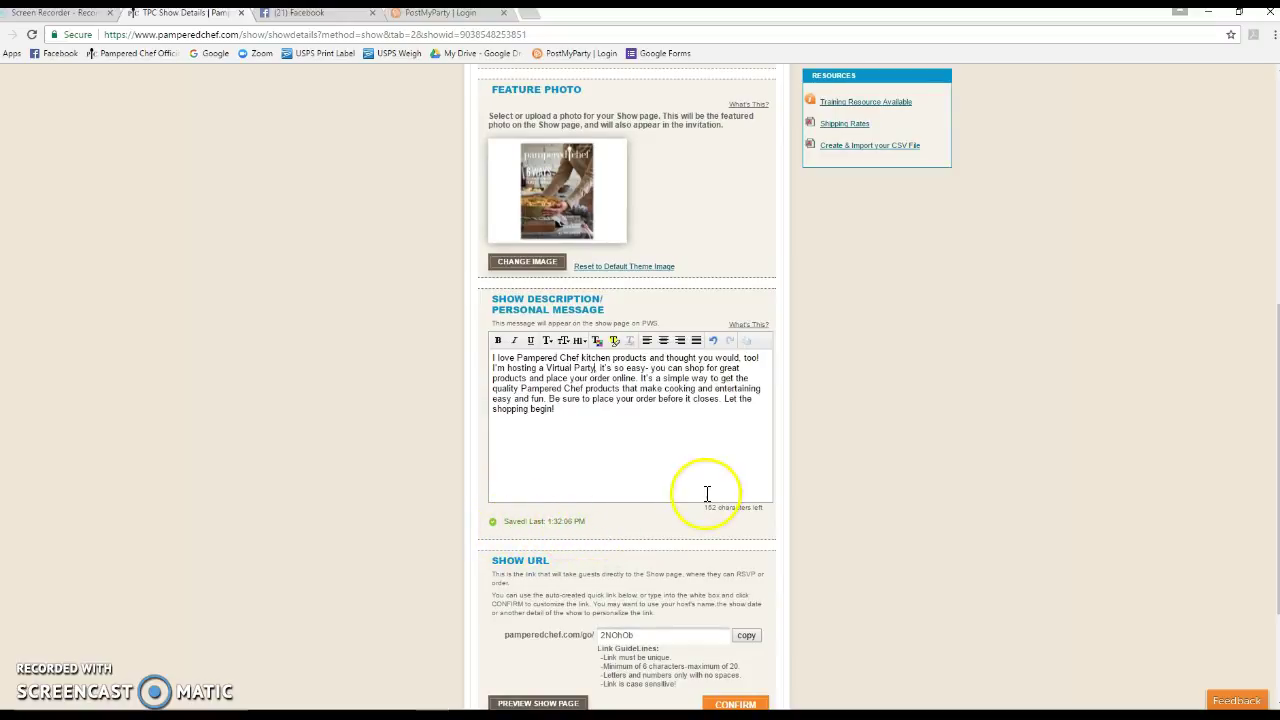
scroll(704, 493, down, 2)
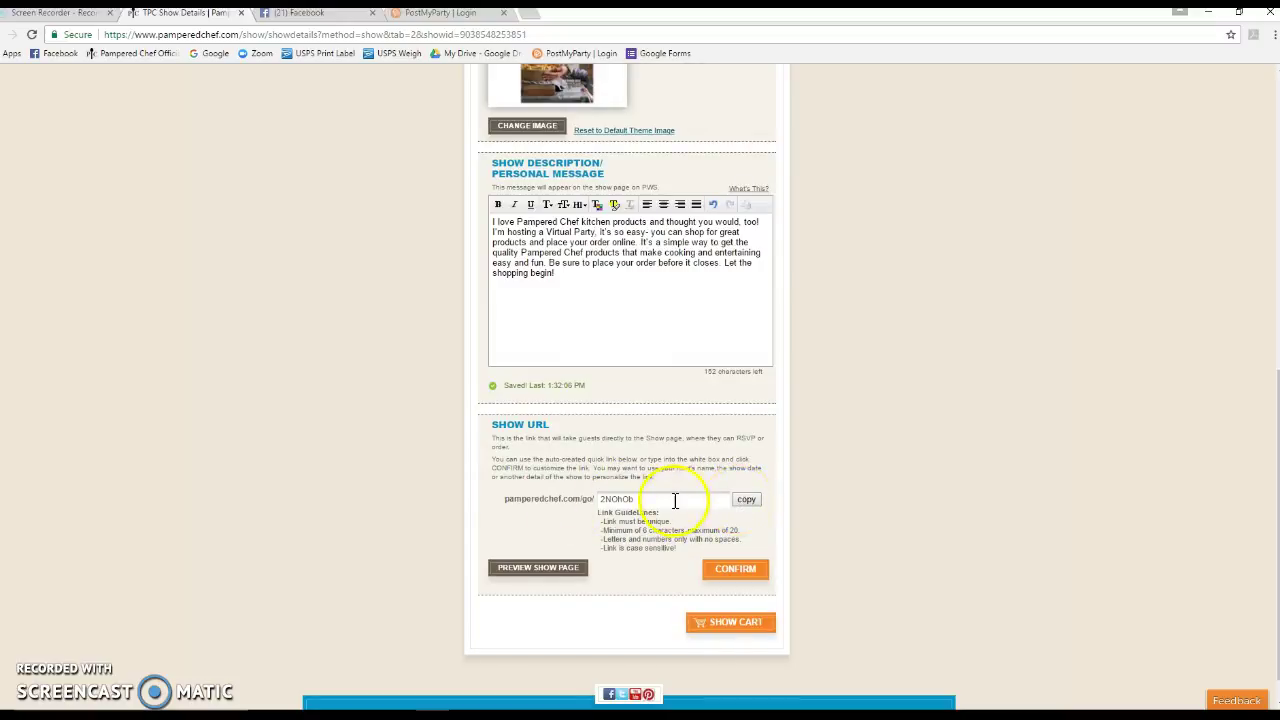
scroll(608, 443, up, 6)
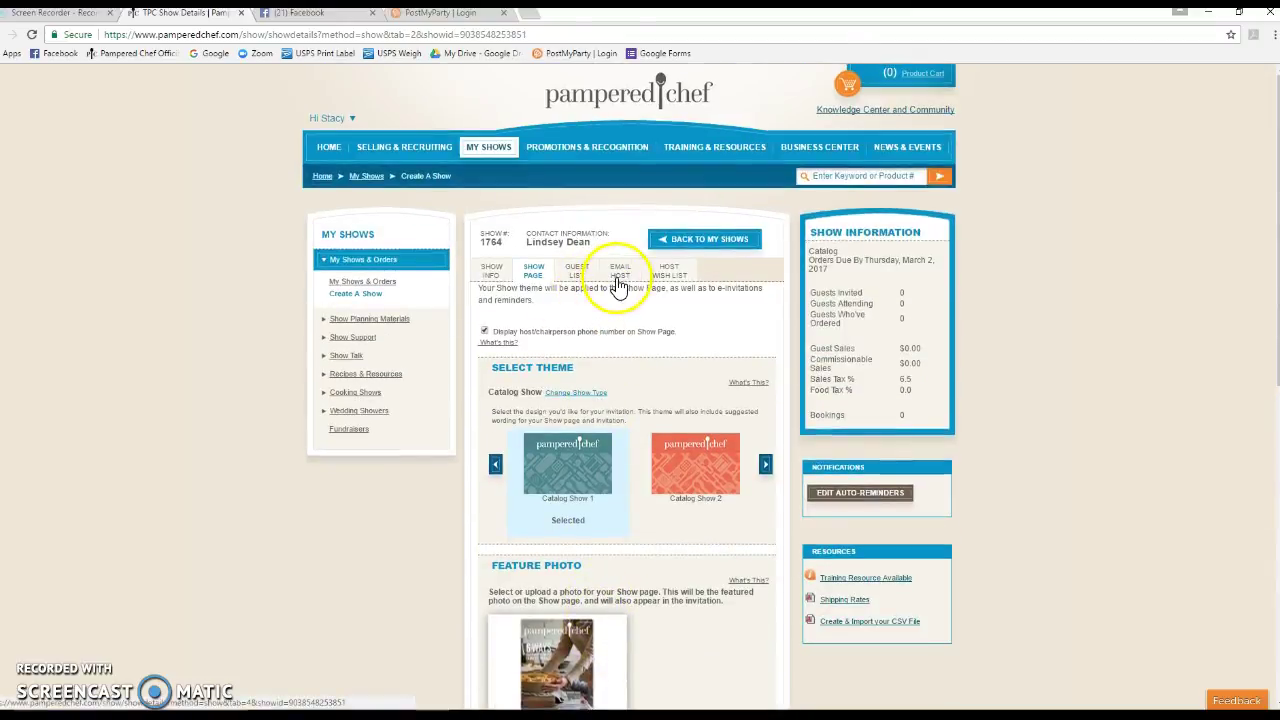
In the Email Host body, replace 'Catalog Show' with 'Virtual Party'
click(619, 278)
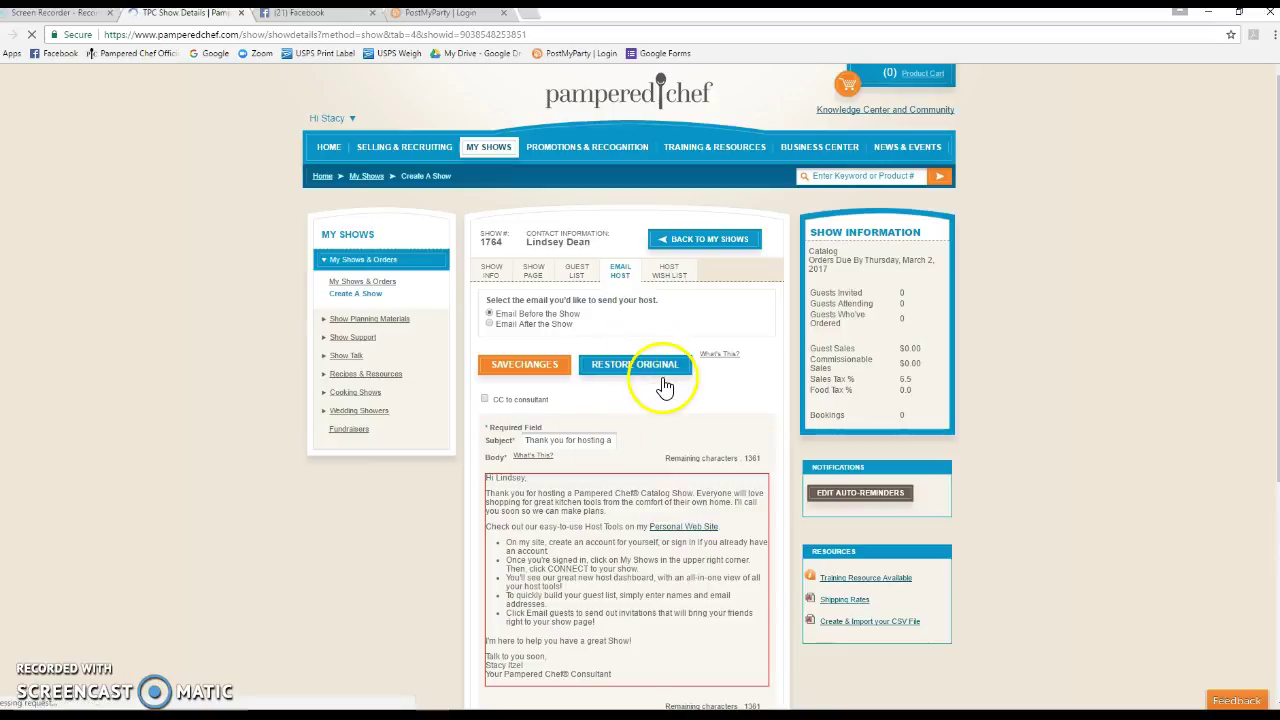
scroll(665, 387, down, 3)
scroll(665, 387, down, 2)
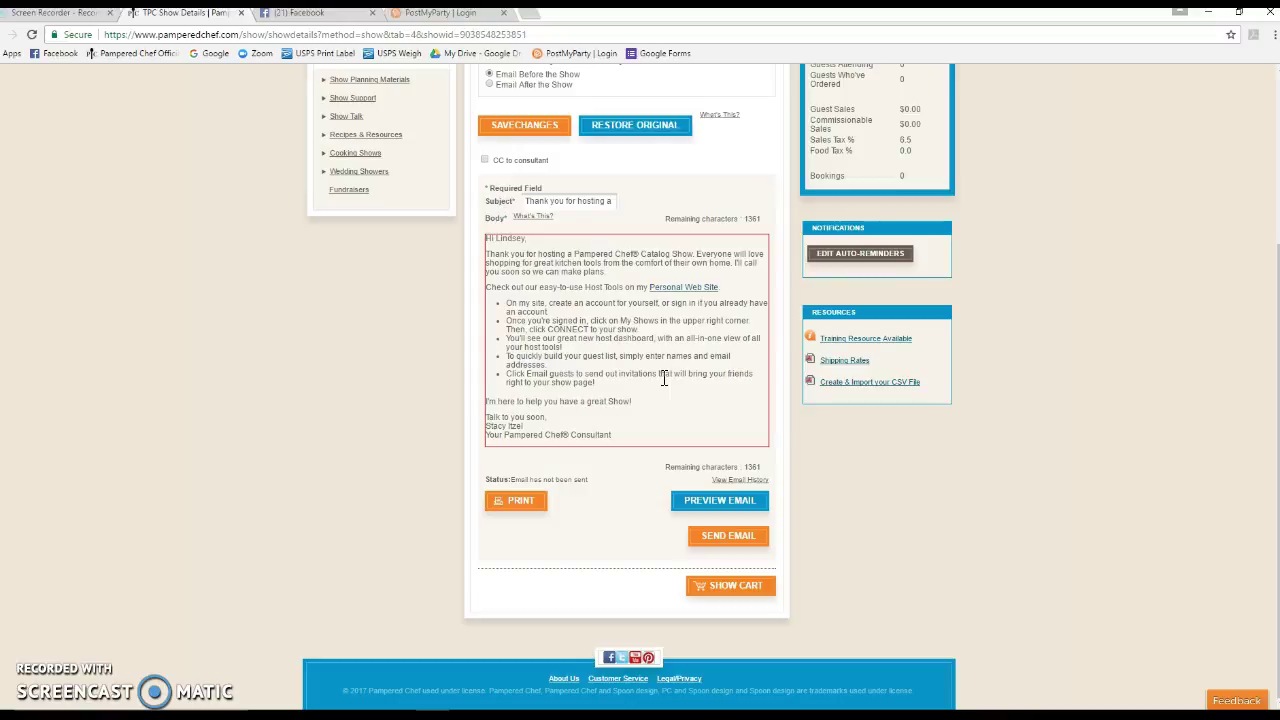
scroll(664, 378, up, 1)
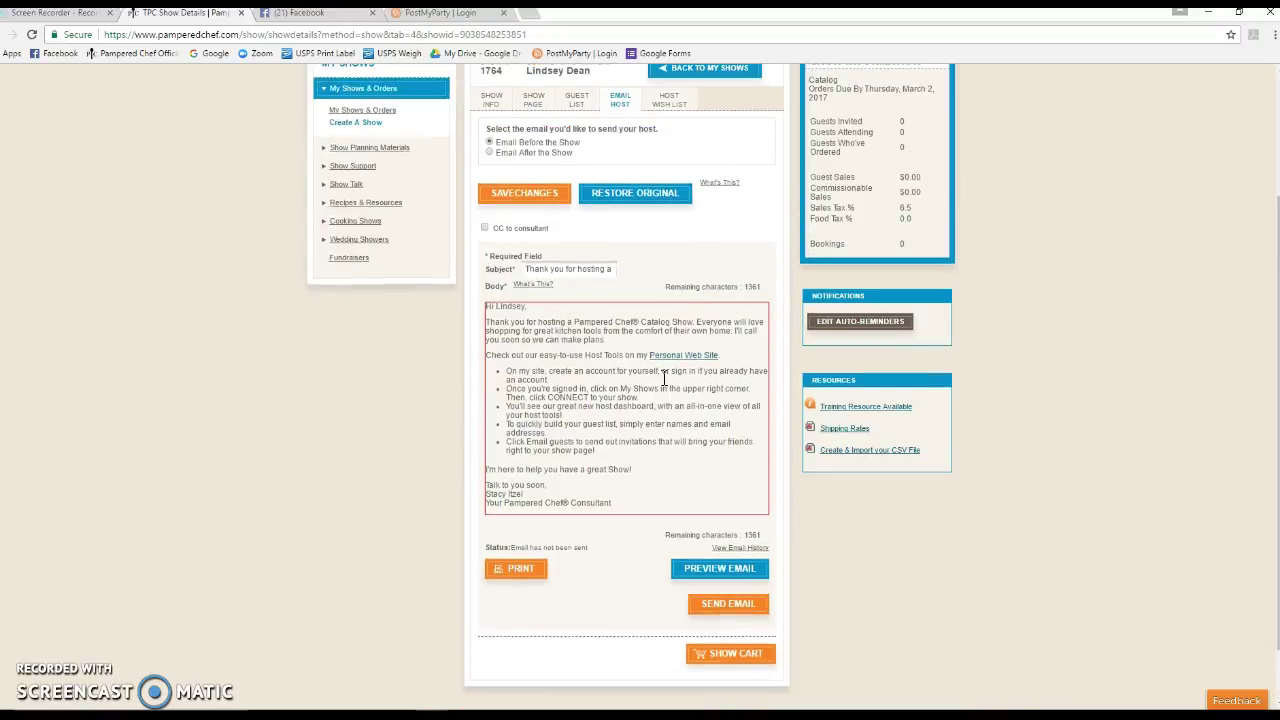
double_click(684, 322)
drag(675, 323, 640, 325)
key(BackSpace)
text(Party)
text(al)
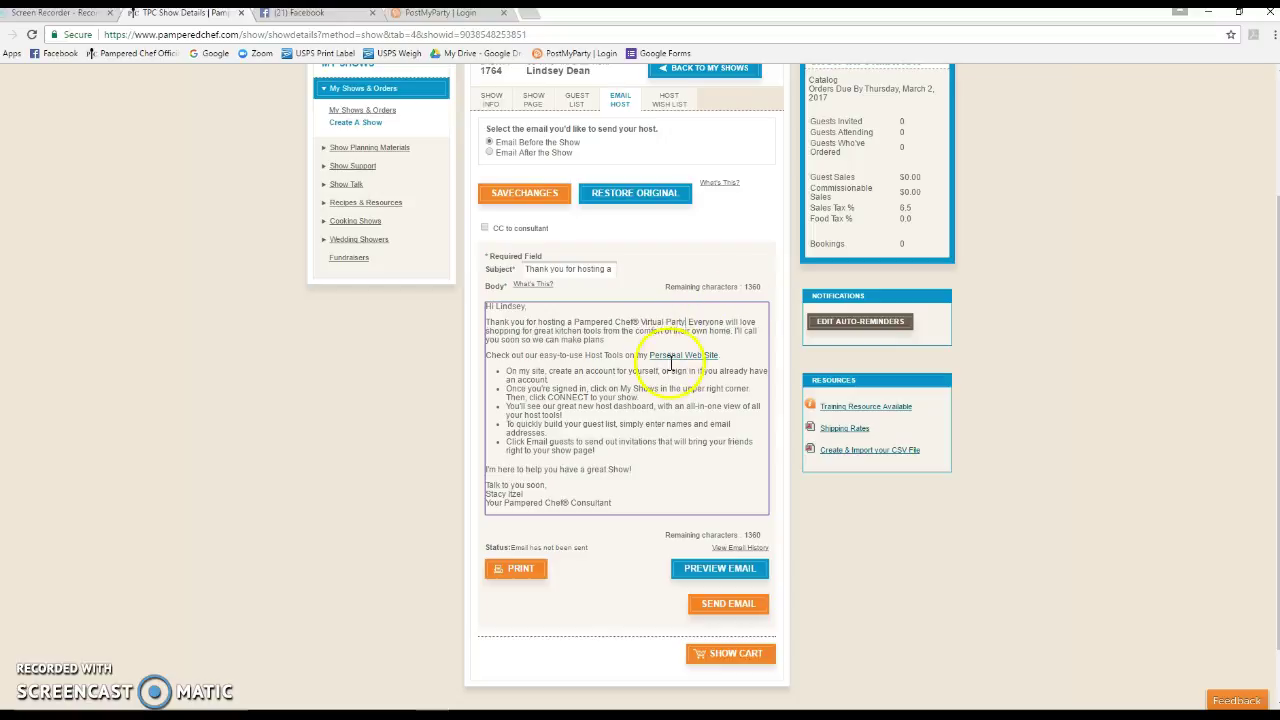
Delete the 'I'll call you soon' sentence and save the email changes
click(612, 340)
drag(612, 340, 733, 329)
key(BackSpace)
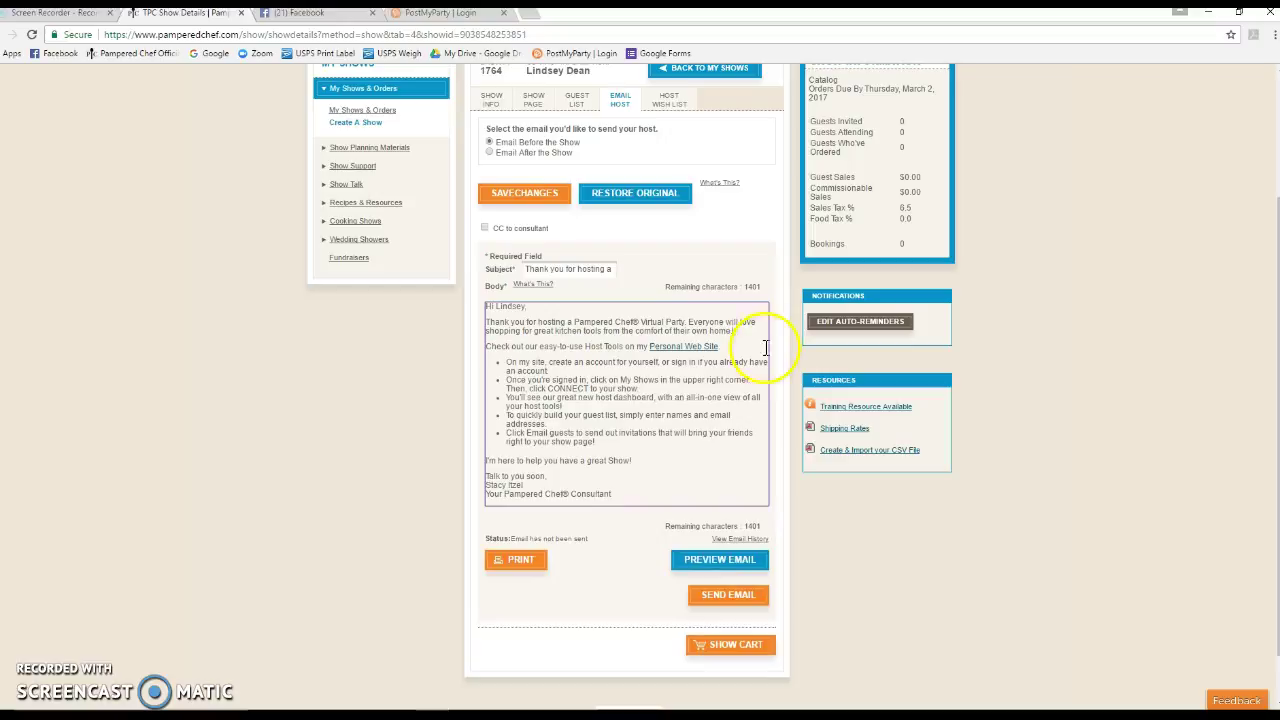
click(524, 195)
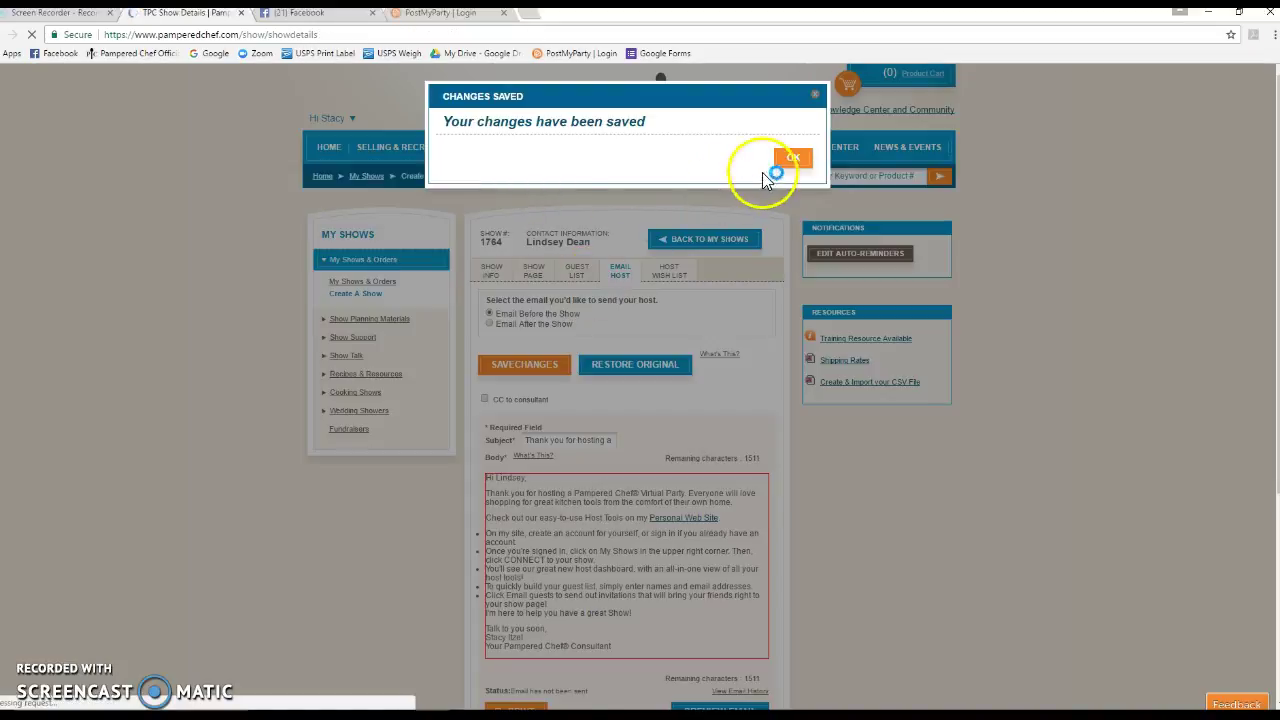
click(789, 158)
Send the email to the host and dismiss the sent confirmation
scroll(677, 457, down, 2)
click(728, 535)
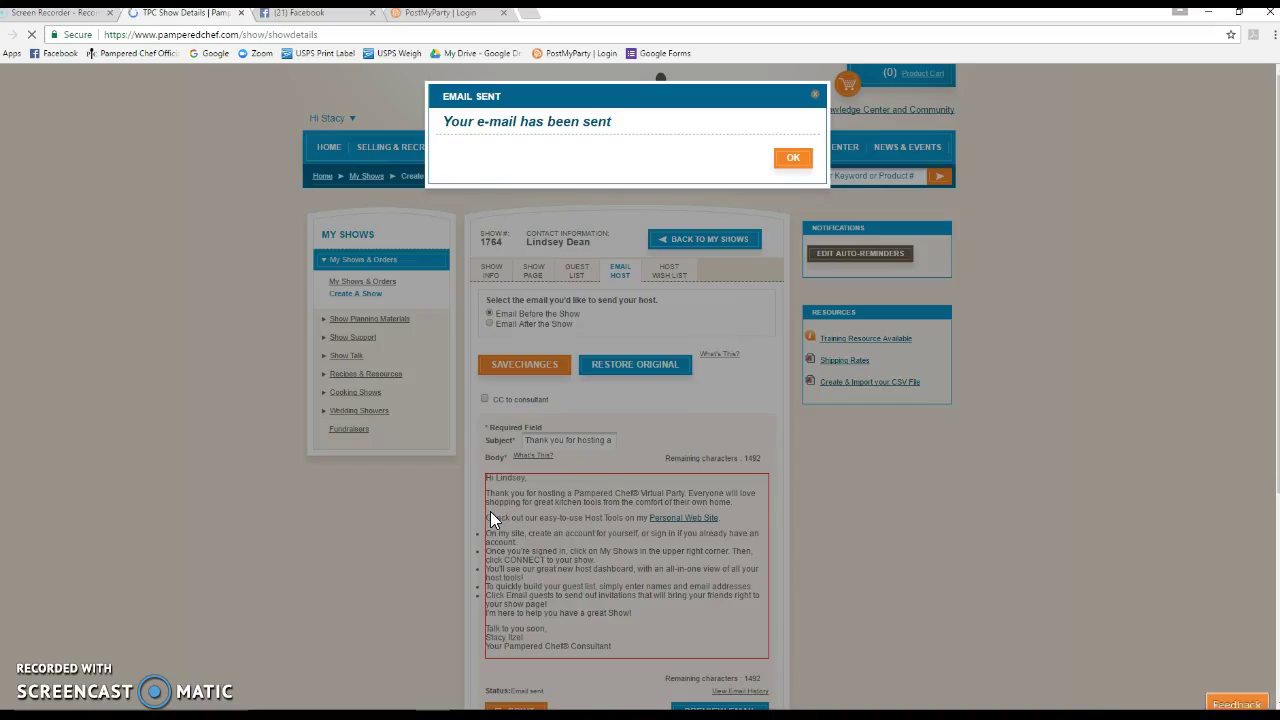
click(950, 238)
click(793, 157)
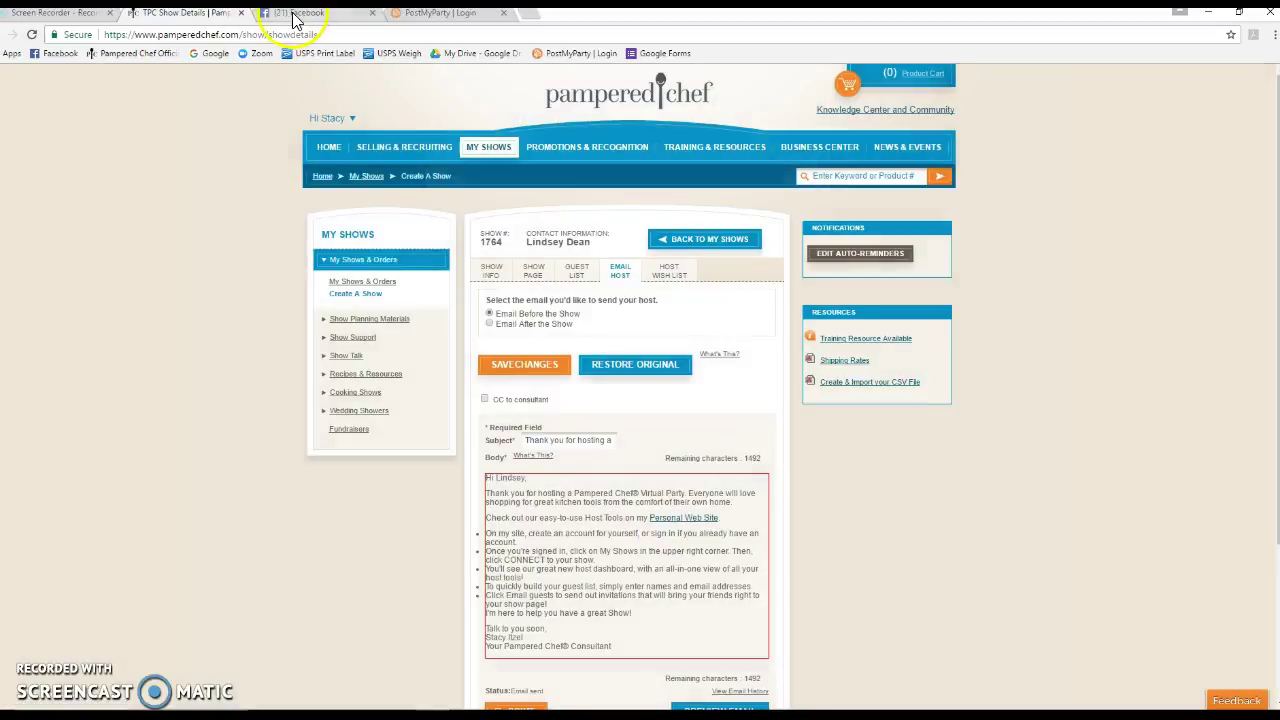
Go from the Facebook home feed to Events and choose Create Private Event
click(295, 17)
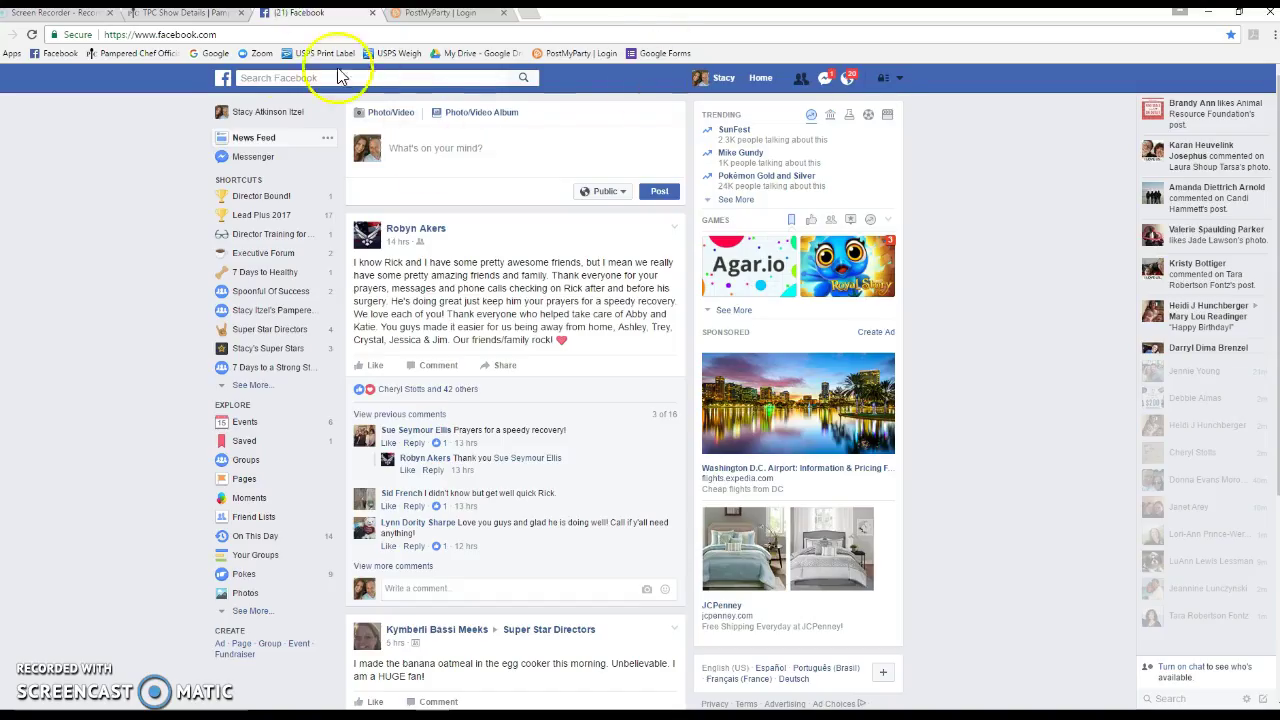
click(760, 77)
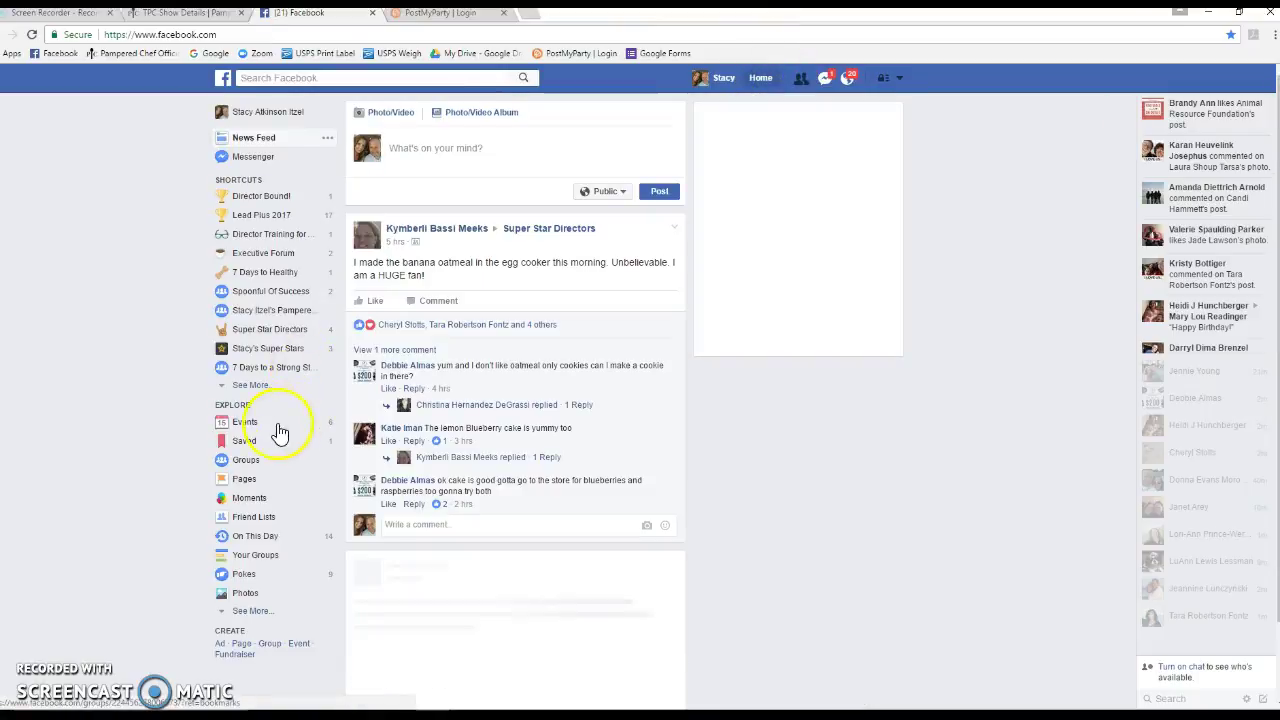
click(245, 421)
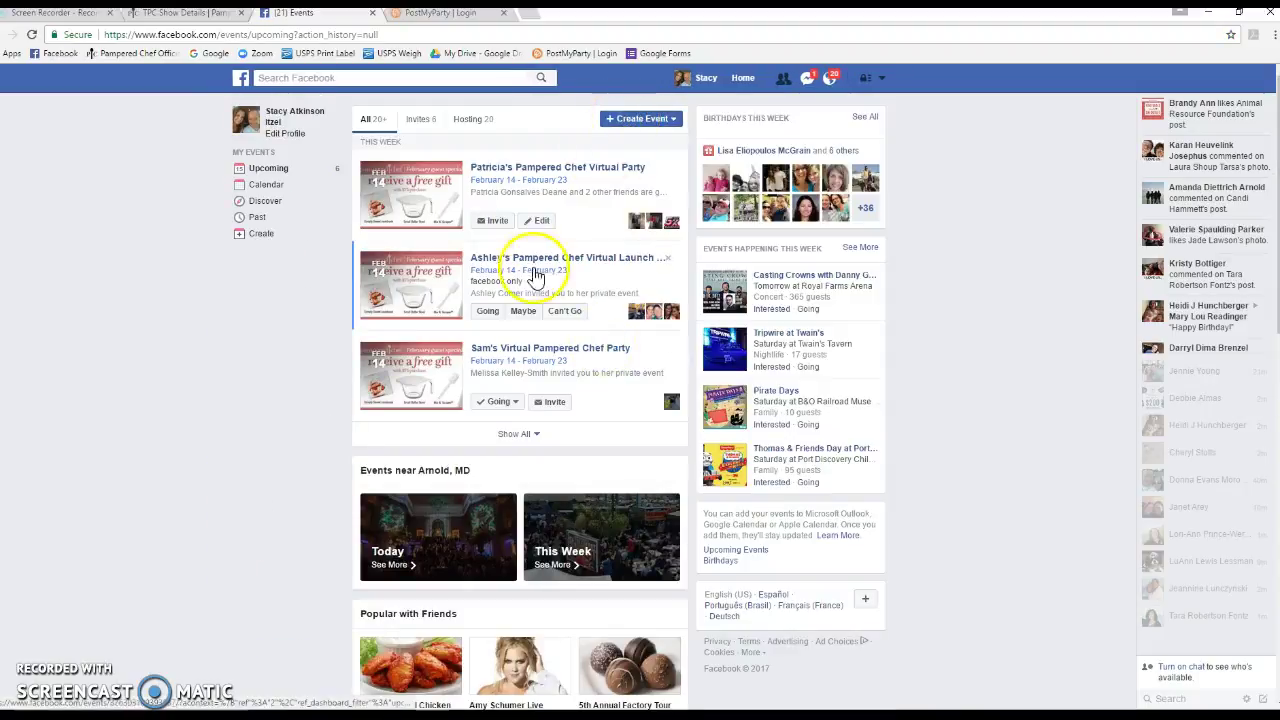
click(631, 120)
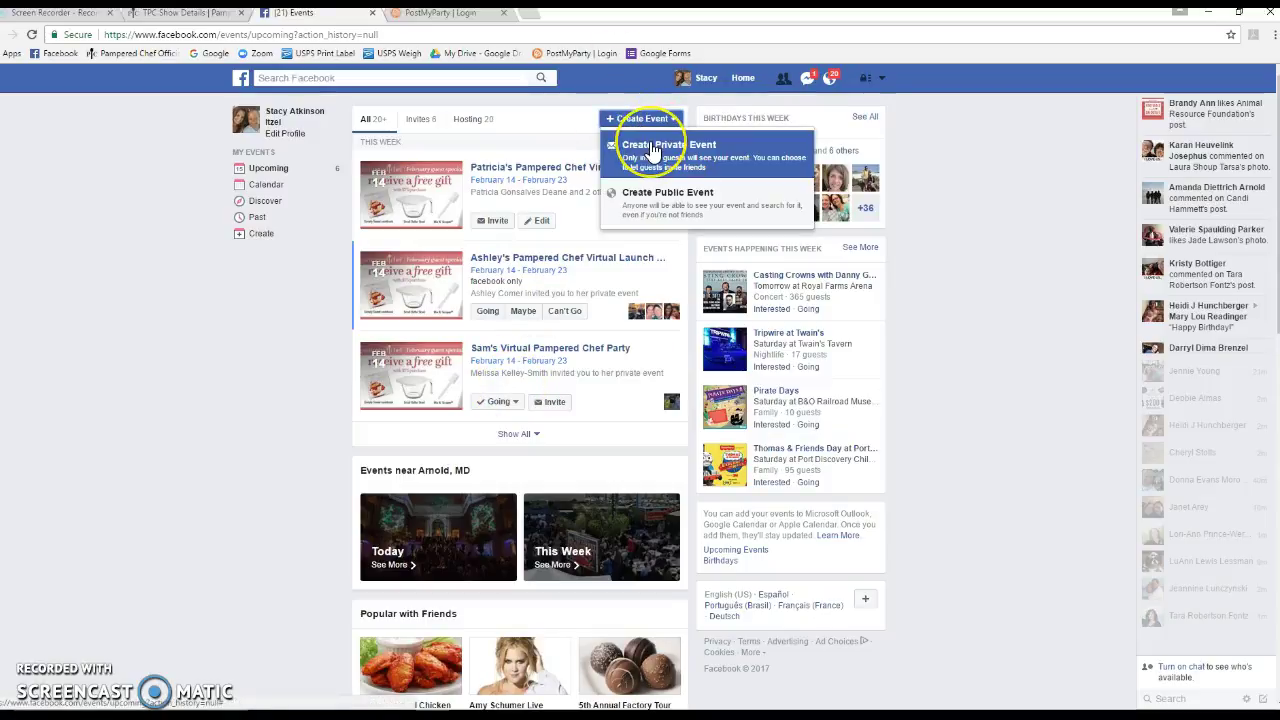
click(477, 249)
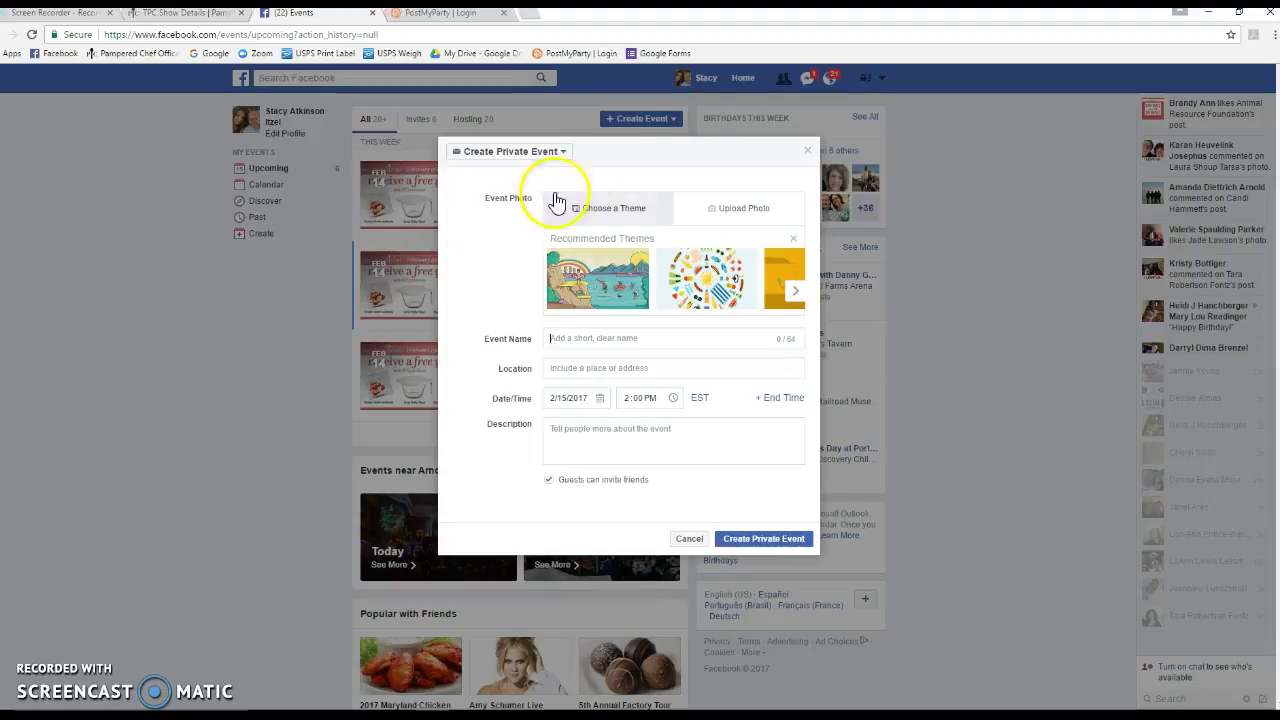
Search all of Pictures for 'feb' and upload the February Facebook Banner as the event photo
click(716, 219)
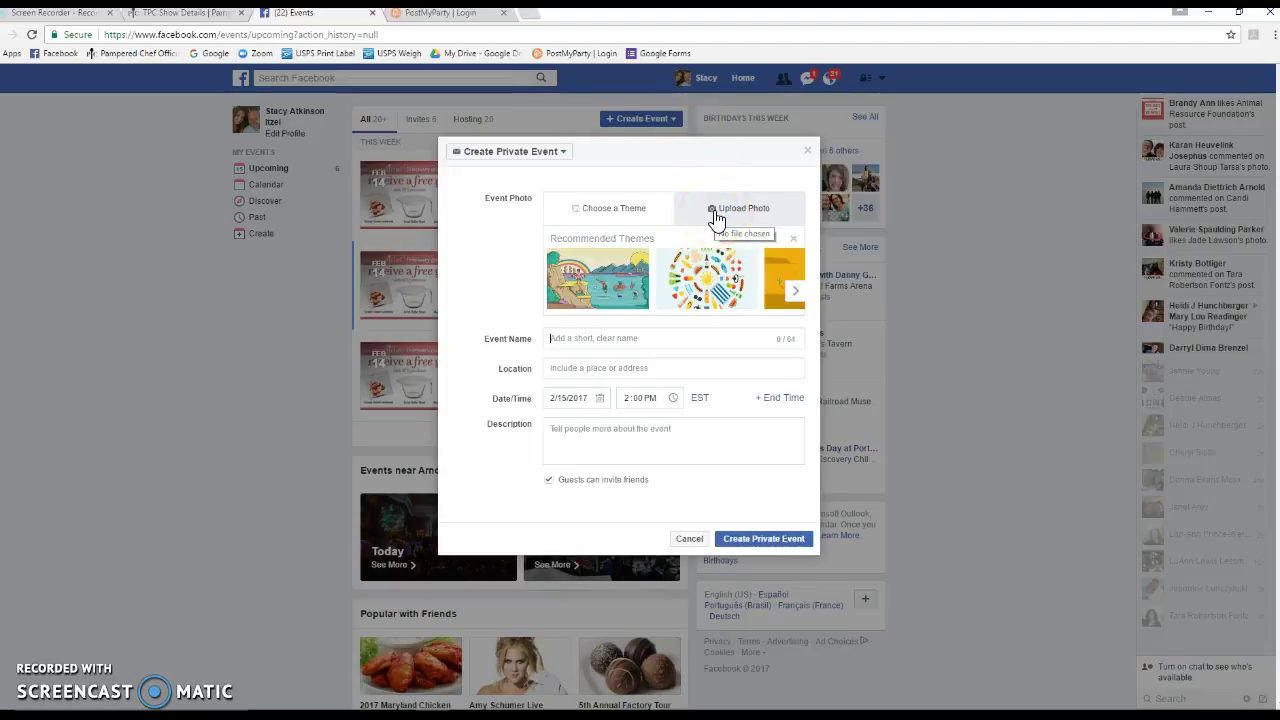
click(716, 219)
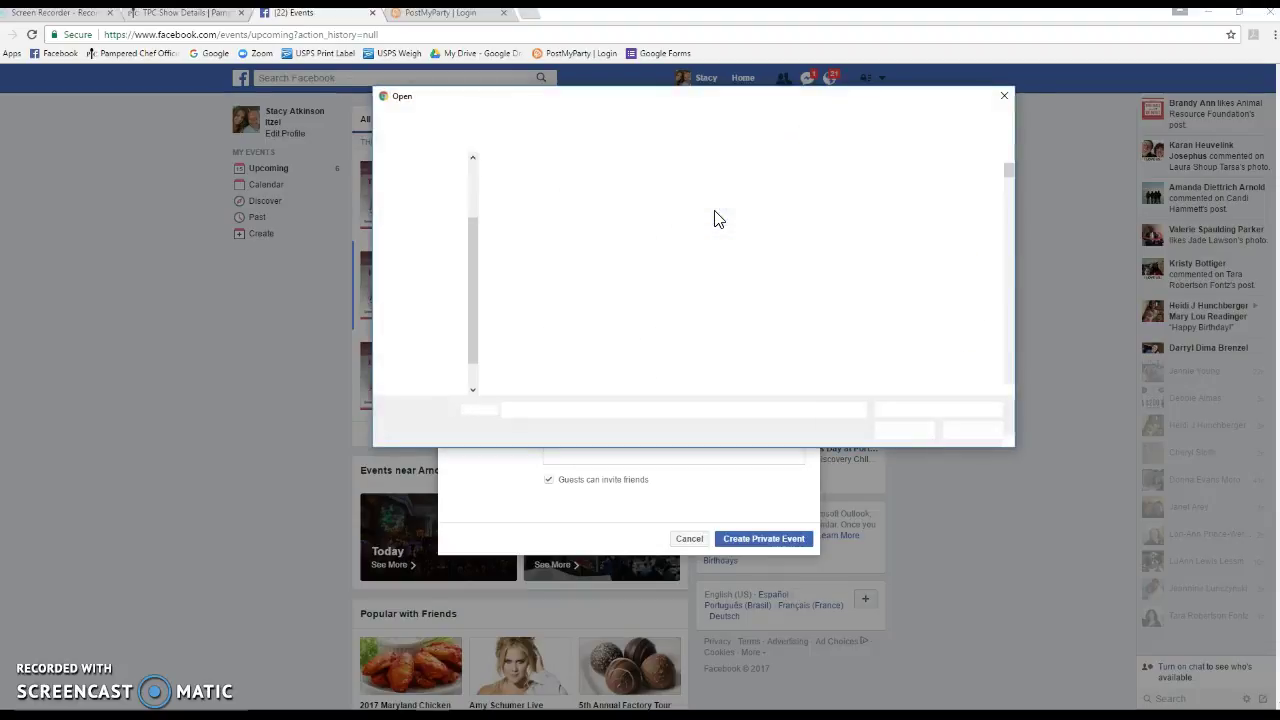
click(925, 117)
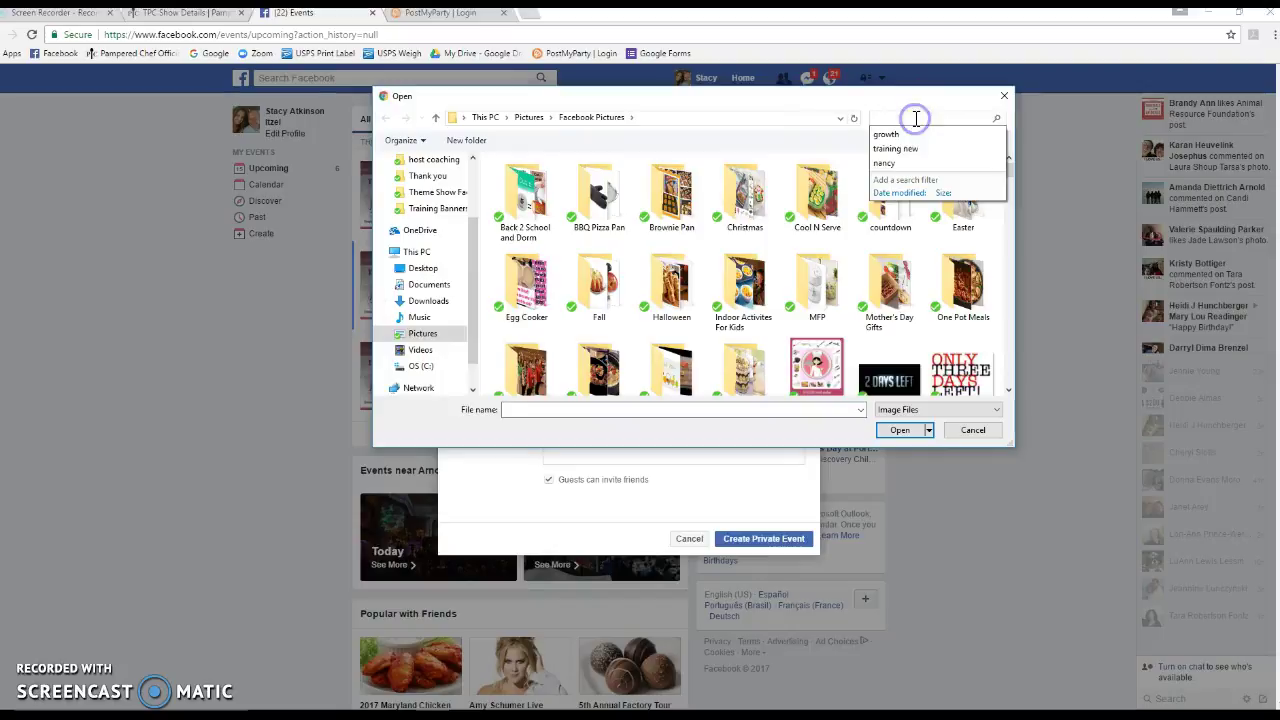
text(february)
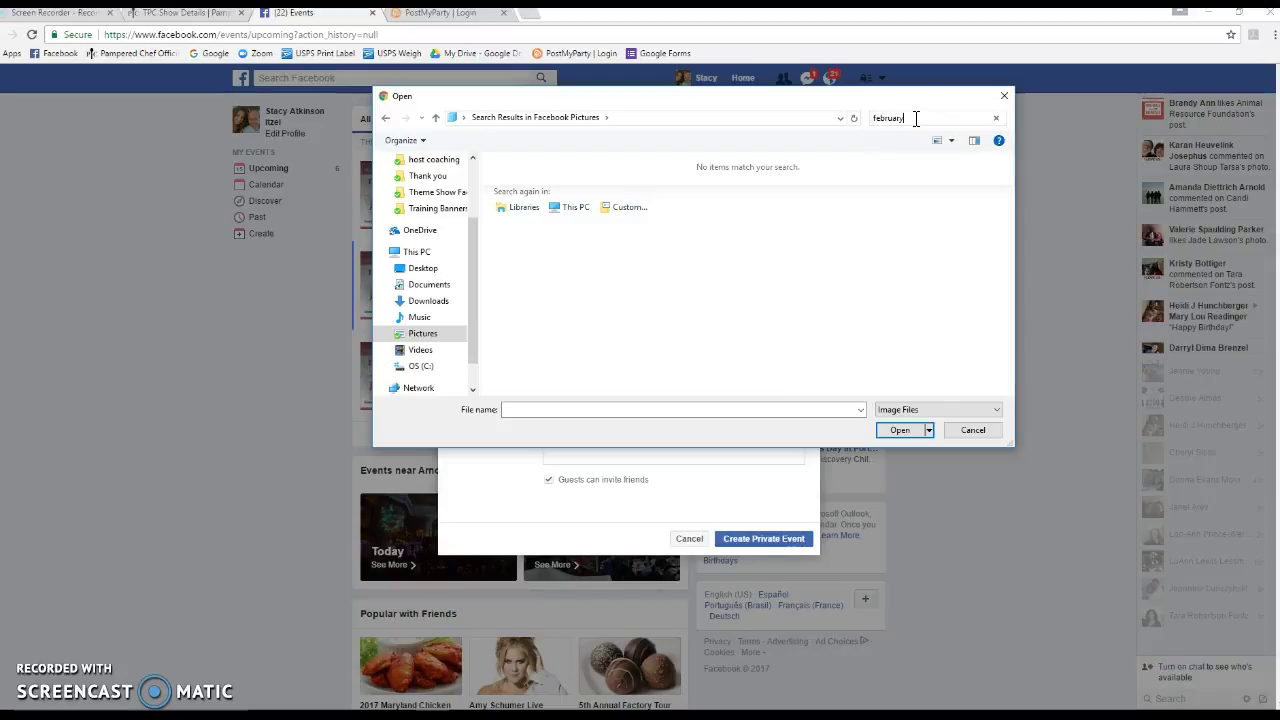
click(915, 118)
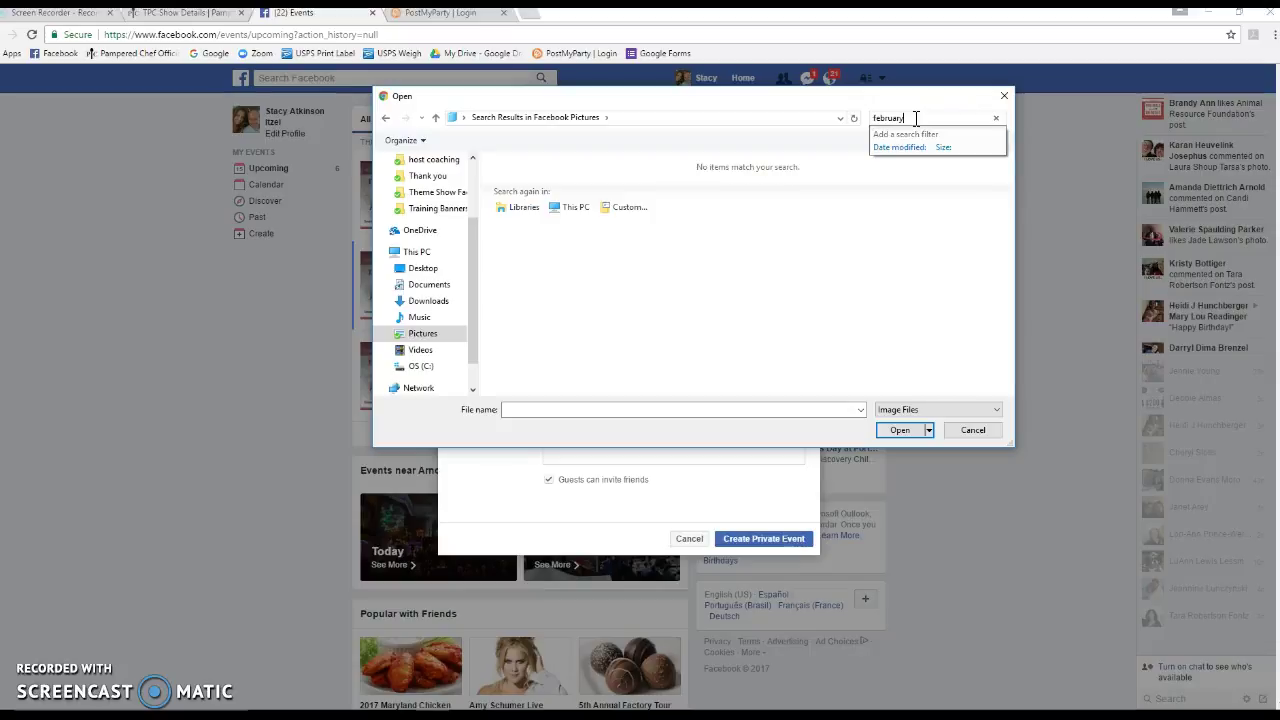
click(420, 336)
click(914, 118)
text(feb)
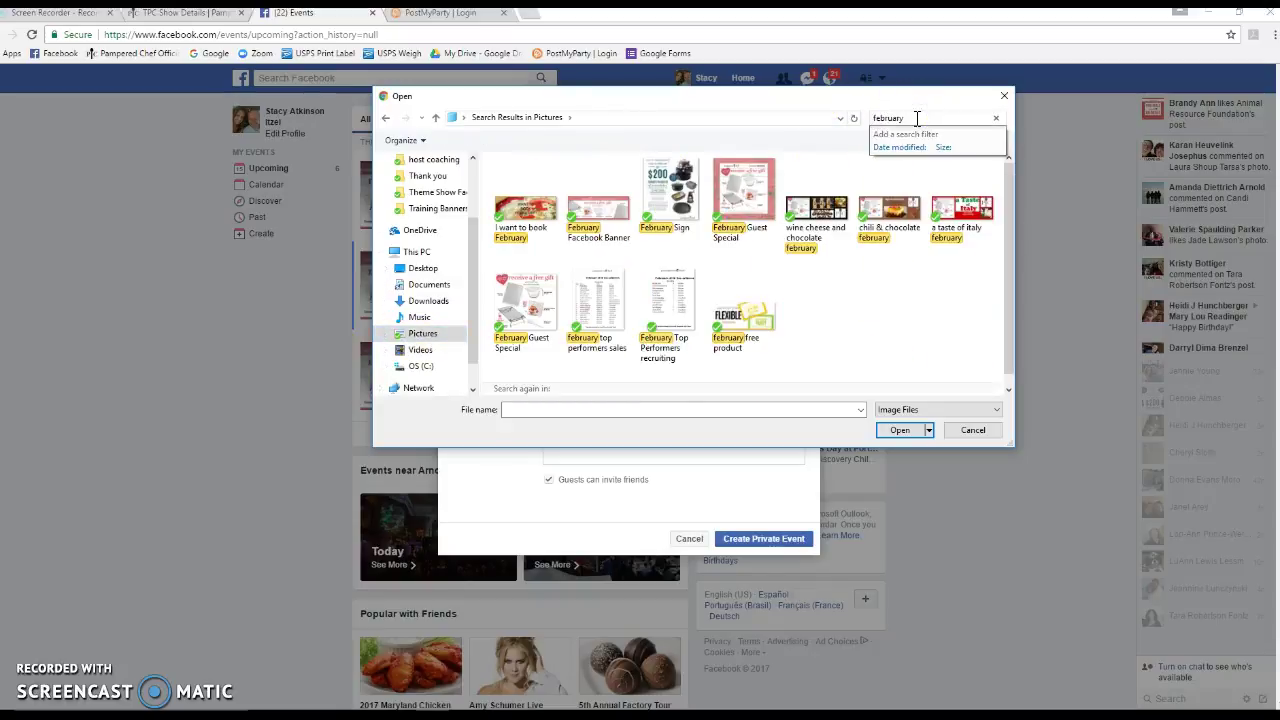
double_click(597, 217)
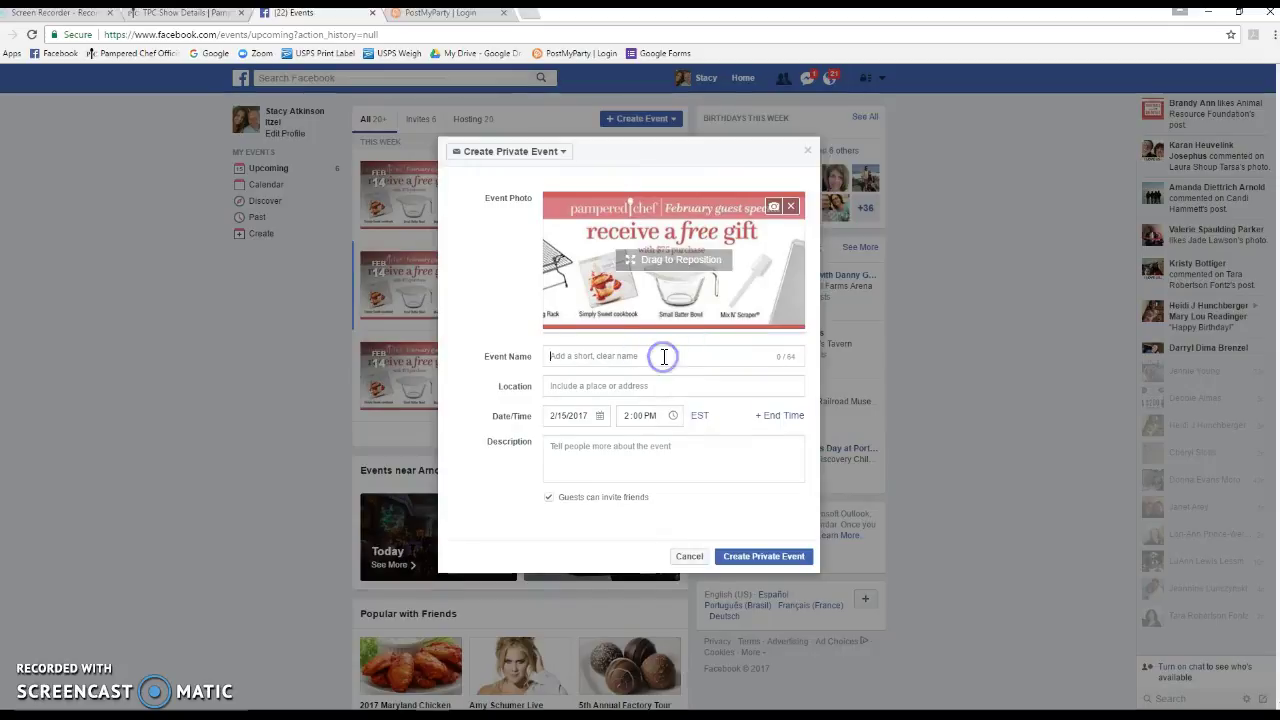
Name the event after the host's virtual party and set the location to Facebook Only
text(Lindsey's Pampered Chef Virtu)
text(al Party)
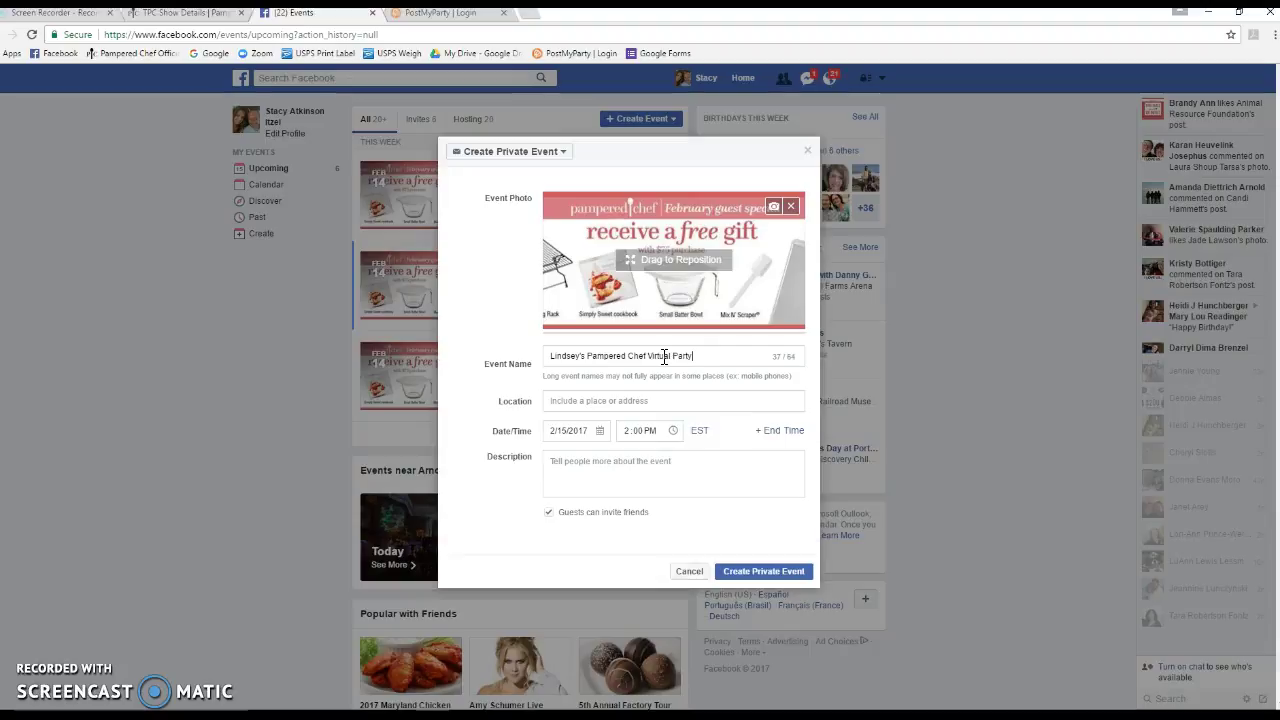
click(596, 400)
text(Facebook)
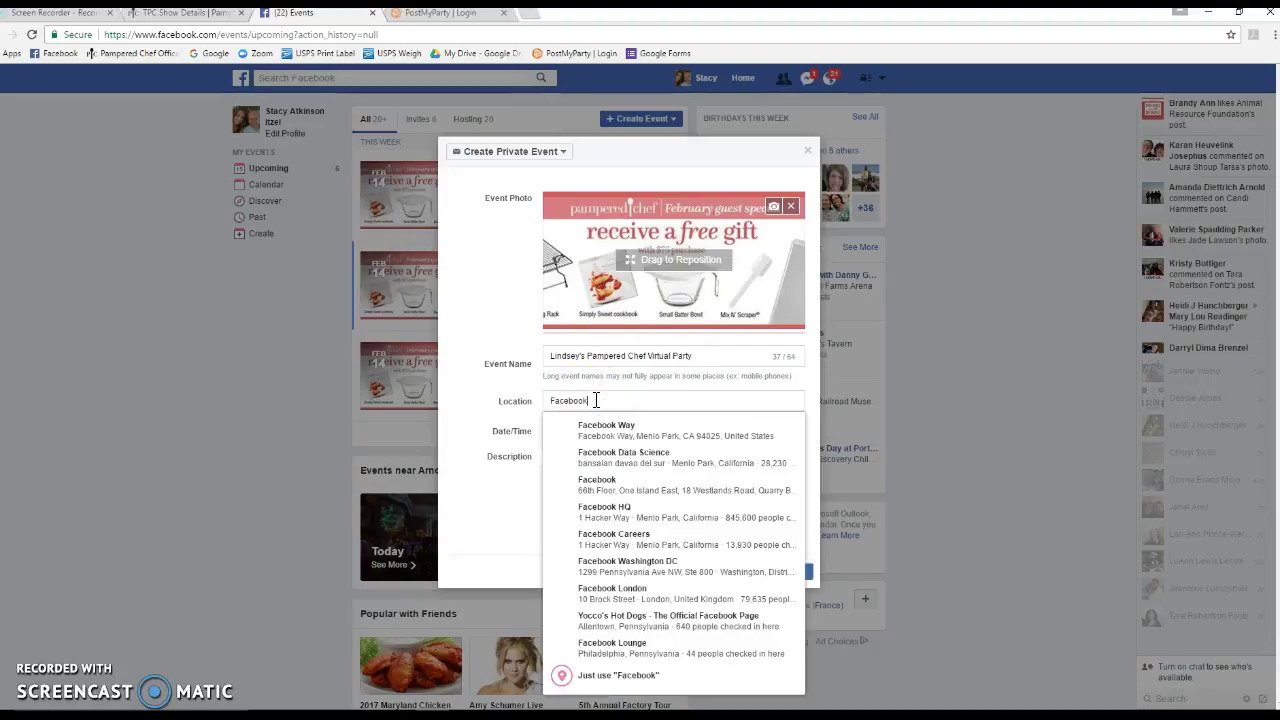
text( Only)
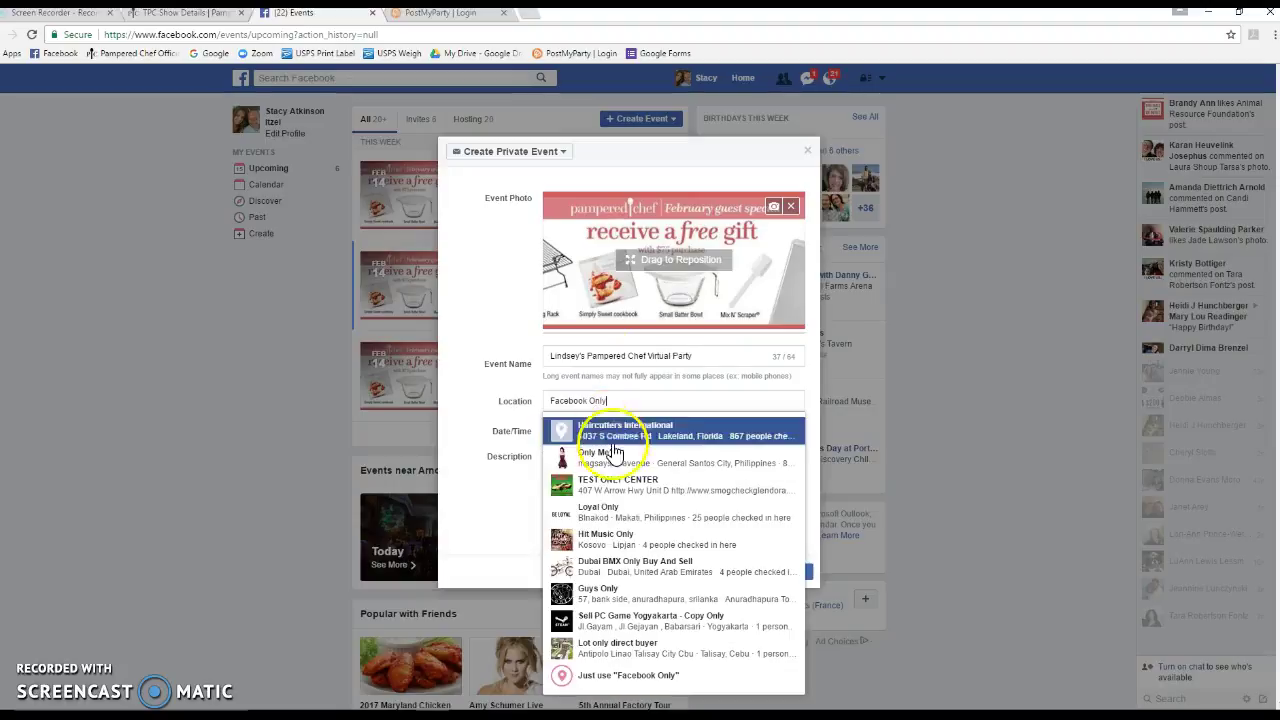
click(605, 678)
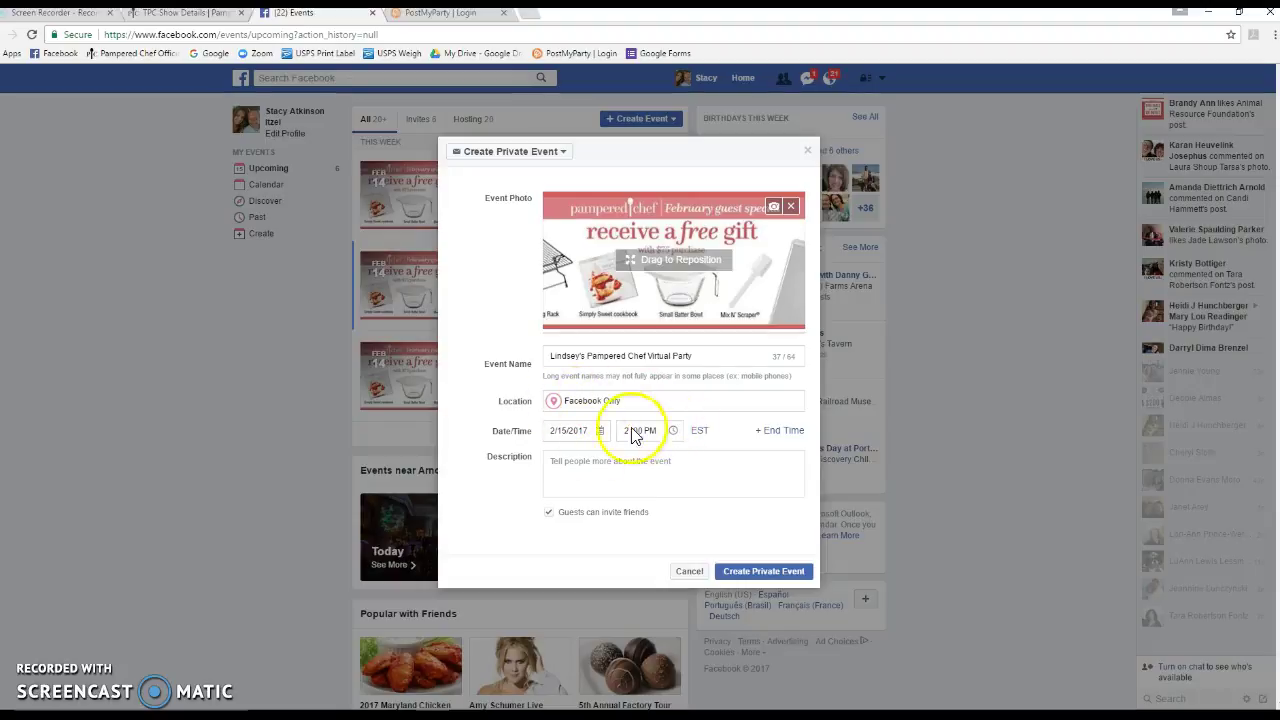
Set the event start to February 21, 2017 at 8:00 AM
click(598, 439)
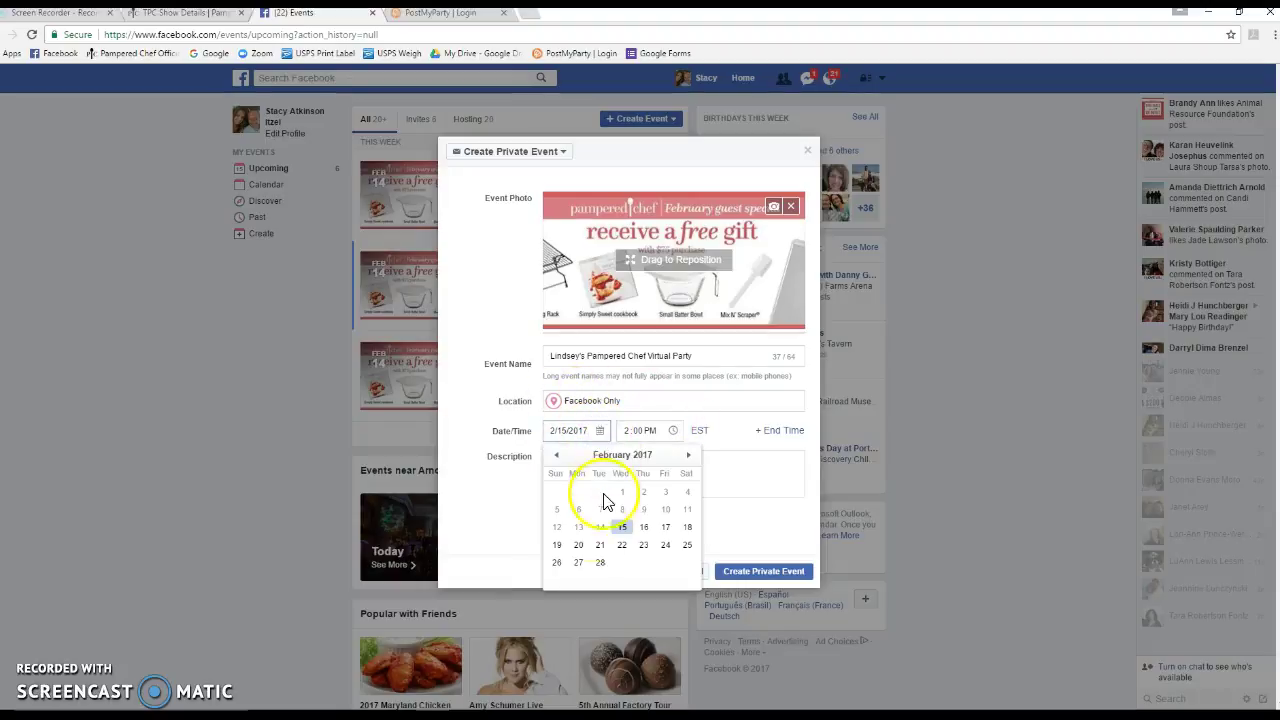
click(599, 548)
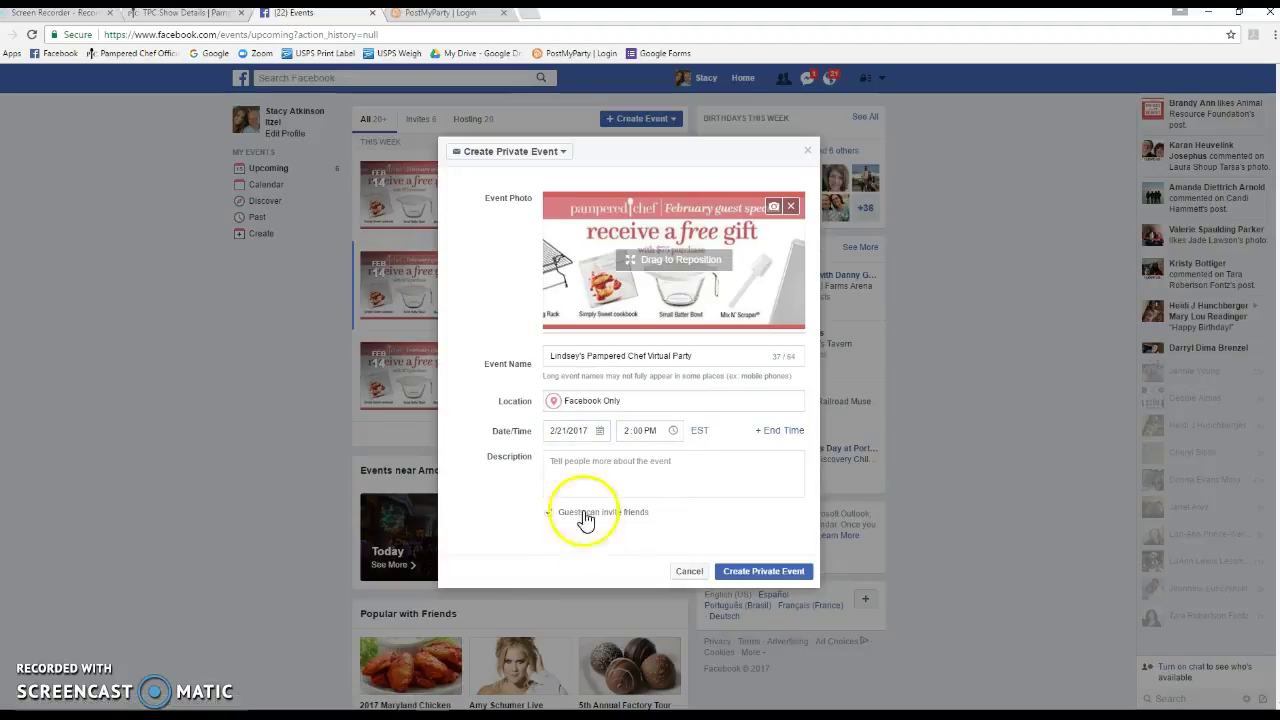
click(627, 440)
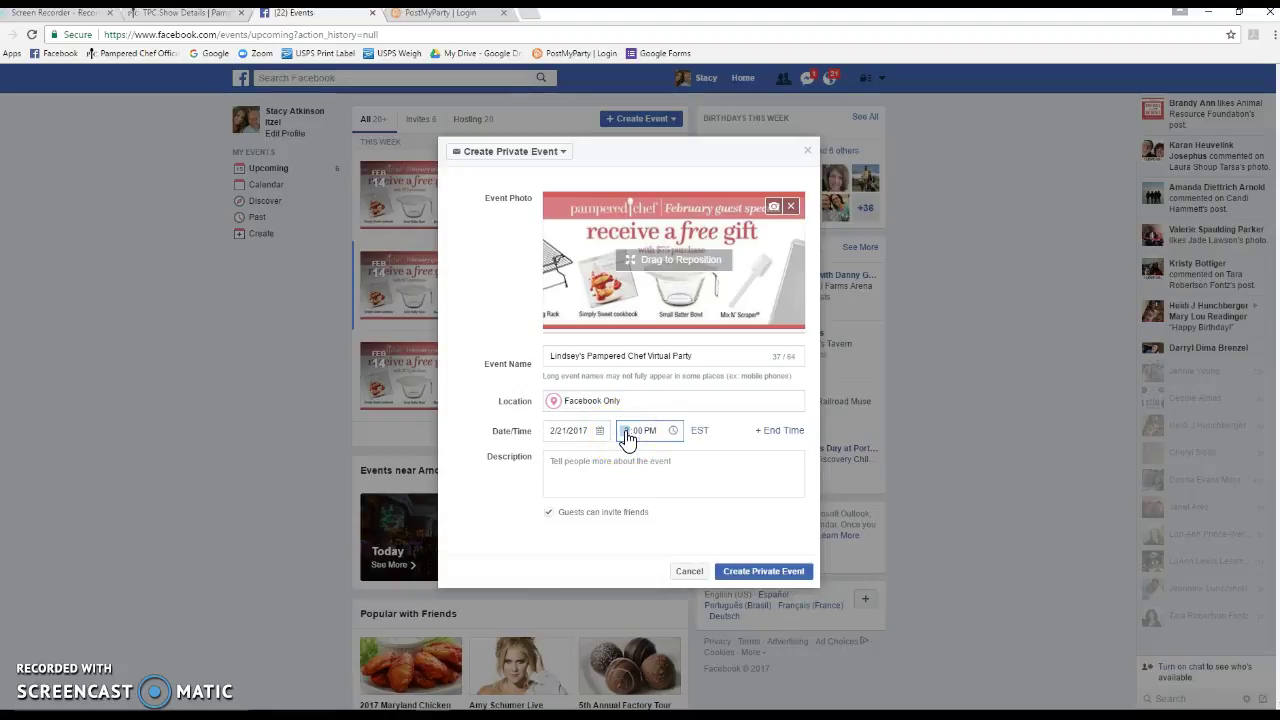
text(8)
click(649, 434)
text(a)
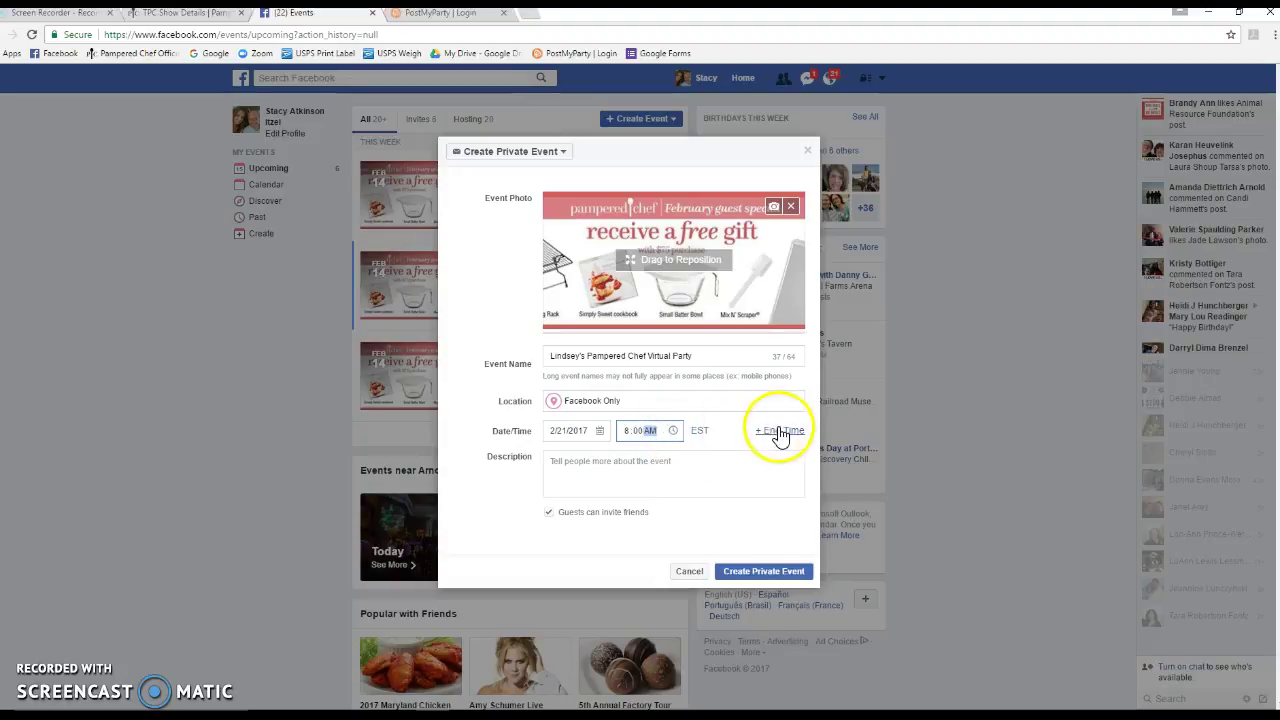
Add an end time of March 2, 2017 at 11:59 PM
click(779, 431)
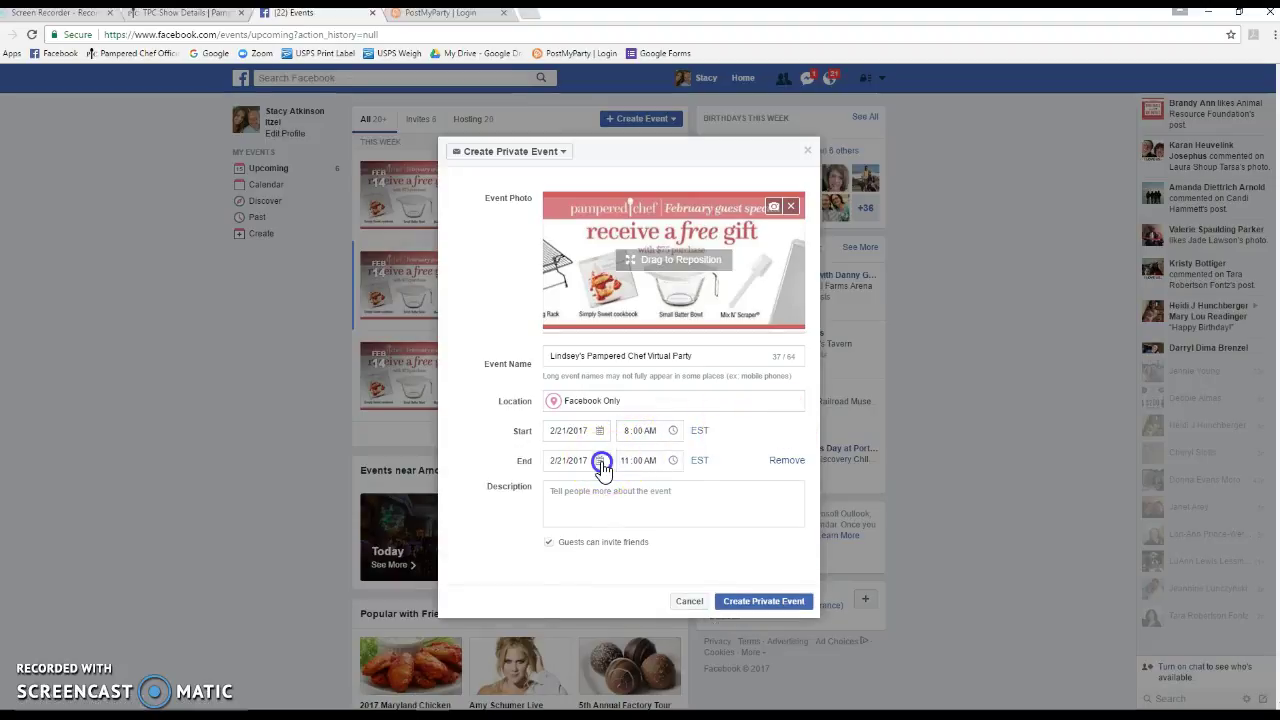
click(599, 462)
click(689, 487)
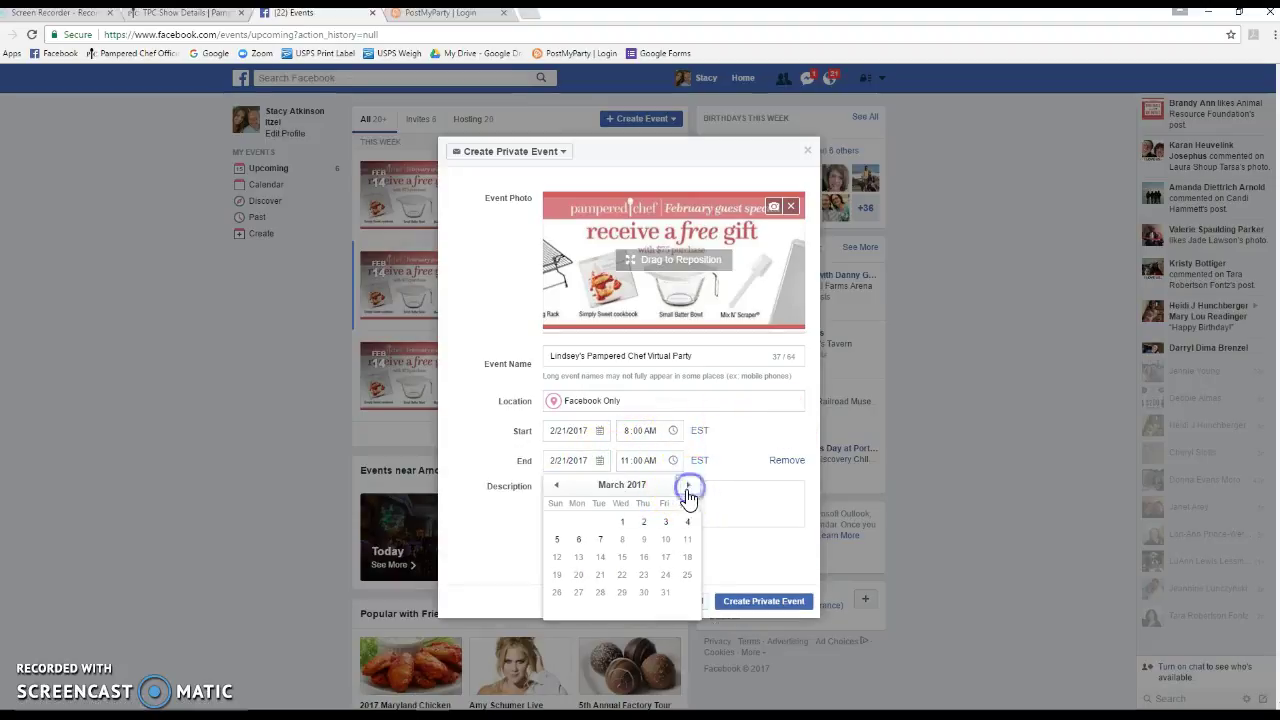
click(643, 521)
click(638, 462)
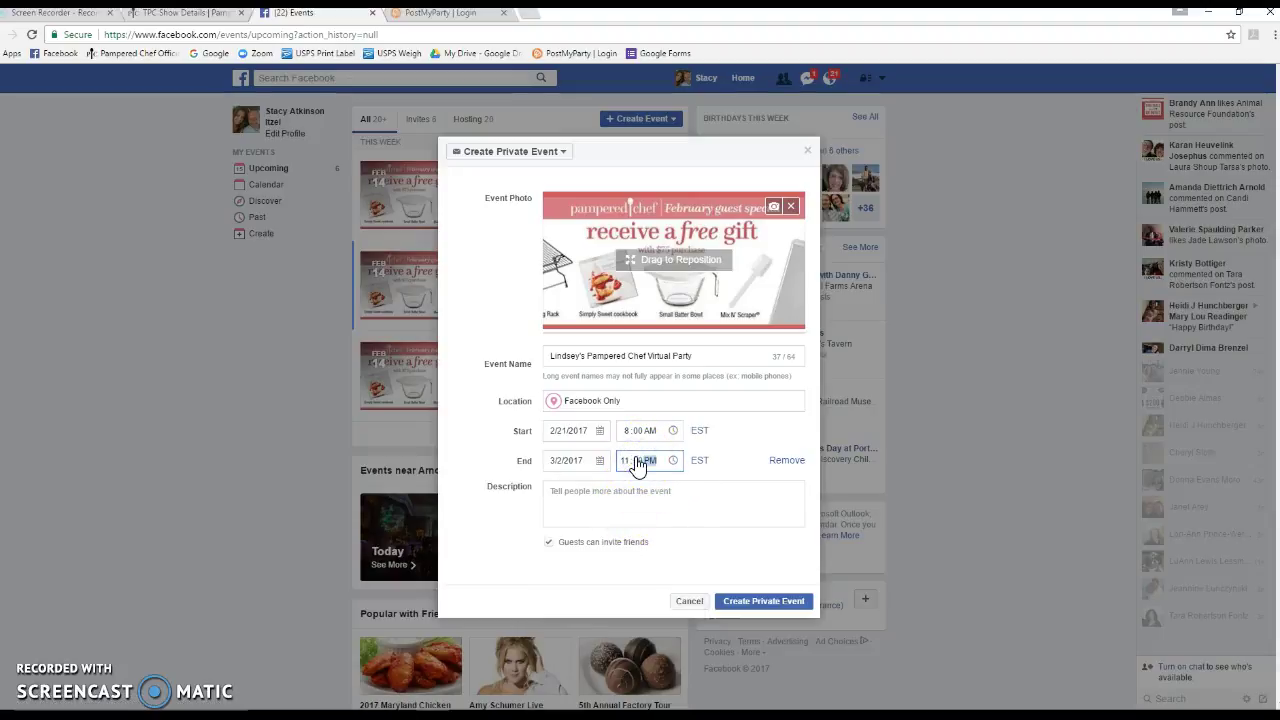
click(717, 497)
Minimize the browser, discard the screen snip unsaved, and open the Virtual Host Coaching document
click(1210, 14)
click(952, 73)
click(693, 381)
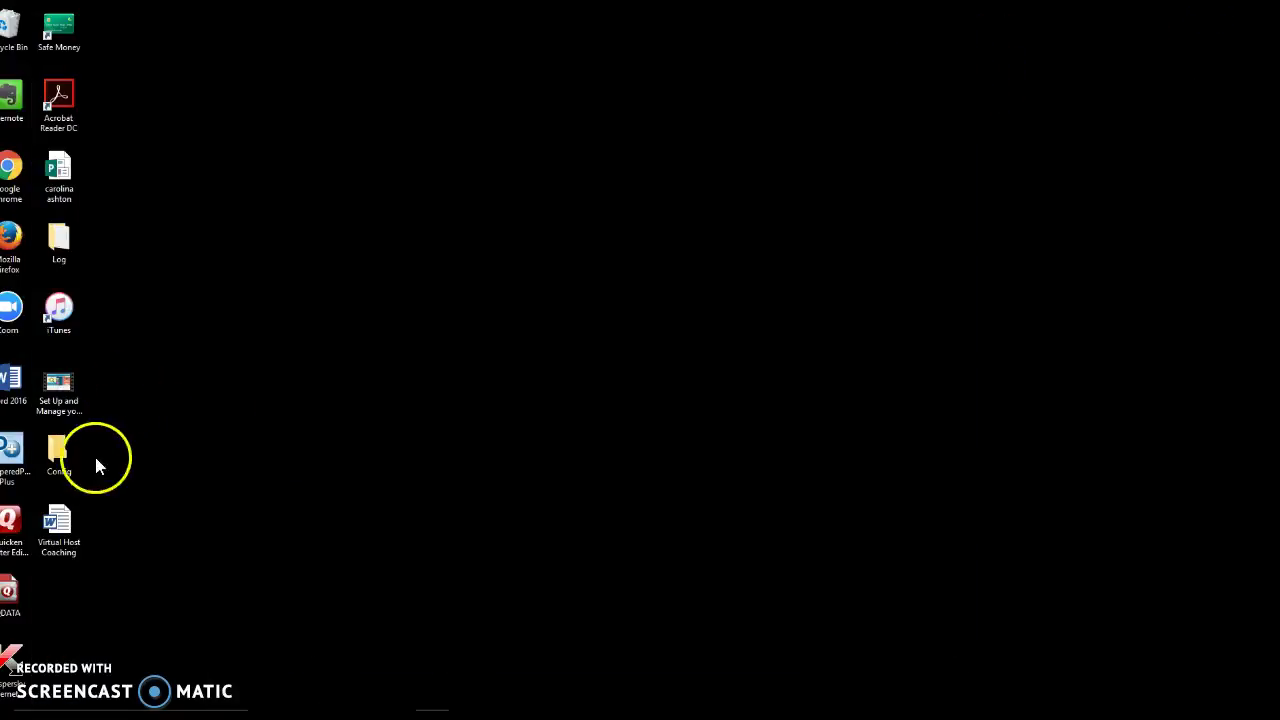
double_click(64, 530)
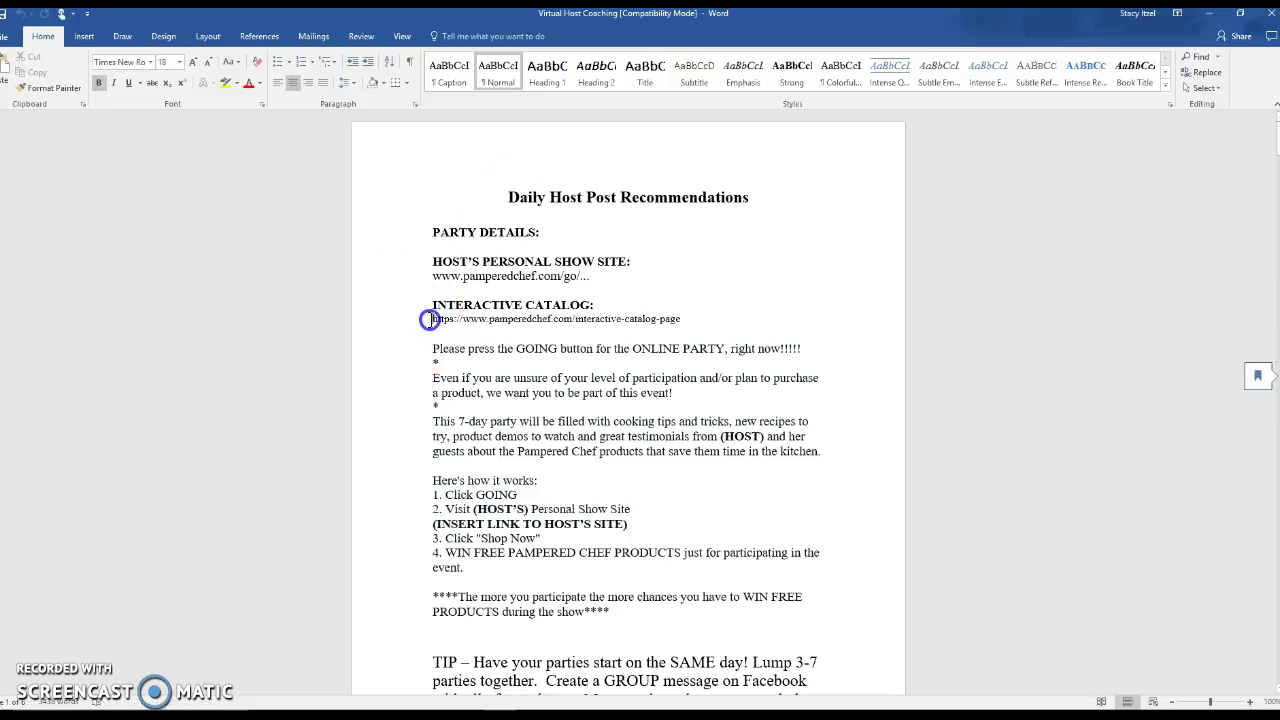
Copy the party text from the catalog link through the closing paragraph
drag(431, 318, 610, 476)
scroll(610, 476, down, 2)
right_click(488, 258)
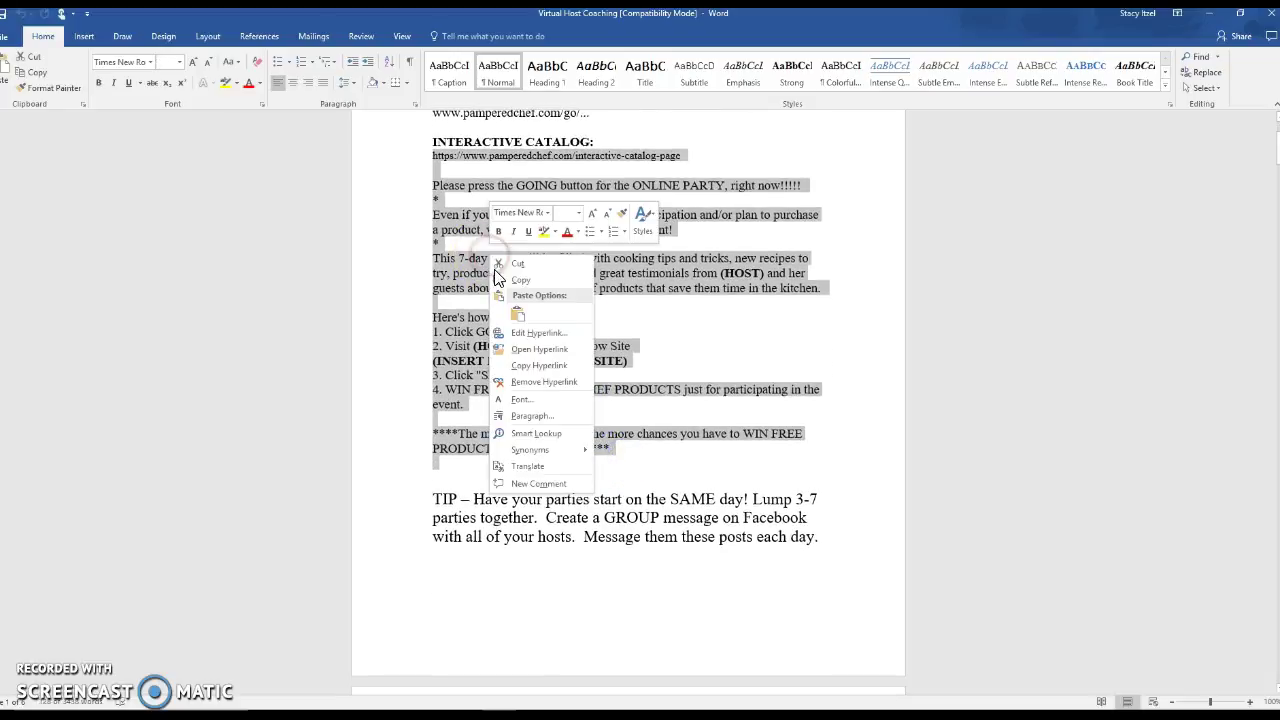
click(523, 280)
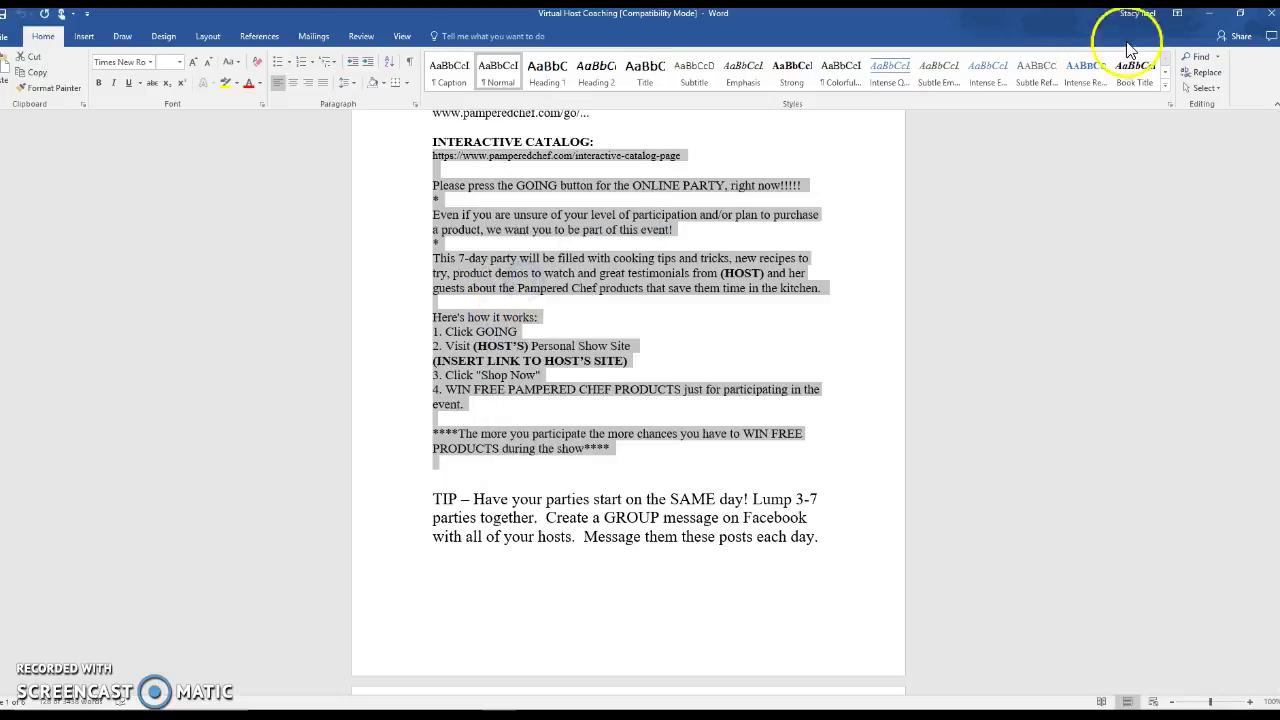
Close Word and paste the copied party text into the event description
click(1270, 14)
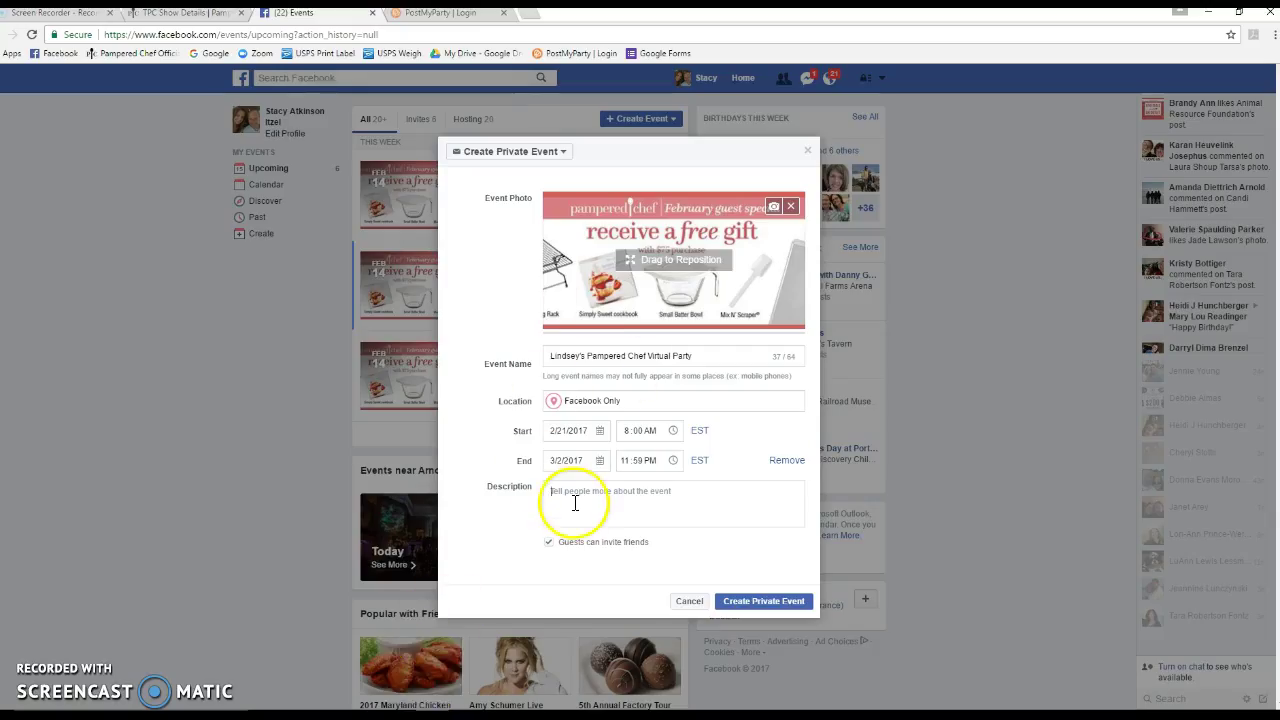
click(567, 498)
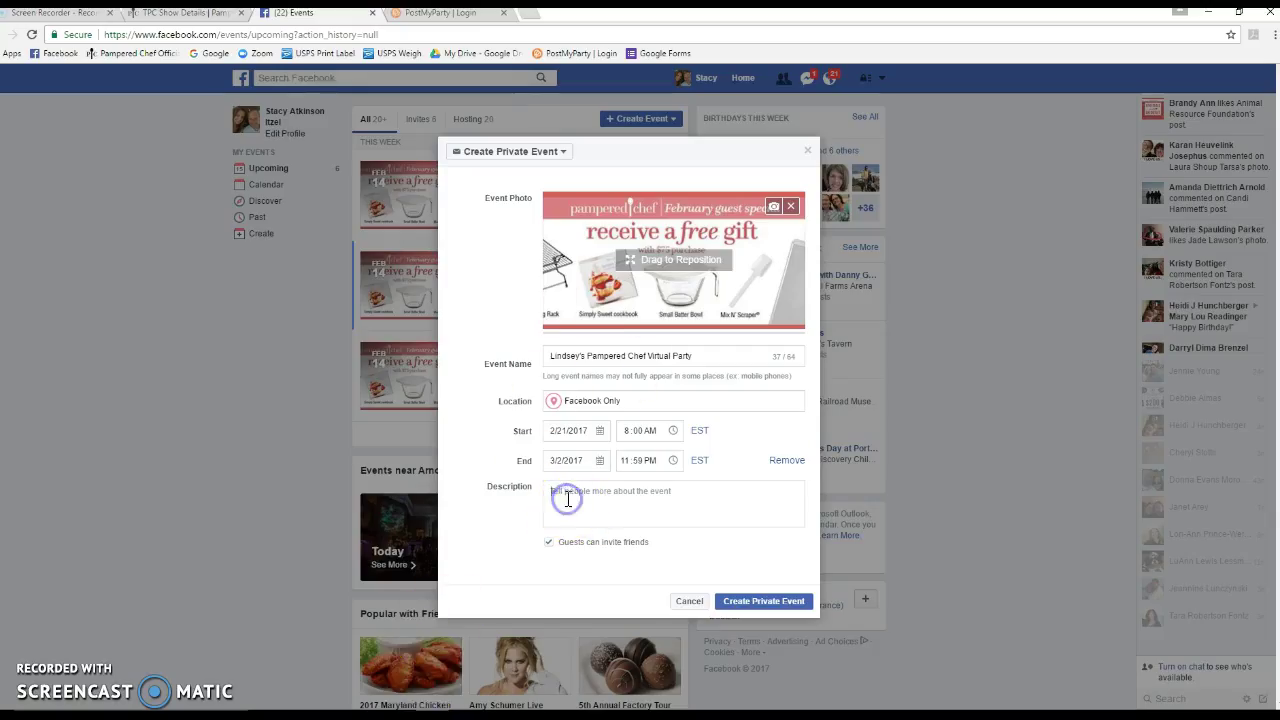
right_click(565, 496)
click(553, 491)
right_click(553, 491)
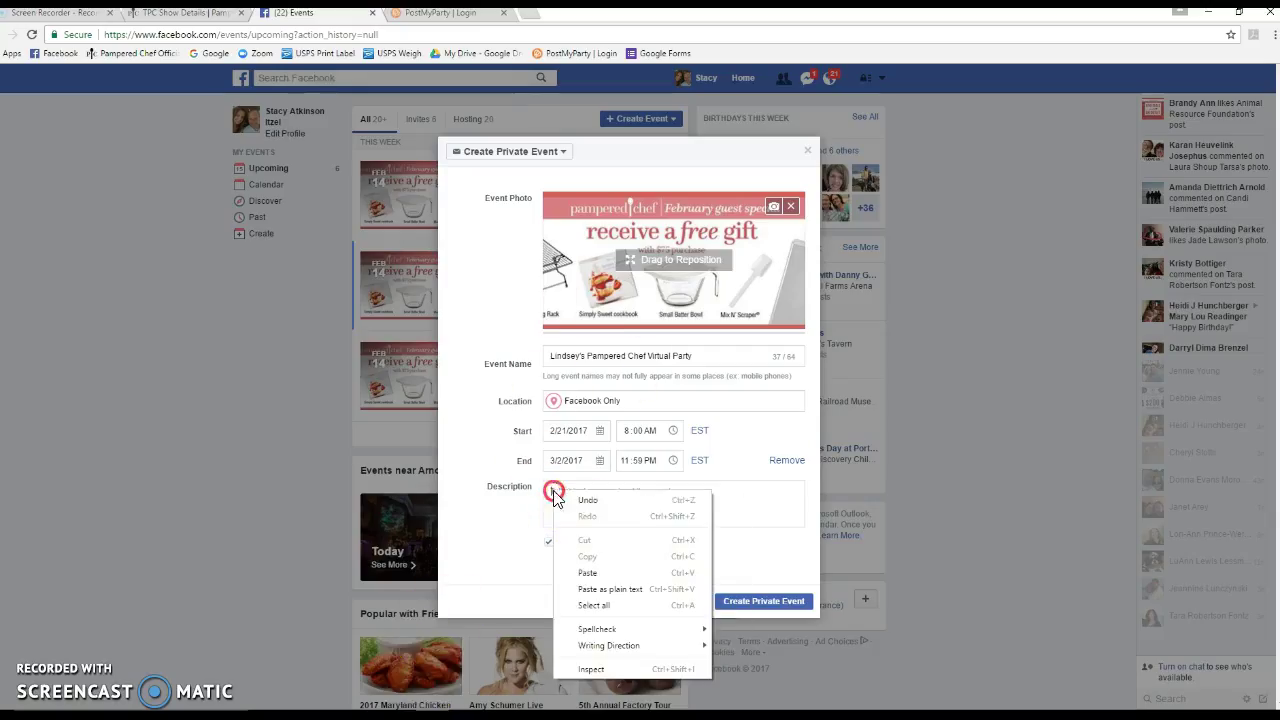
click(588, 570)
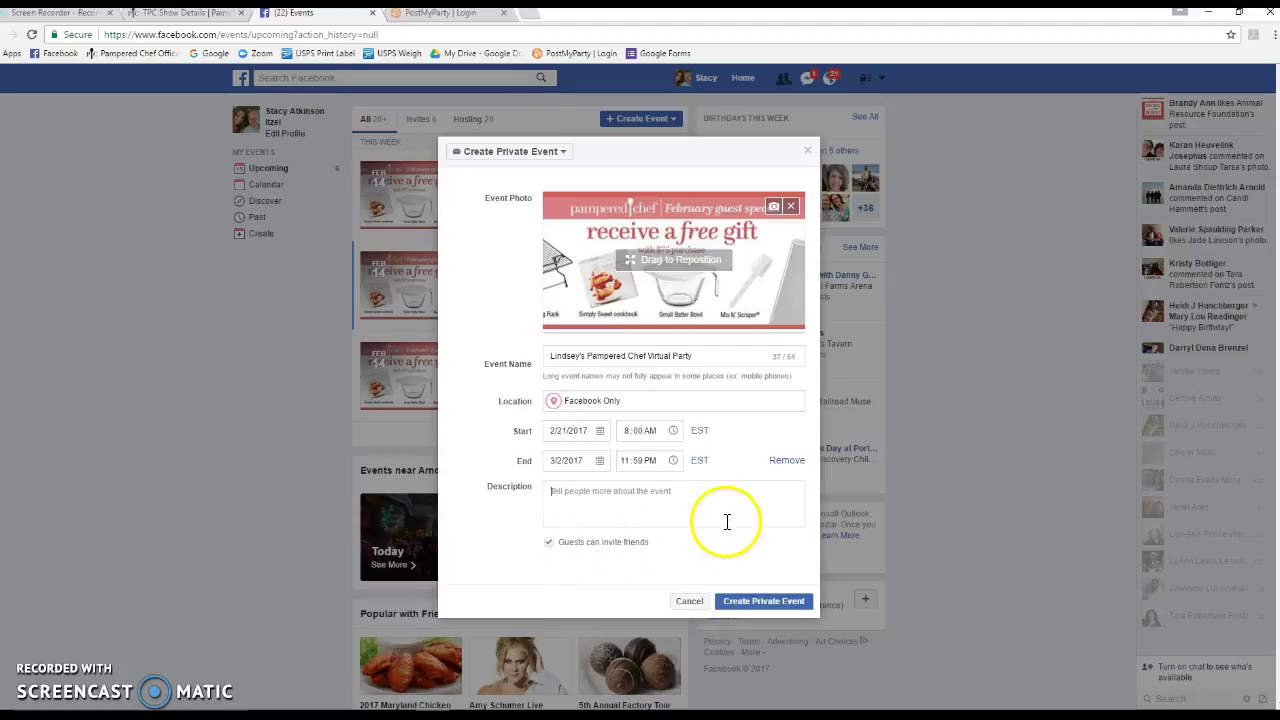
key(ctrl+v)
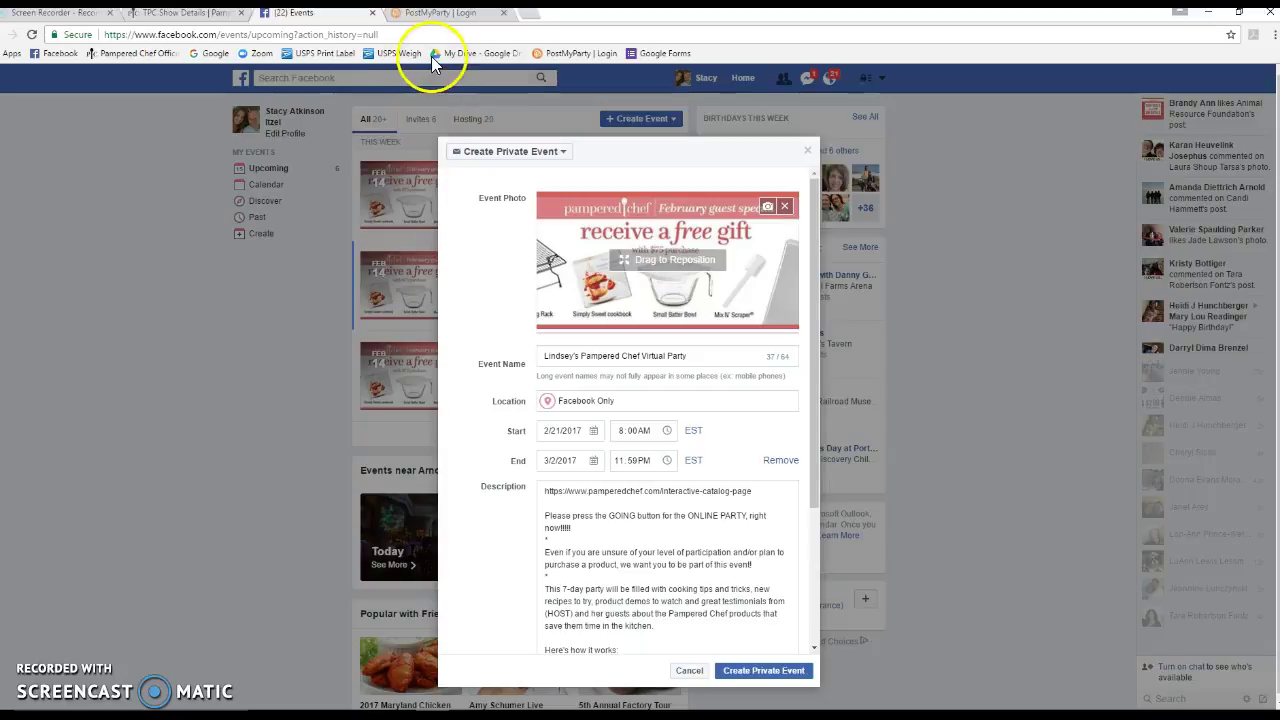
scroll(722, 540, down, 1)
scroll(722, 540, down, 2)
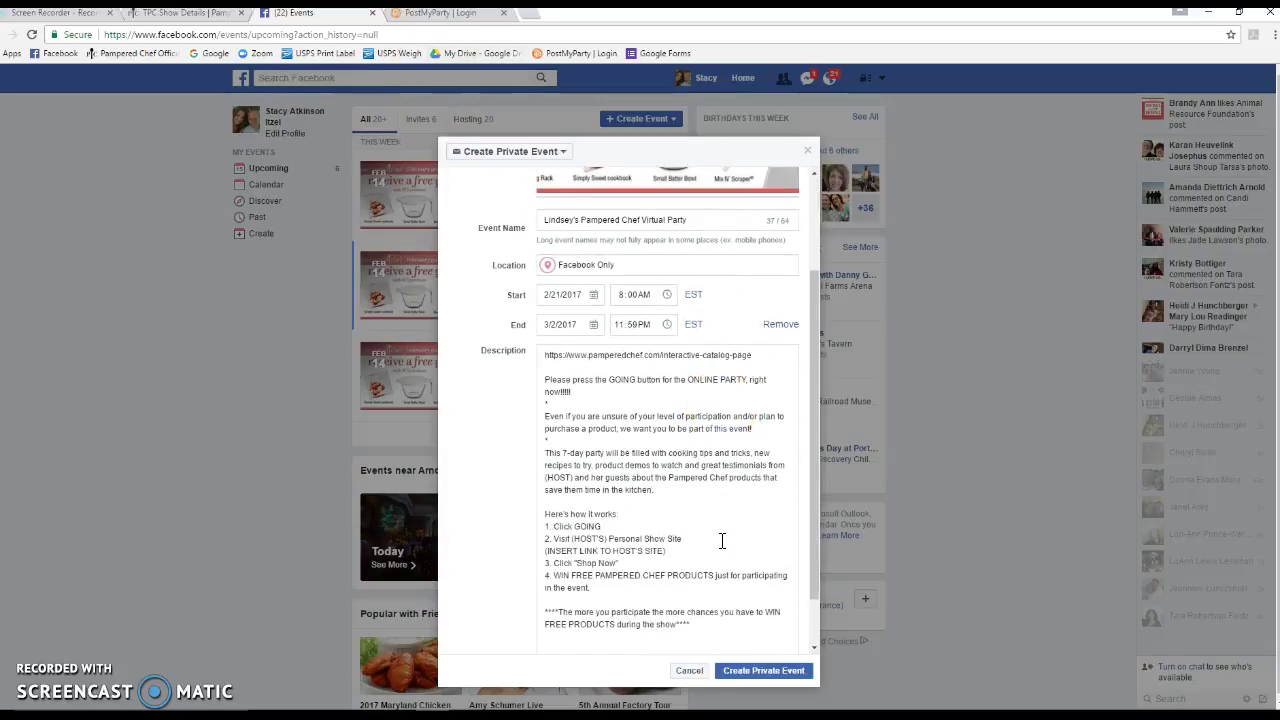
Replace the (HOST'S) and (HOST) placeholders with the host's name
click(606, 538)
key(BackSpace)
key(BackSpace)
key(BackSpace)
text(Lindsey)
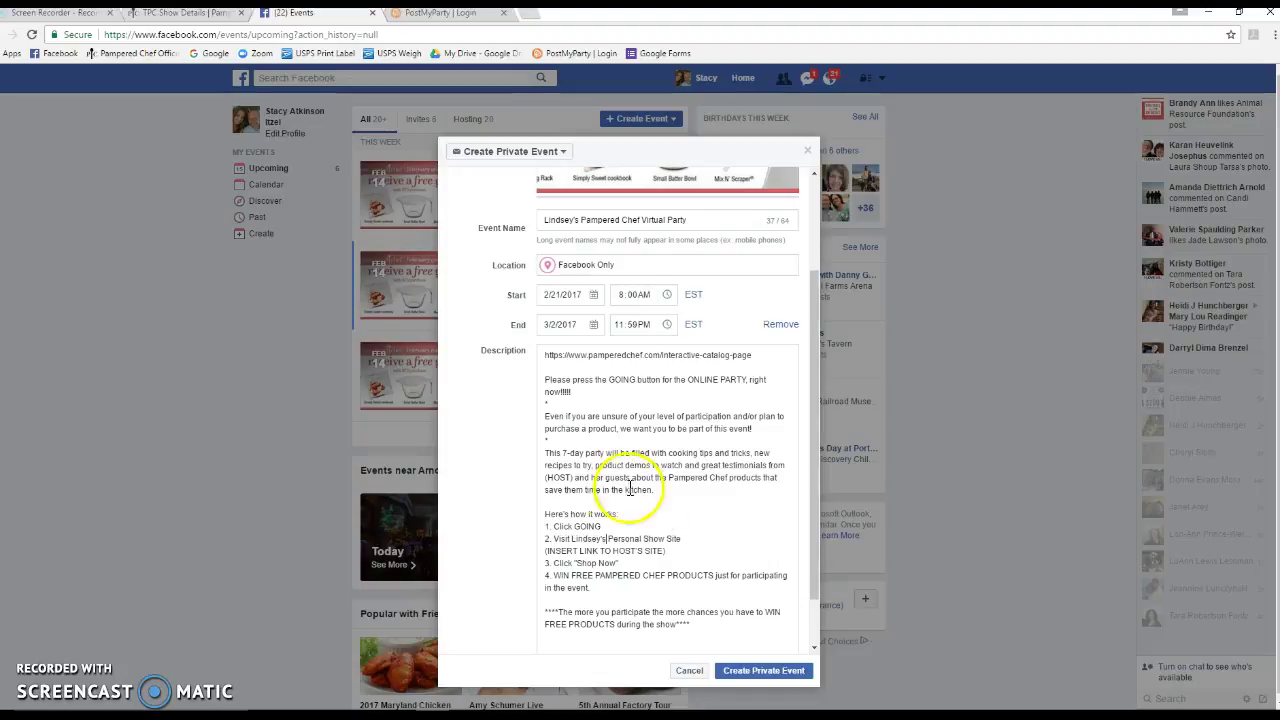
click(573, 478)
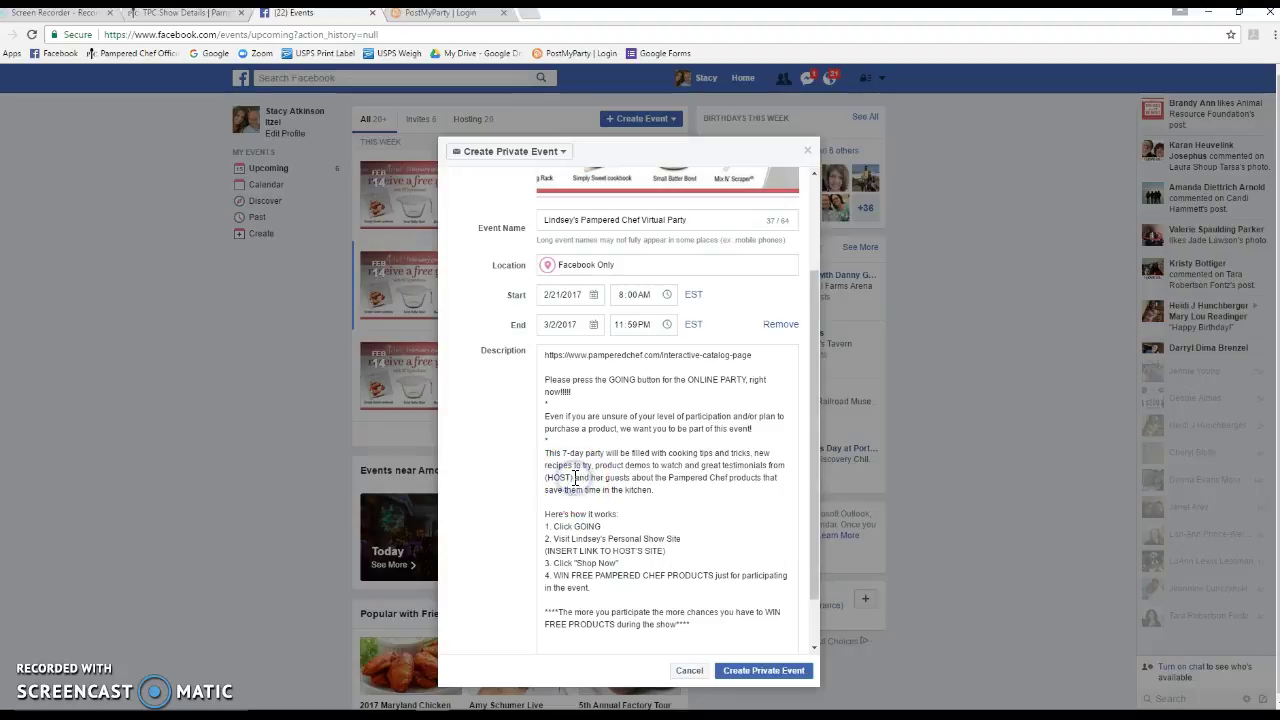
key(BackSpace)
key(BackSpace)
key(BackSpace)
key(BackSpace)
key(BackSpace)
key(BackSpace)
key(BackSpace)
text(Lindsey)
Delete the (INSERT LINK TO HOST'S SITE) placeholder from the description
click(587, 550)
drag(669, 551, 540, 551)
key(BackSpace)
click(165, 18)
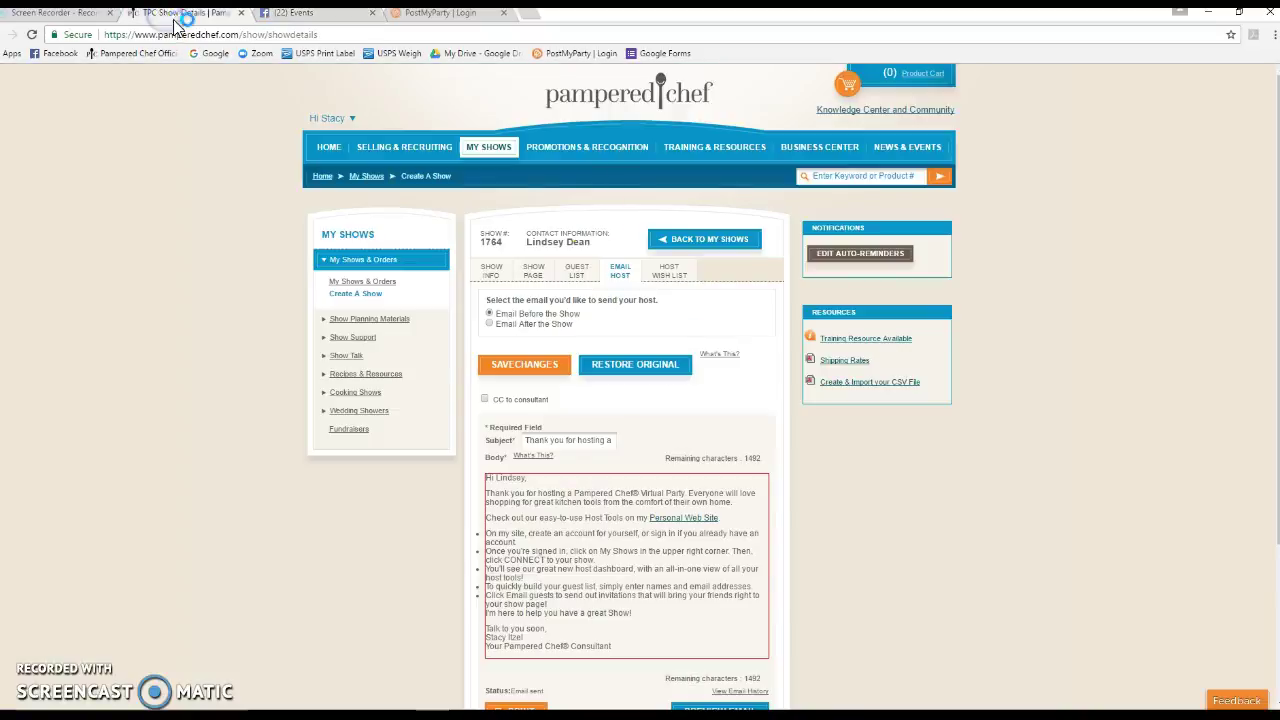
click(534, 270)
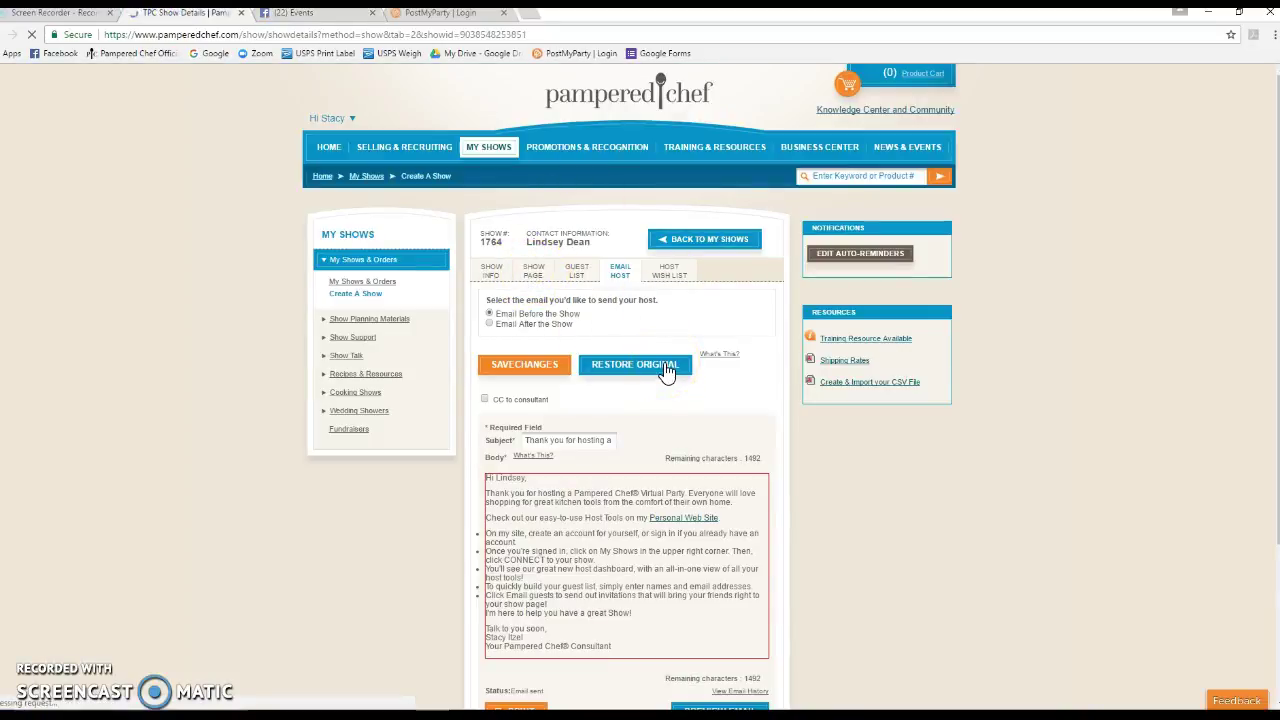
scroll(667, 372, down, 5)
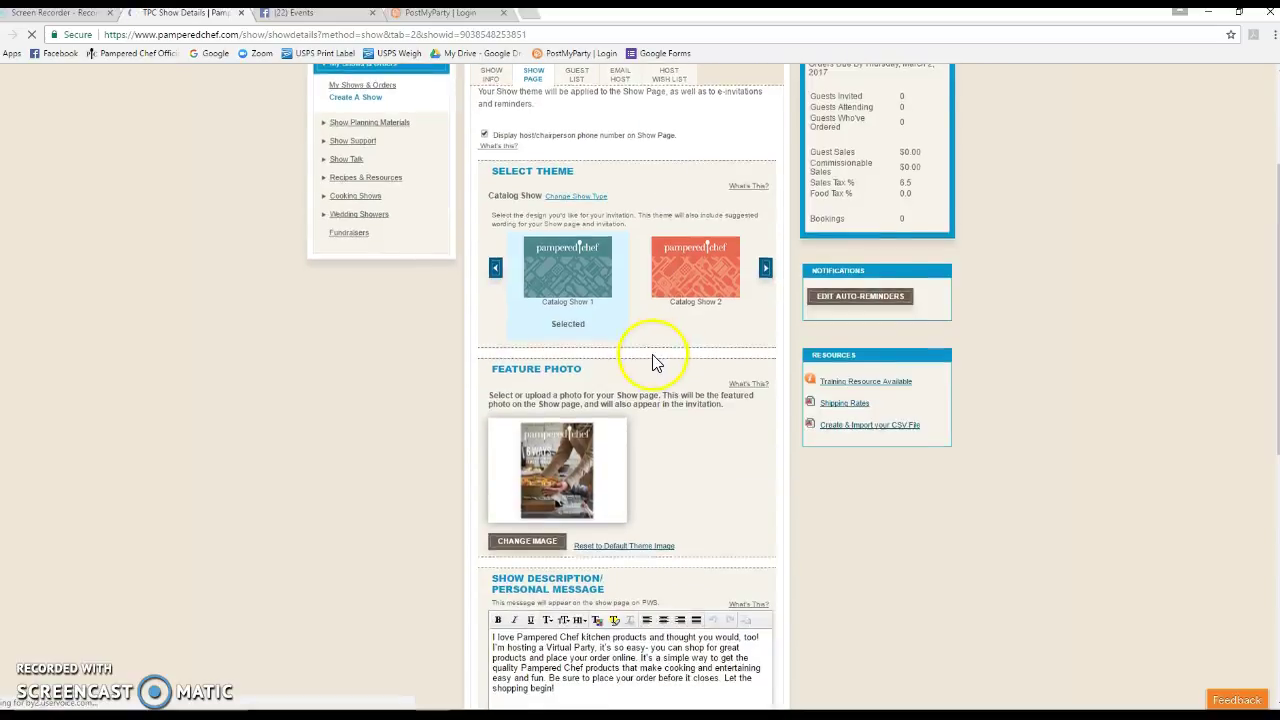
scroll(679, 398, down, 1)
click(747, 465)
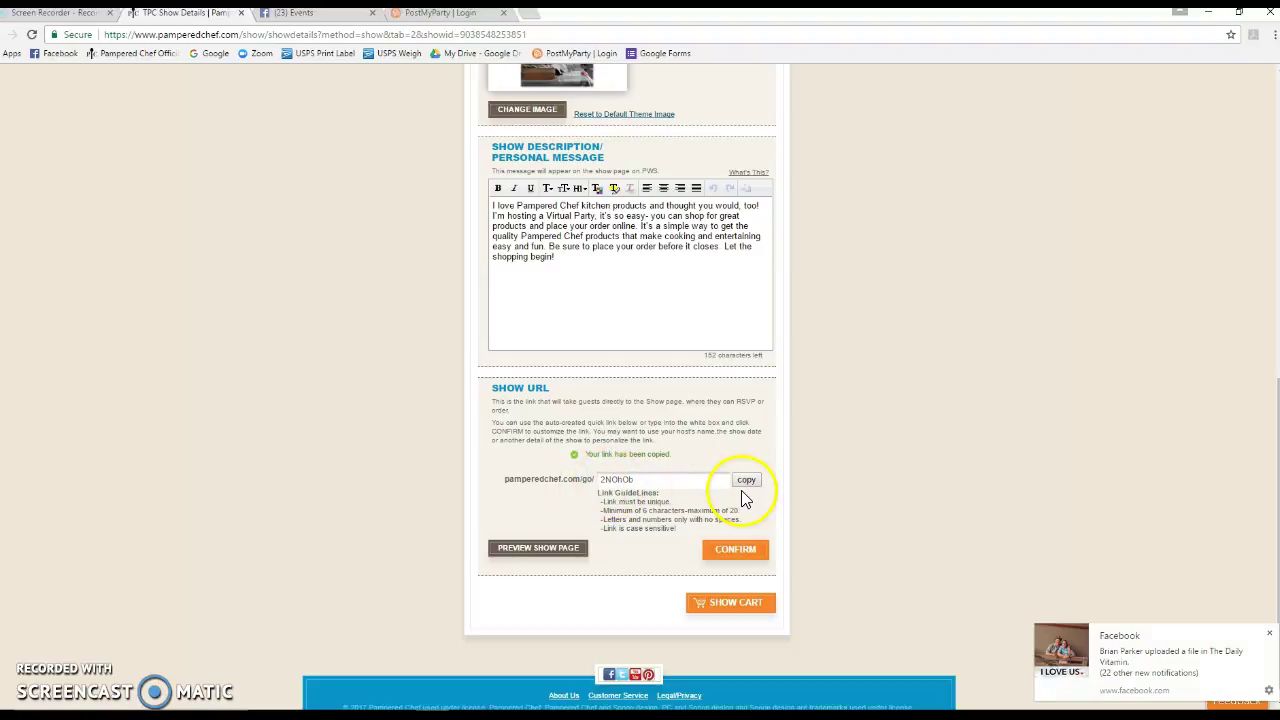
Paste the show link on the blank line under item 2, then create the private event
click(315, 13)
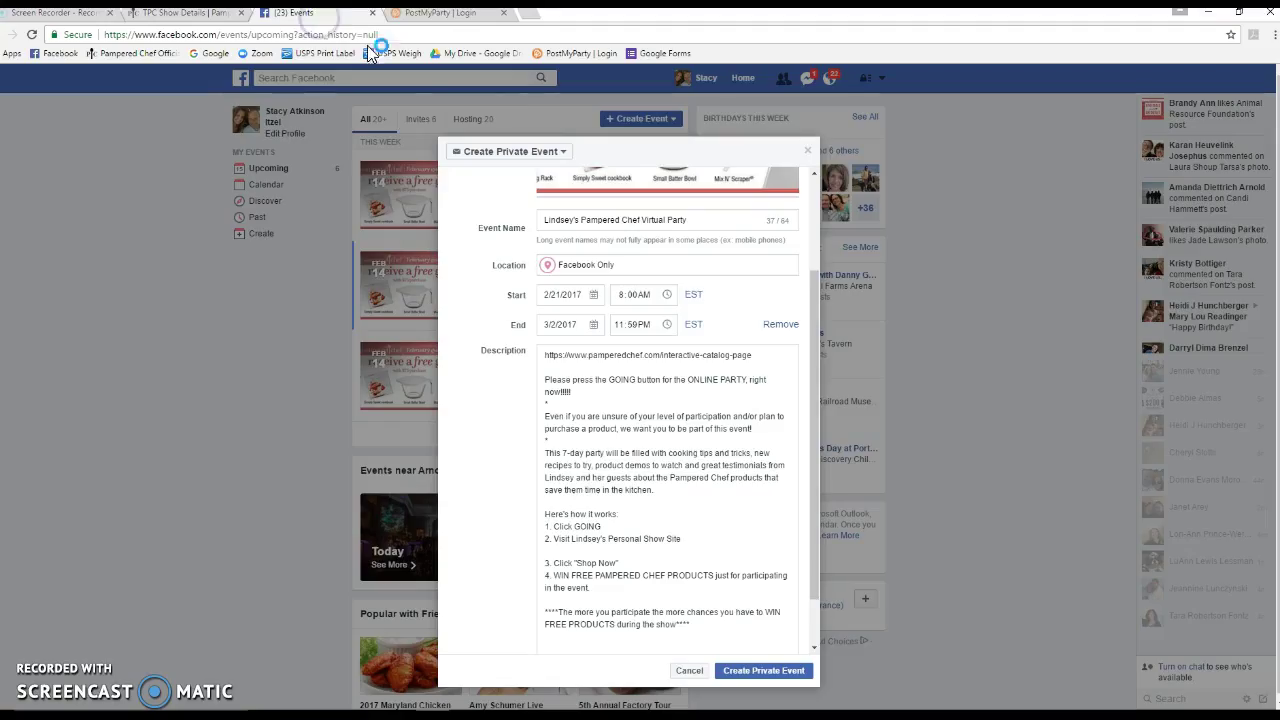
scroll(664, 428, down, 1)
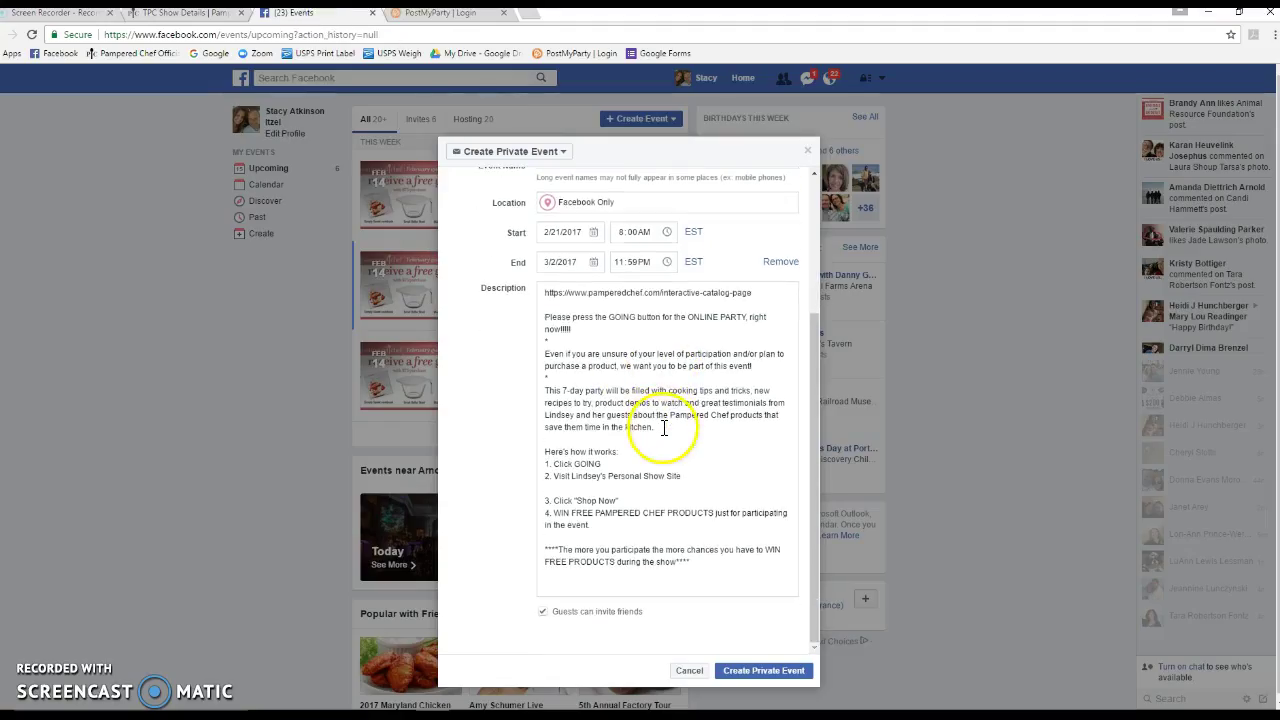
right_click(550, 487)
click(584, 568)
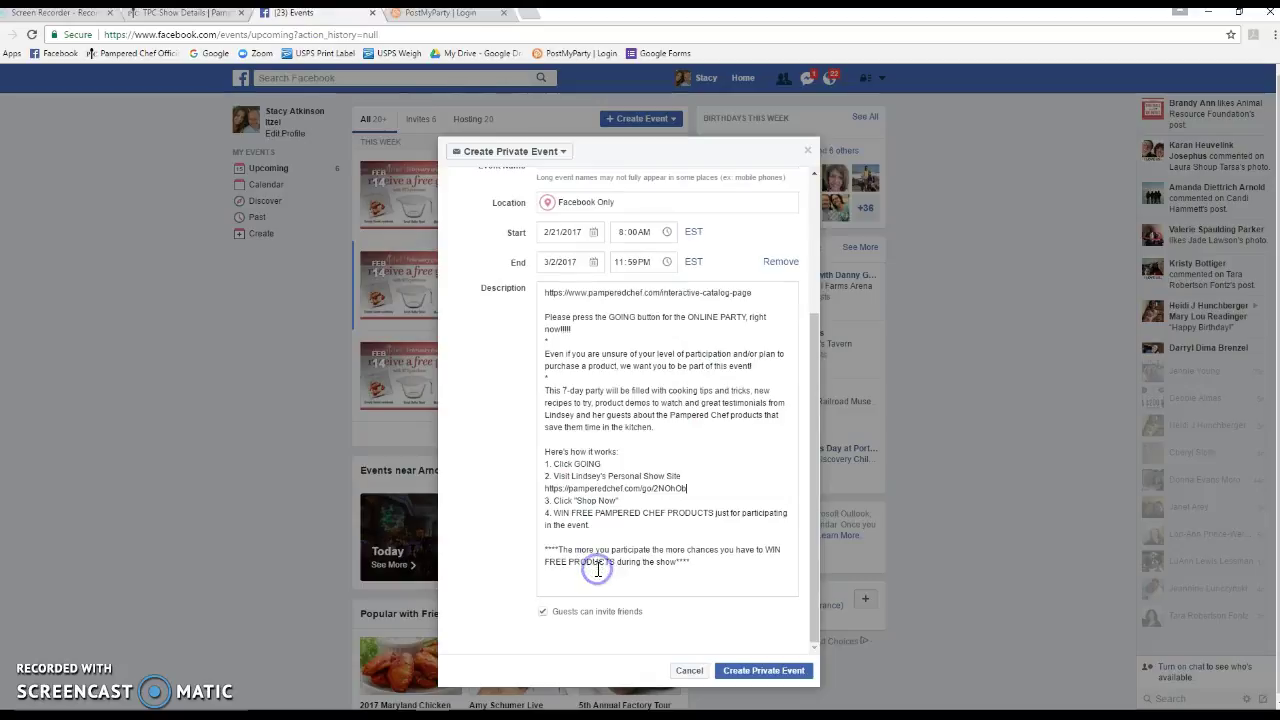
click(770, 676)
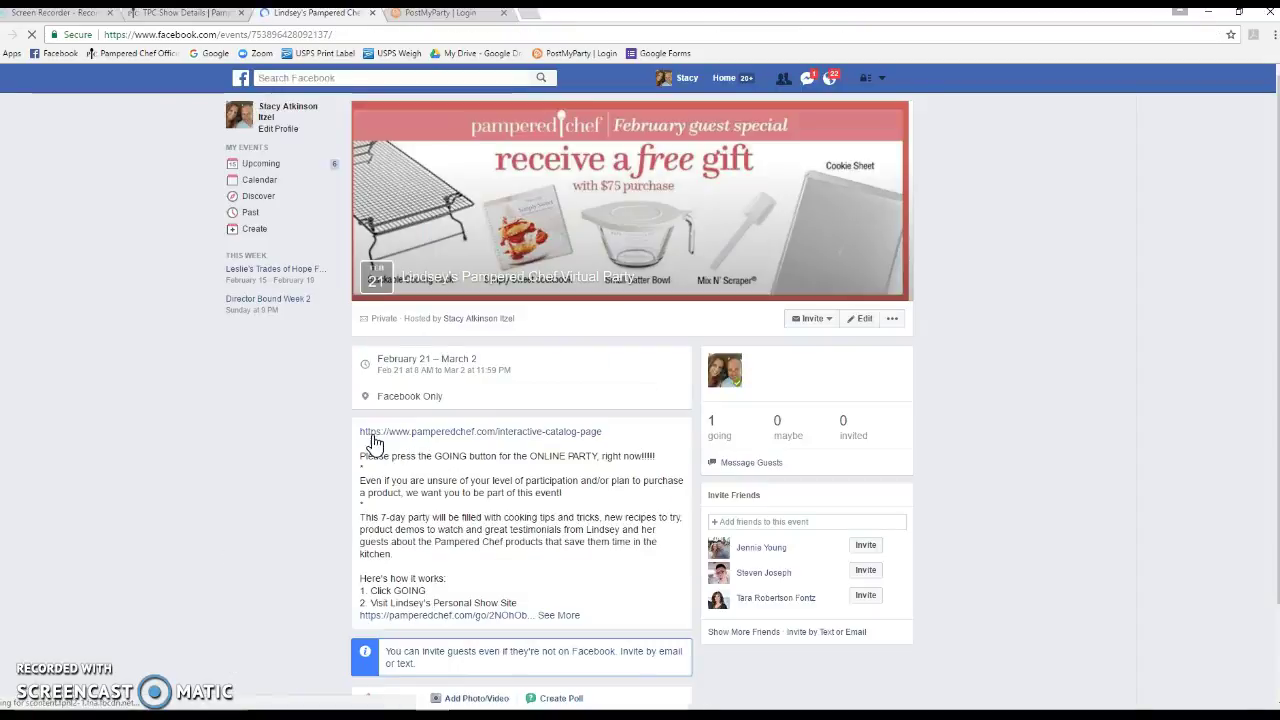
Post the February Facebook Banner to the event captioned 'Spend $75 and choose 1 FREE!'
scroll(551, 400, down, 3)
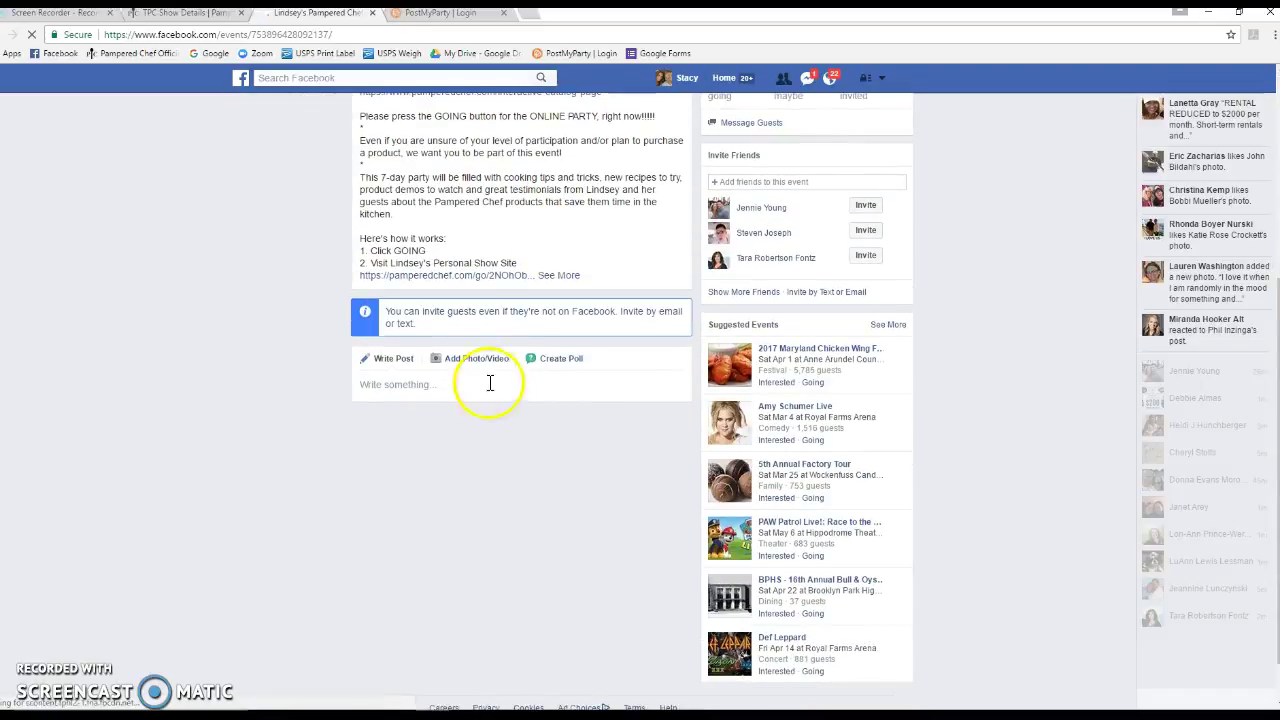
click(477, 362)
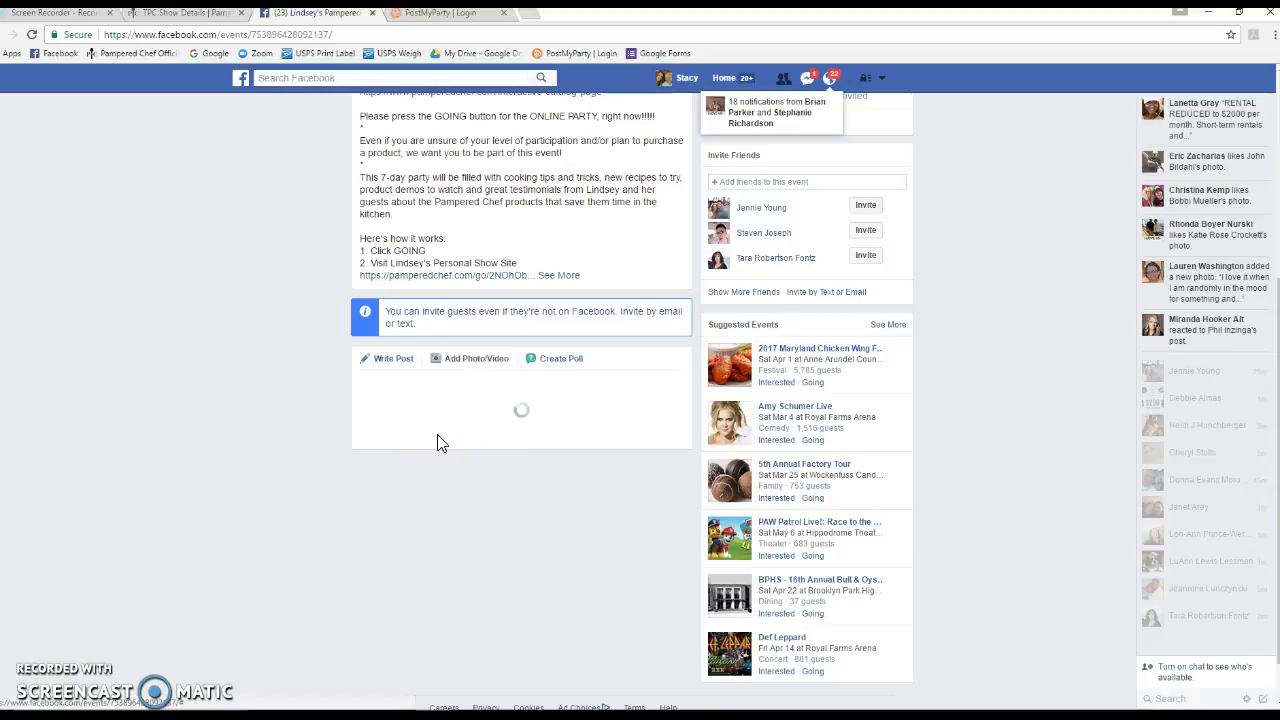
click(404, 460)
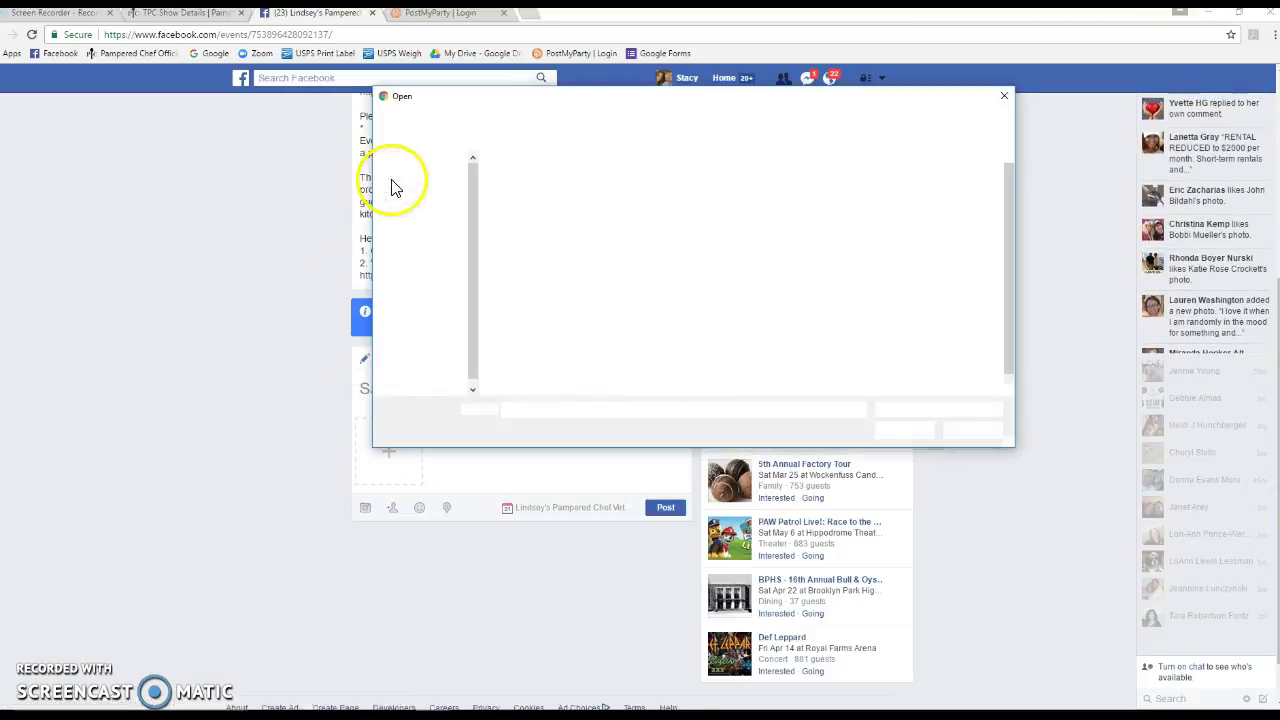
double_click(598, 210)
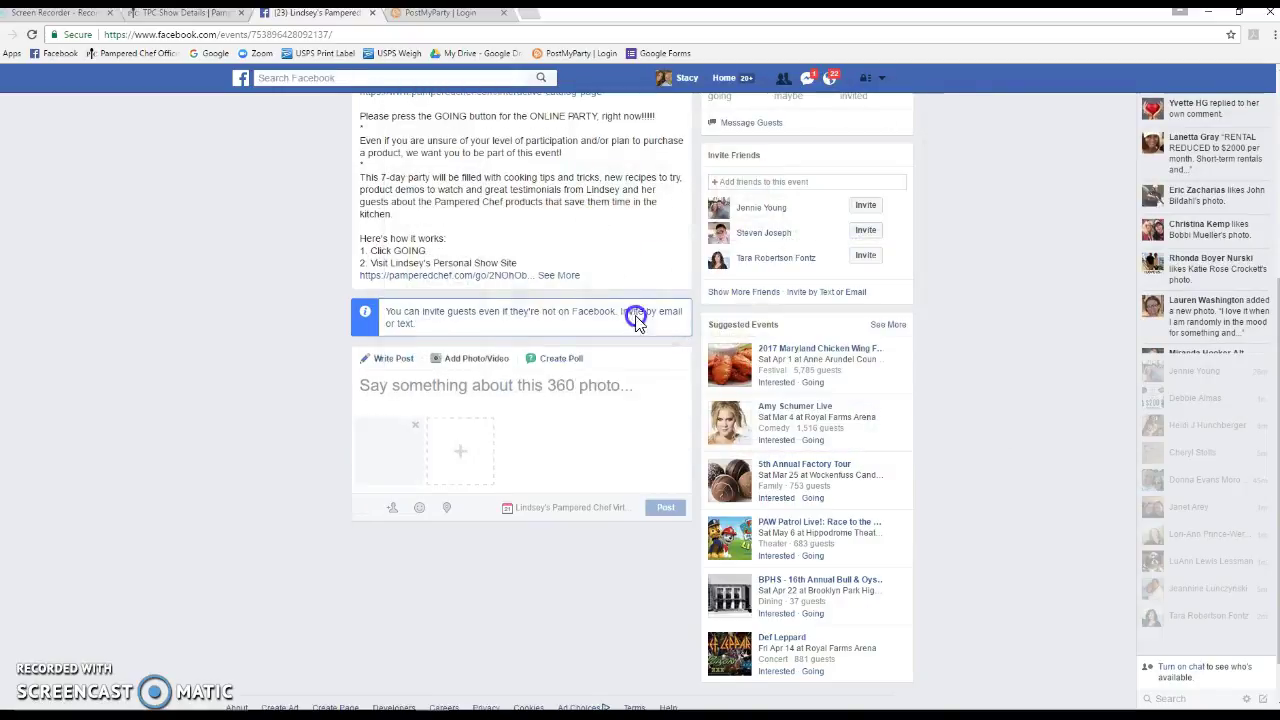
click(394, 386)
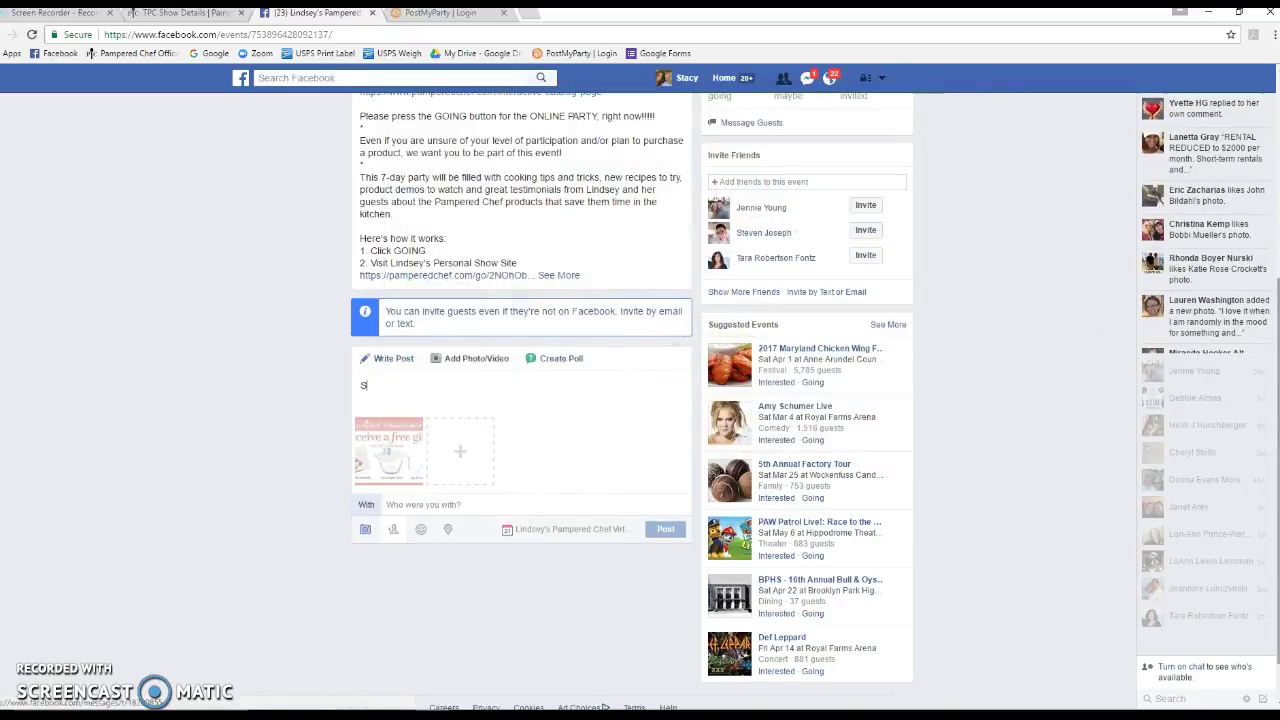
text(Spend)
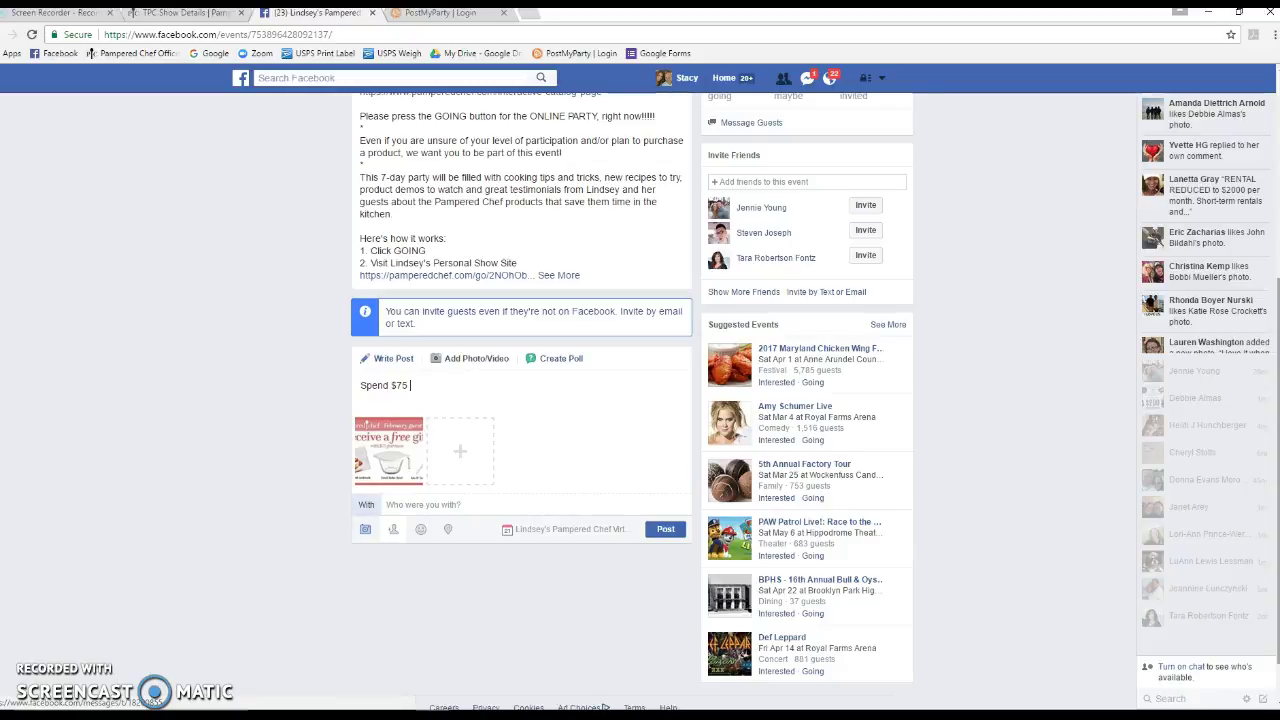
text($75 and choose 1 FREE!)
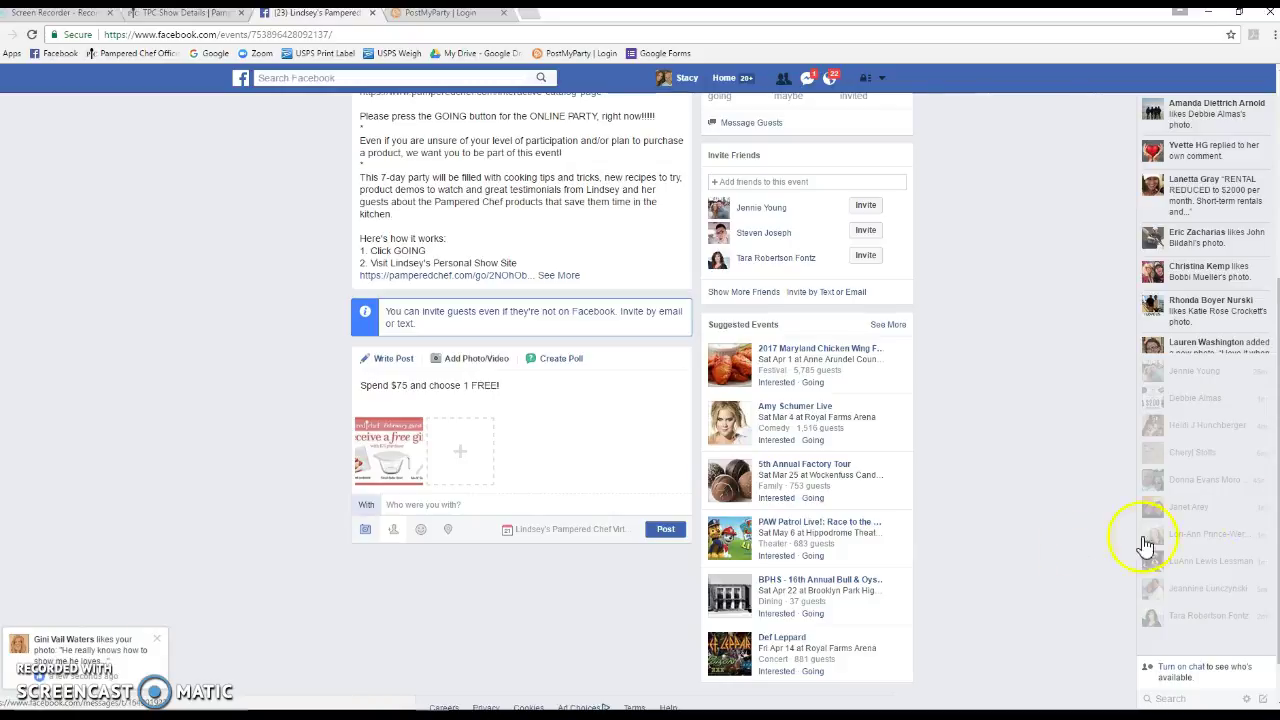
click(652, 529)
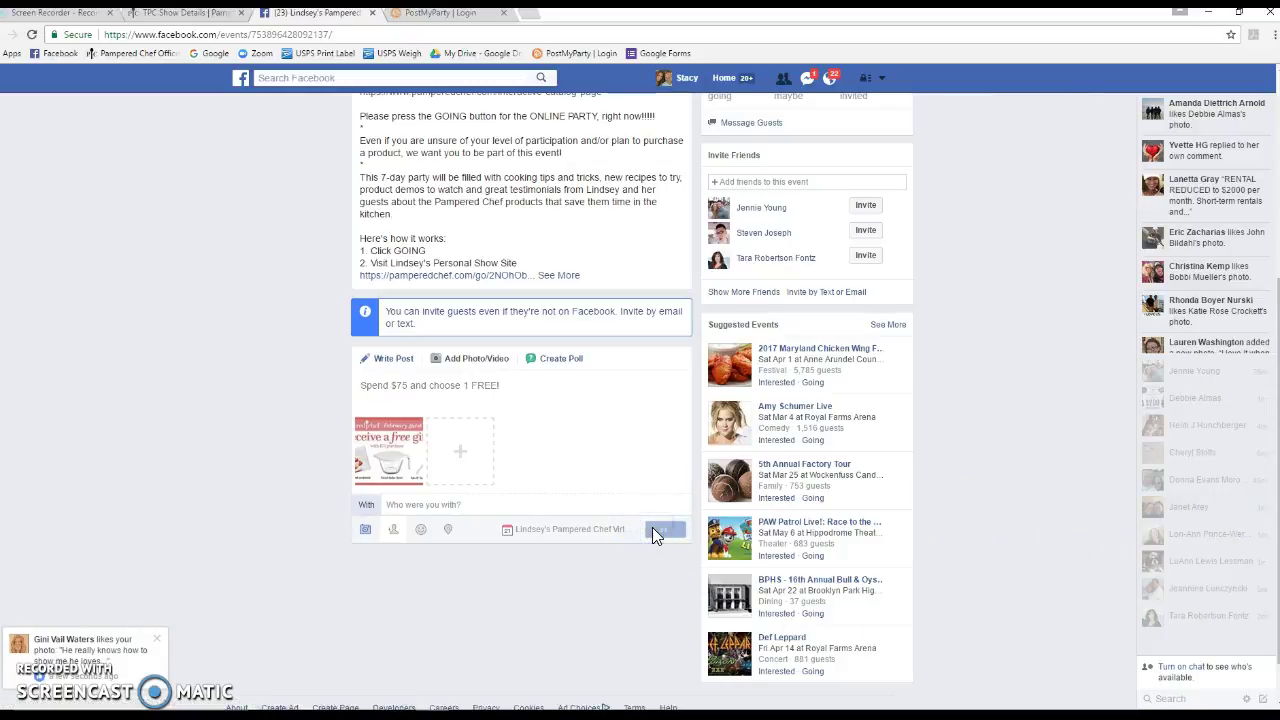
Pin the new banner post to the top of the event
click(157, 638)
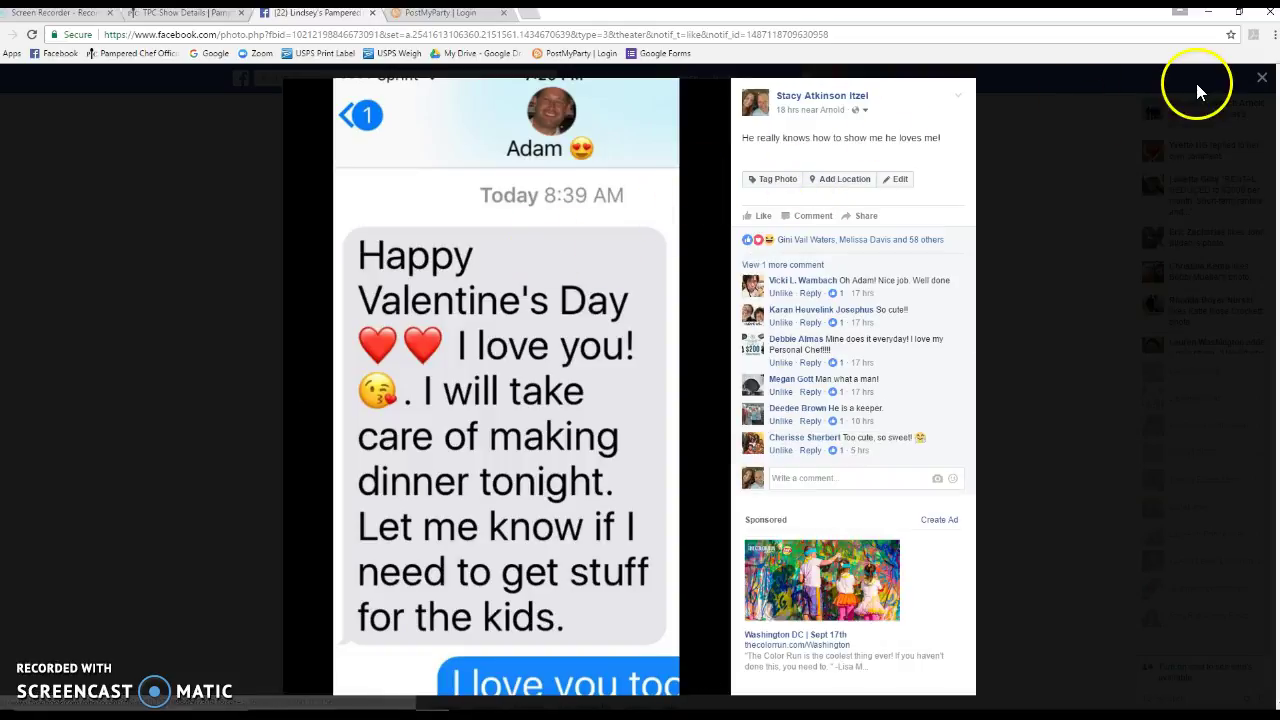
click(1262, 78)
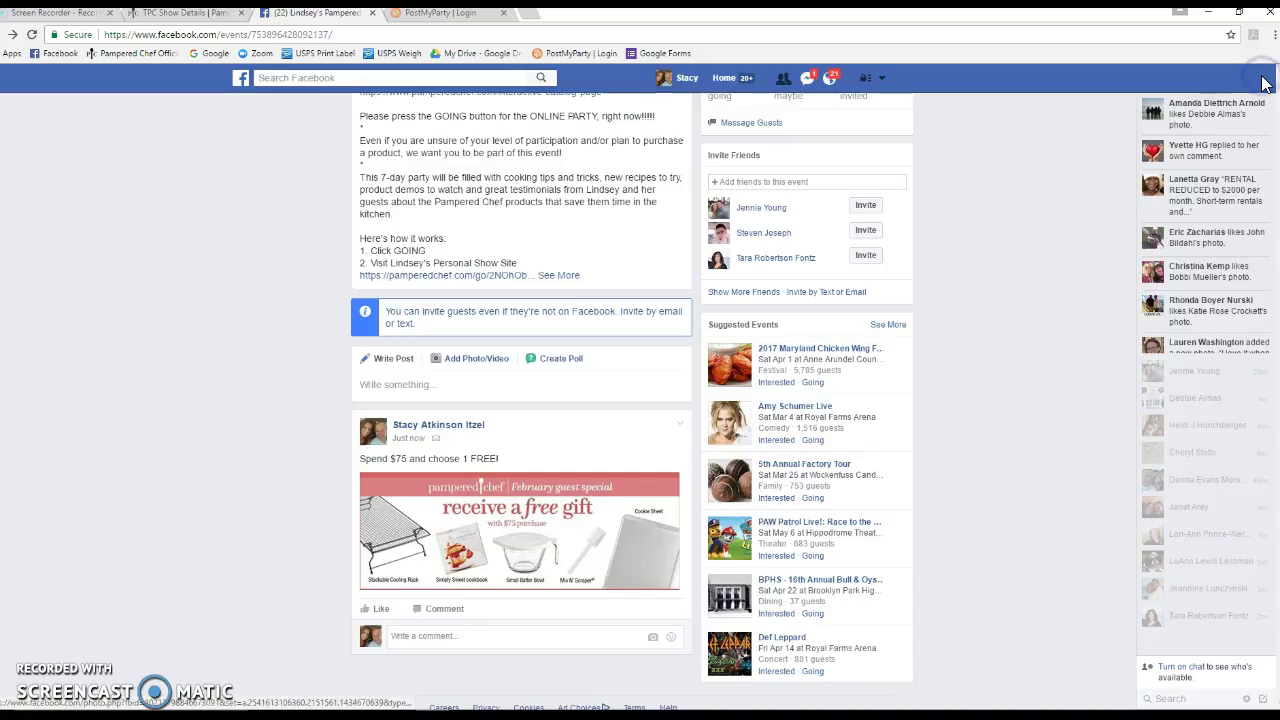
click(679, 423)
click(610, 517)
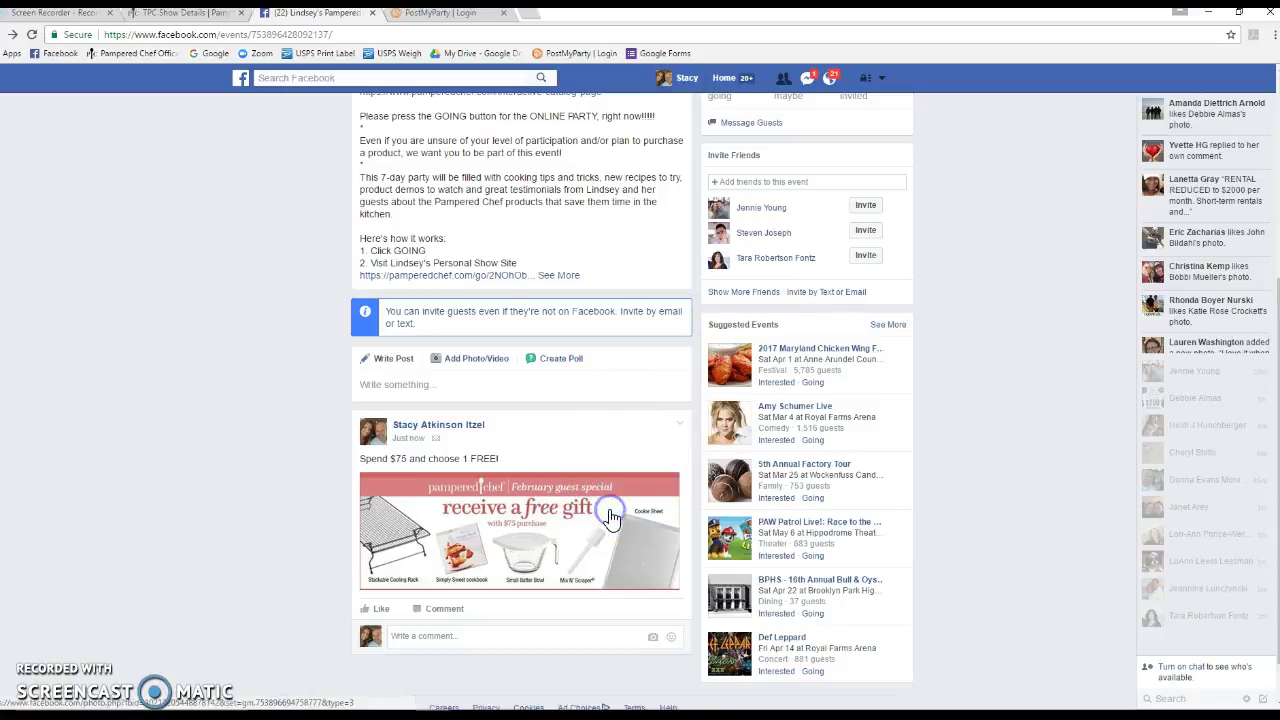
scroll(612, 518, down, 1)
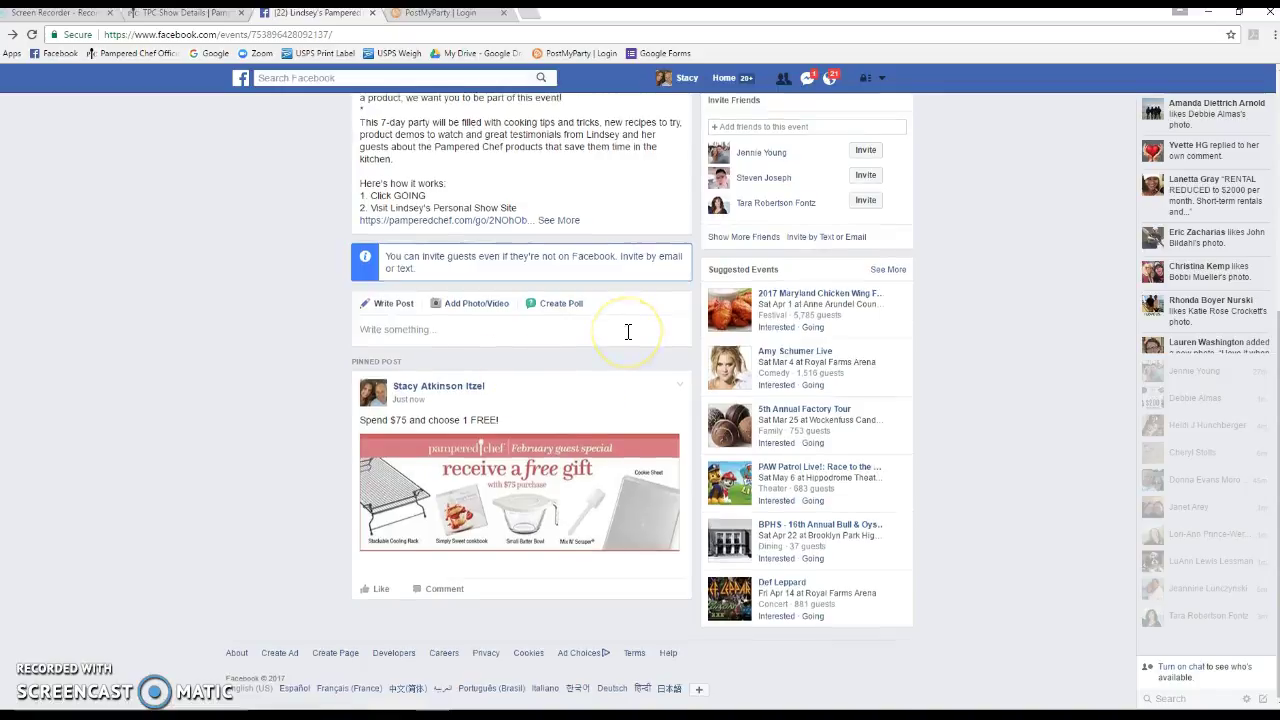
scroll(628, 331, up, 5)
click(866, 195)
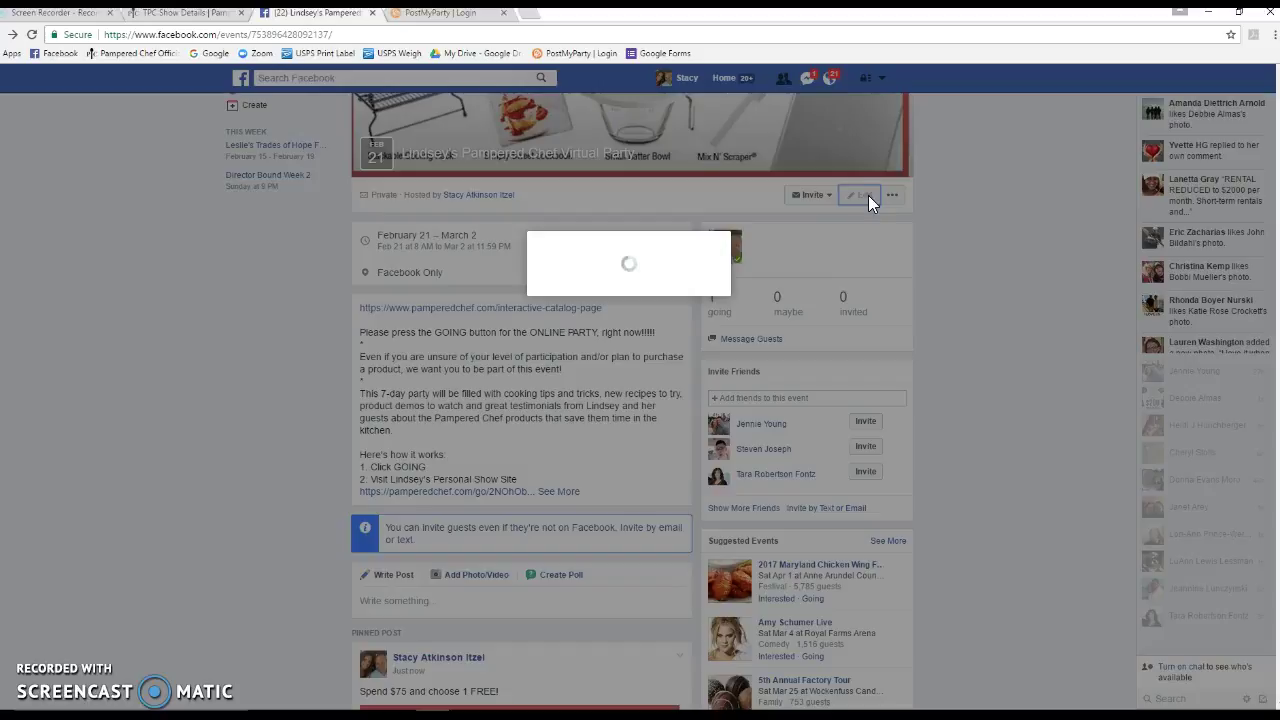
Search for the host's name under Co-hosts, add her, and save the event
click(788, 294)
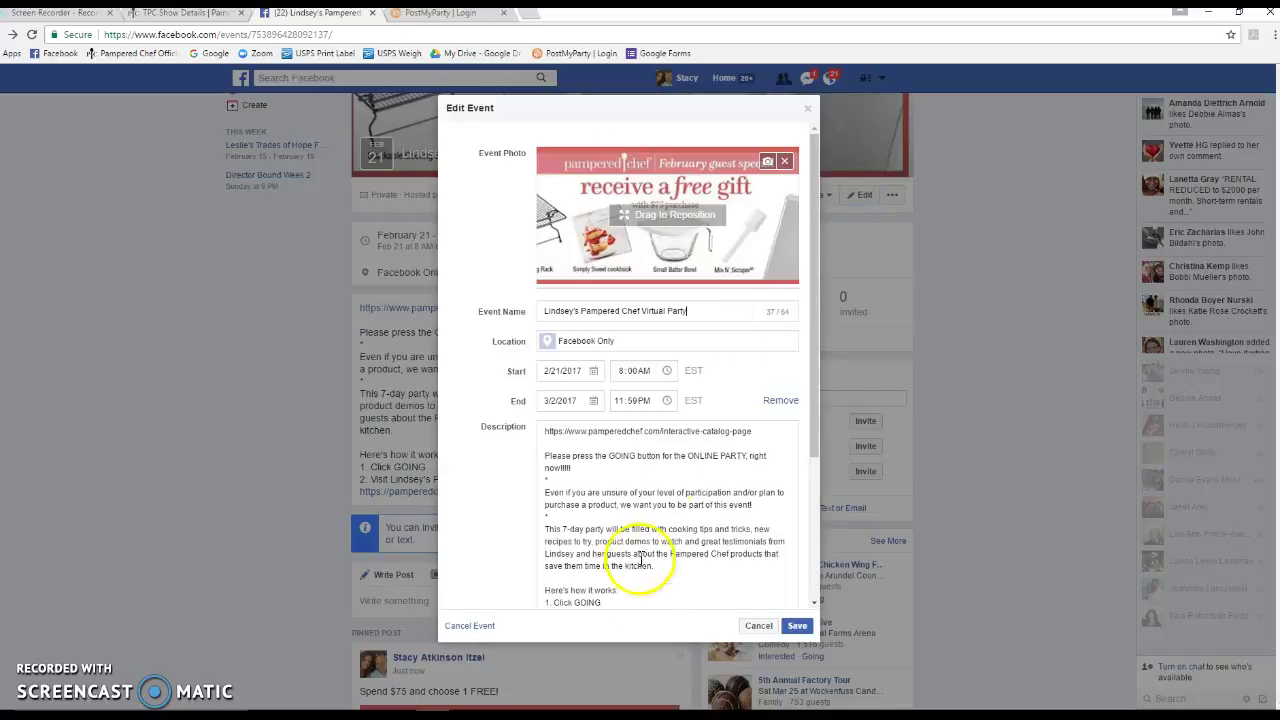
click(813, 461)
drag(813, 461, 806, 575)
click(590, 519)
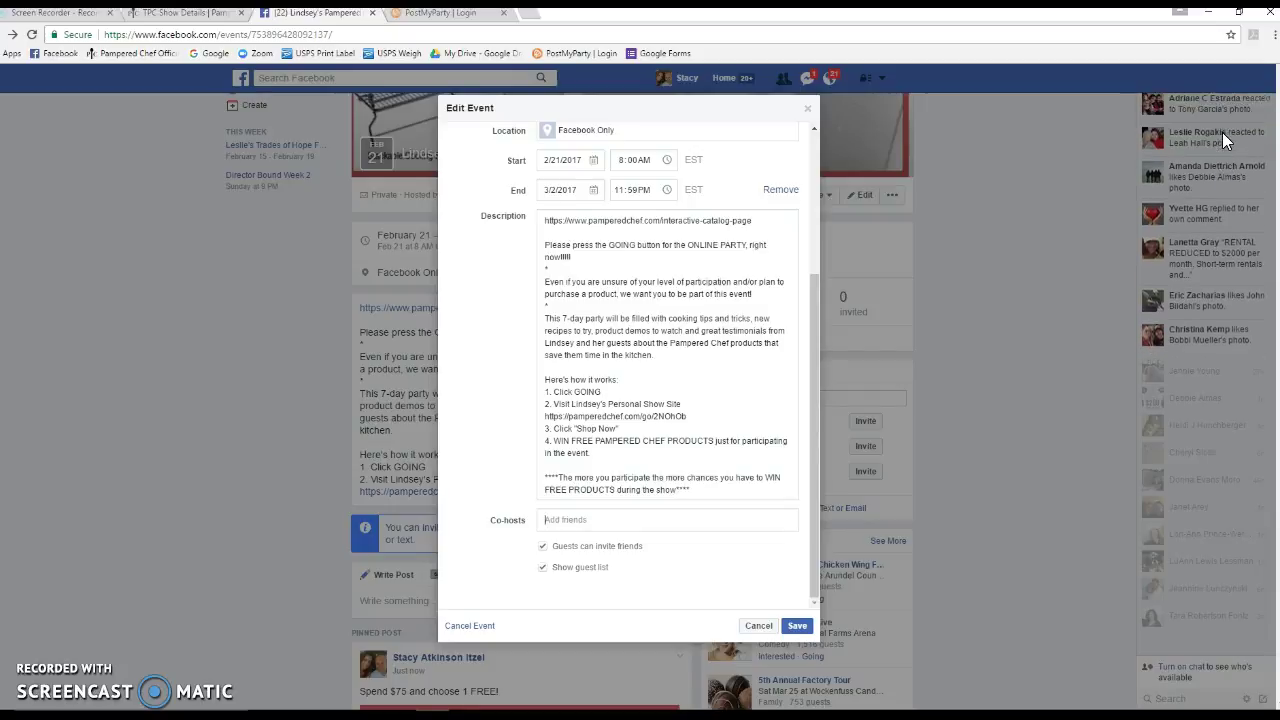
text(linds)
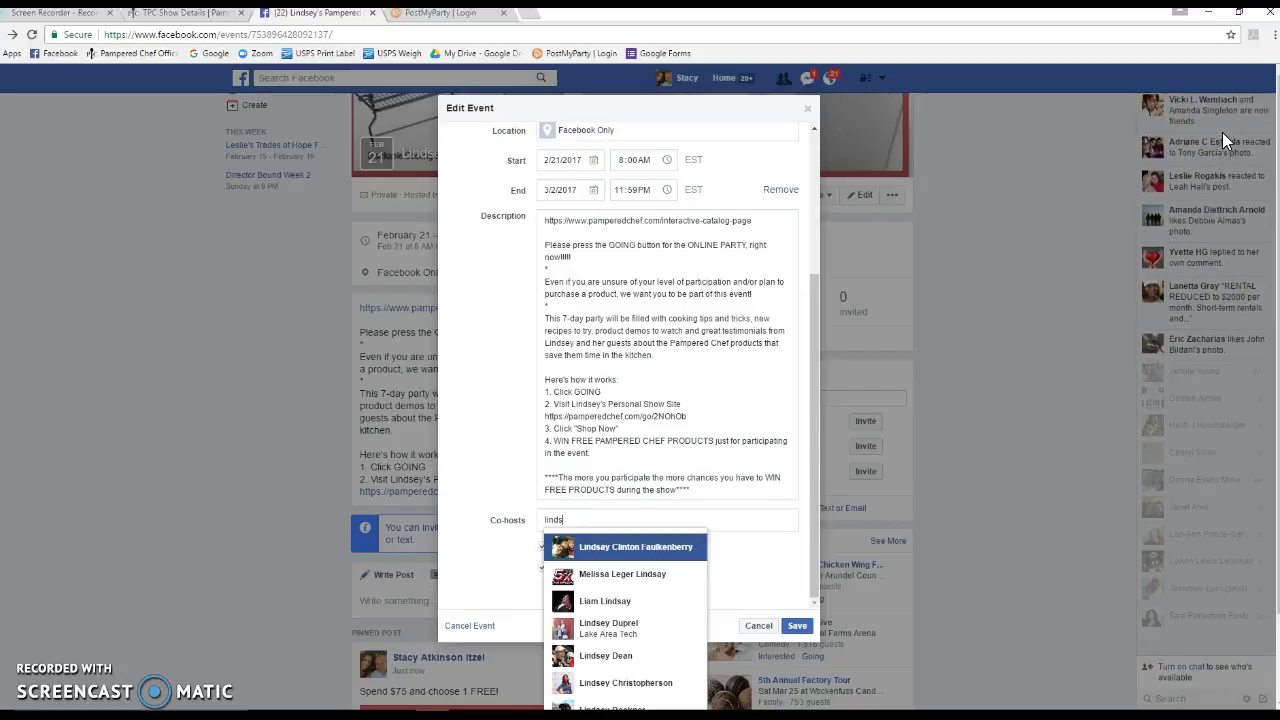
text(ey)
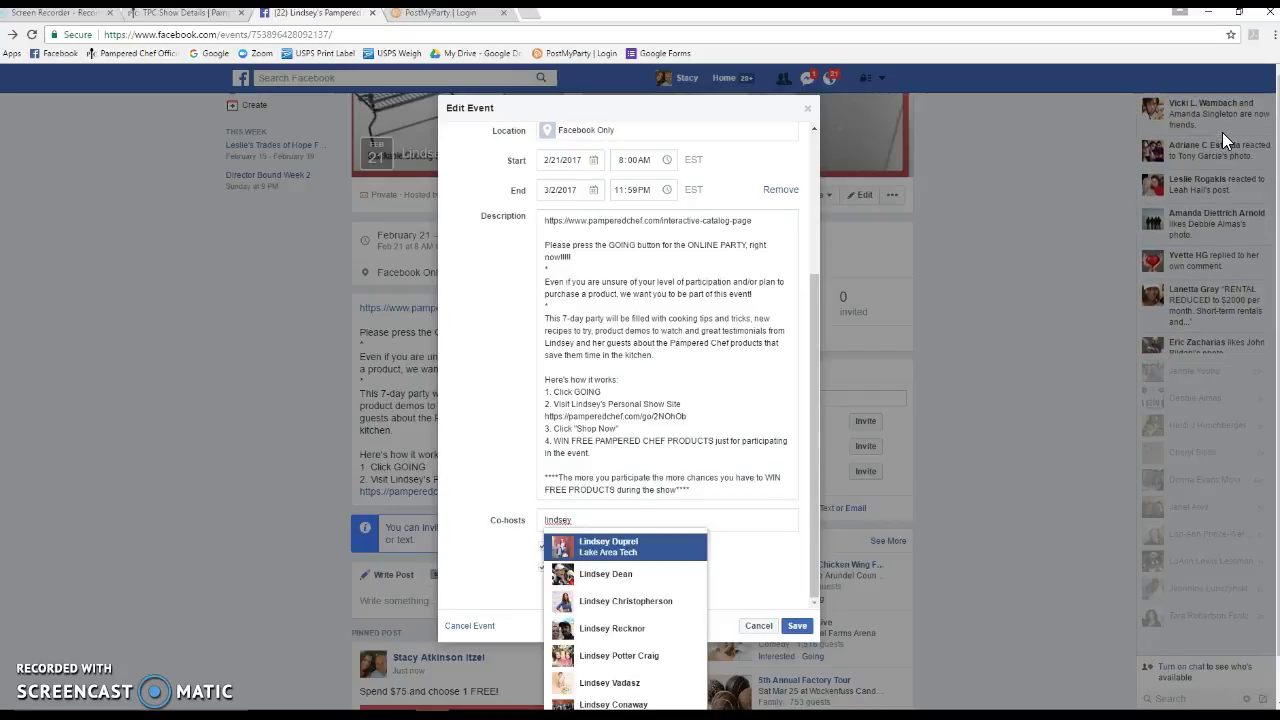
click(610, 576)
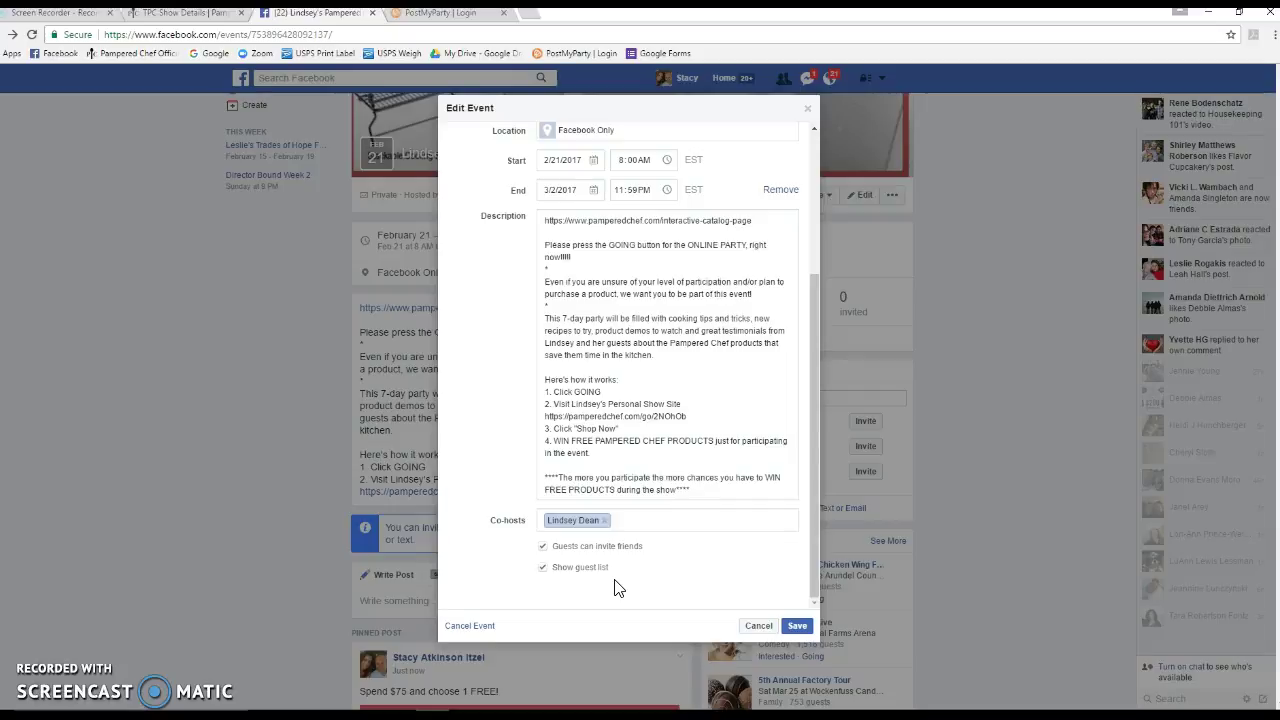
click(797, 625)
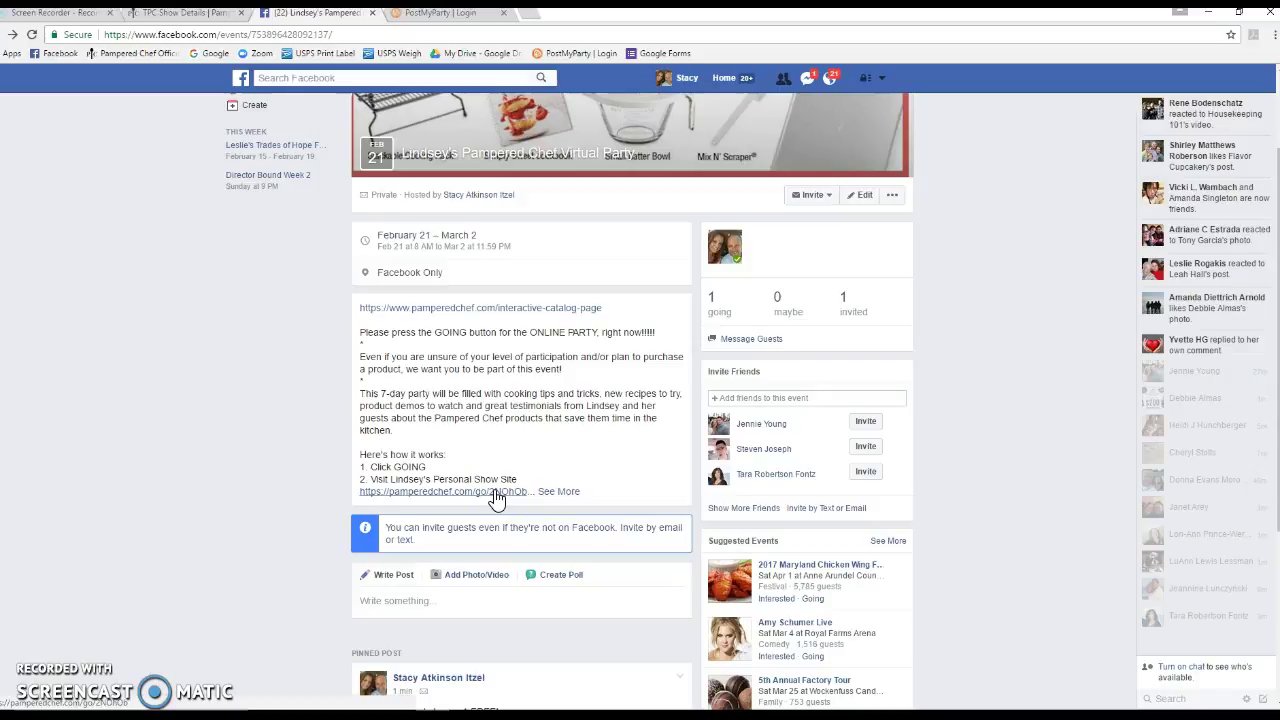
Copy the link address of the pamperedchef.com/go/ show link in the description
right_click(497, 500)
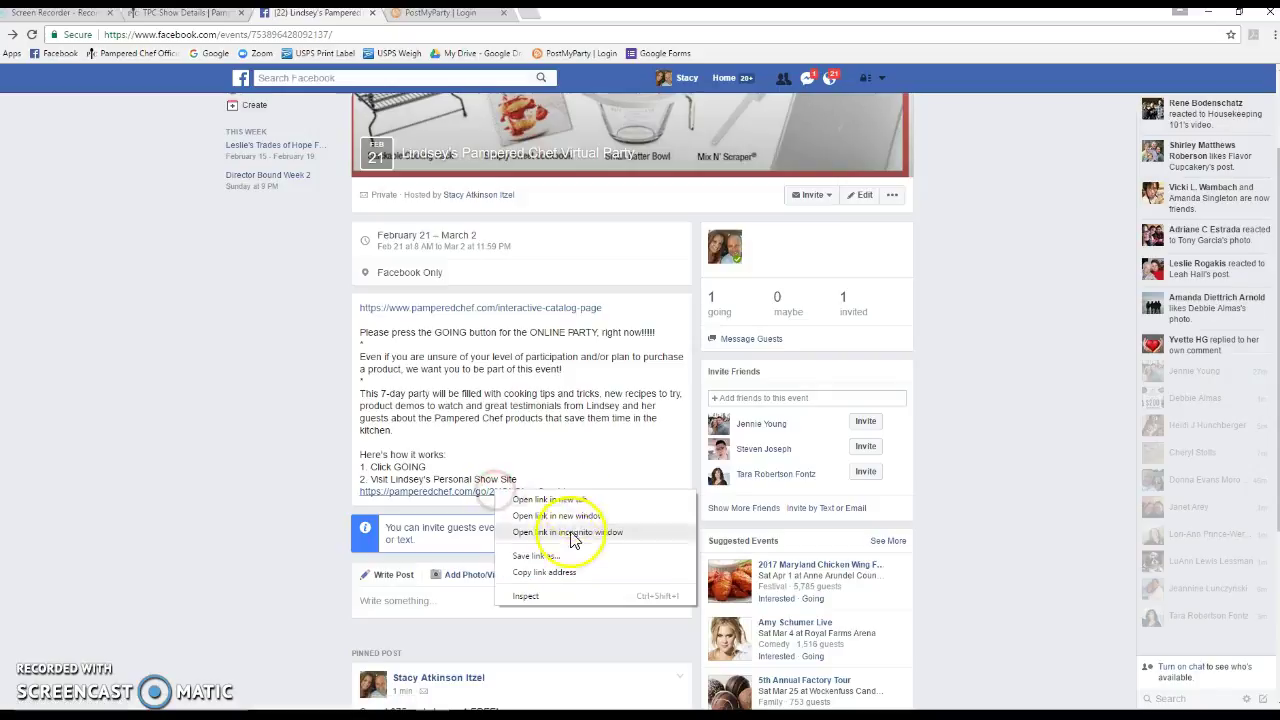
click(560, 575)
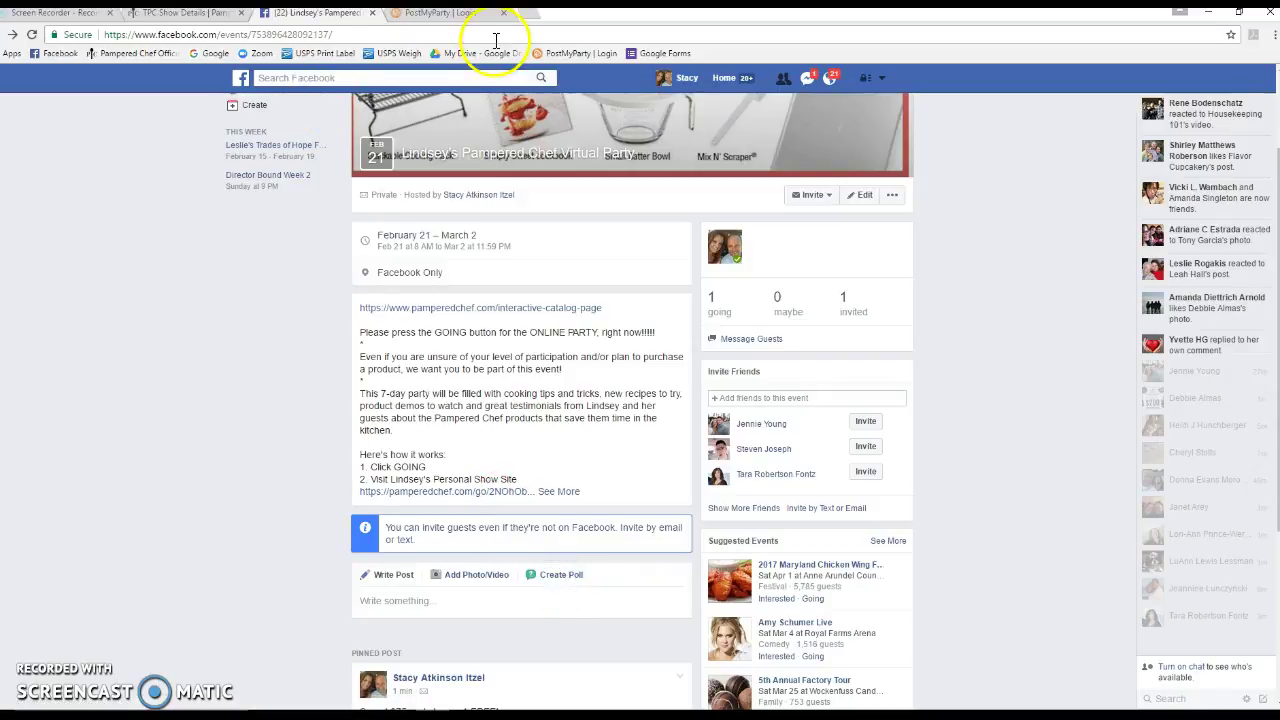
Sign in to PostMyParty and browse the Templates list of saved party templates
click(455, 14)
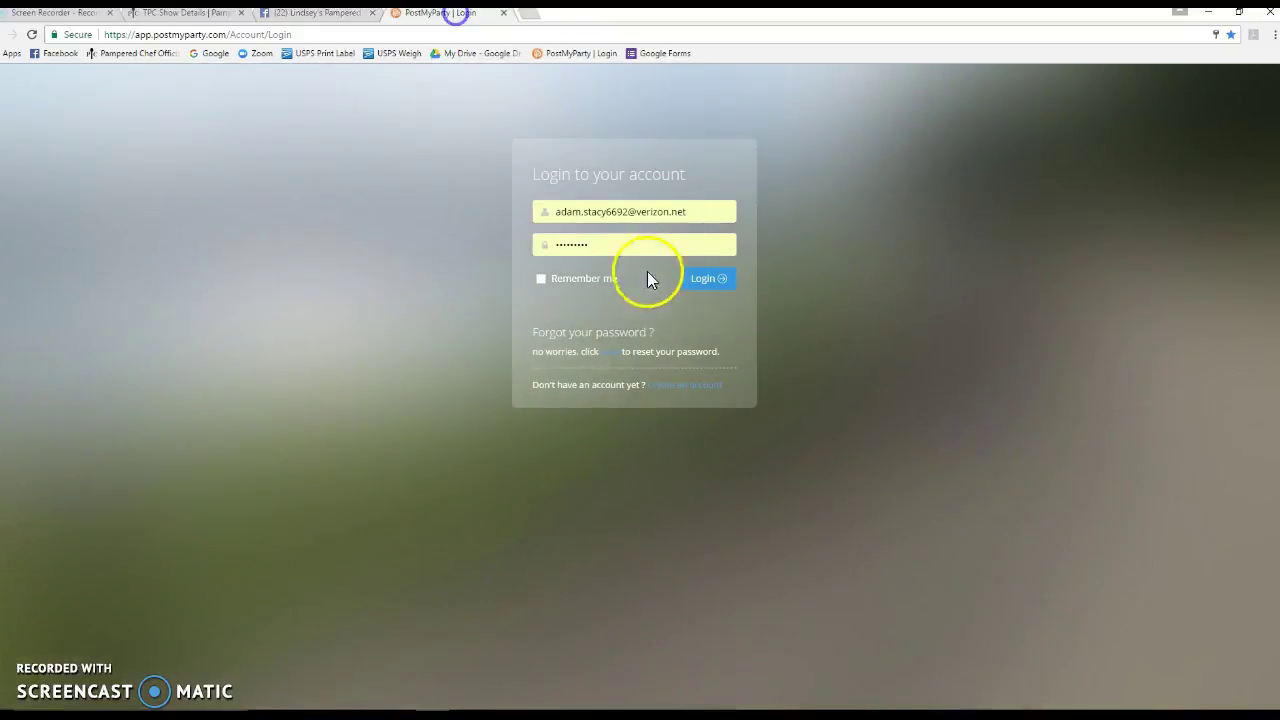
click(699, 279)
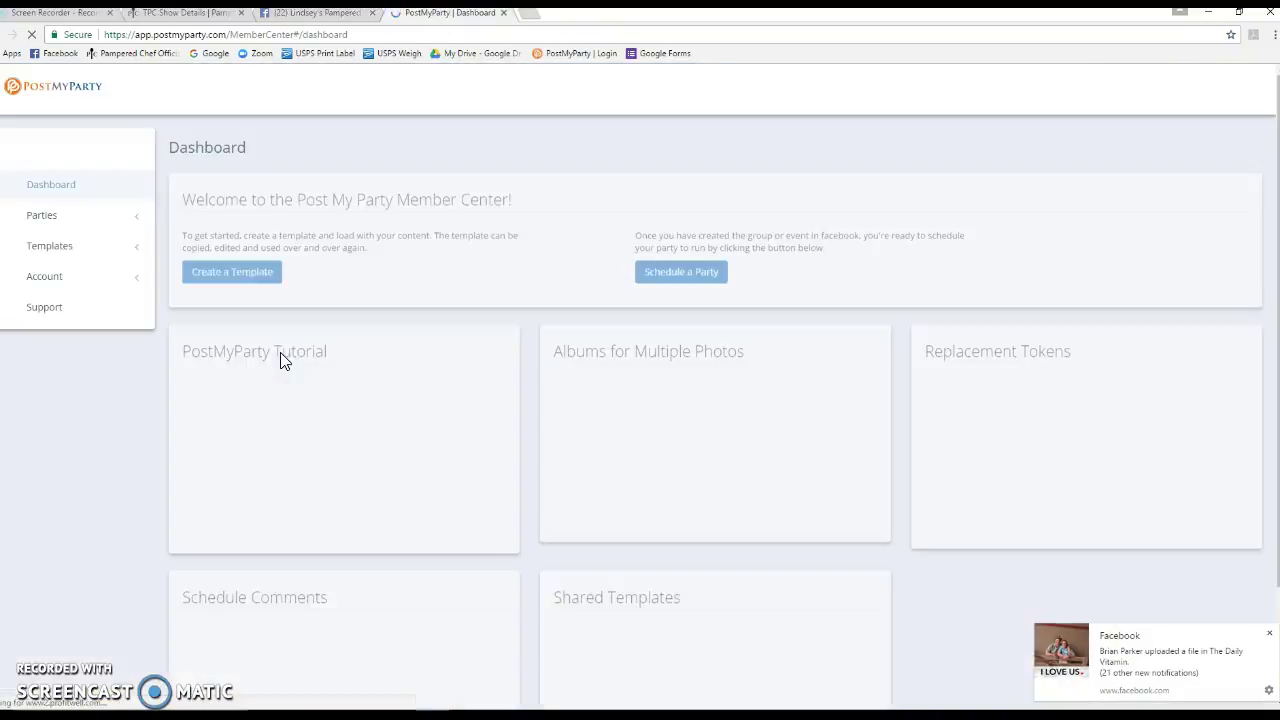
click(32, 246)
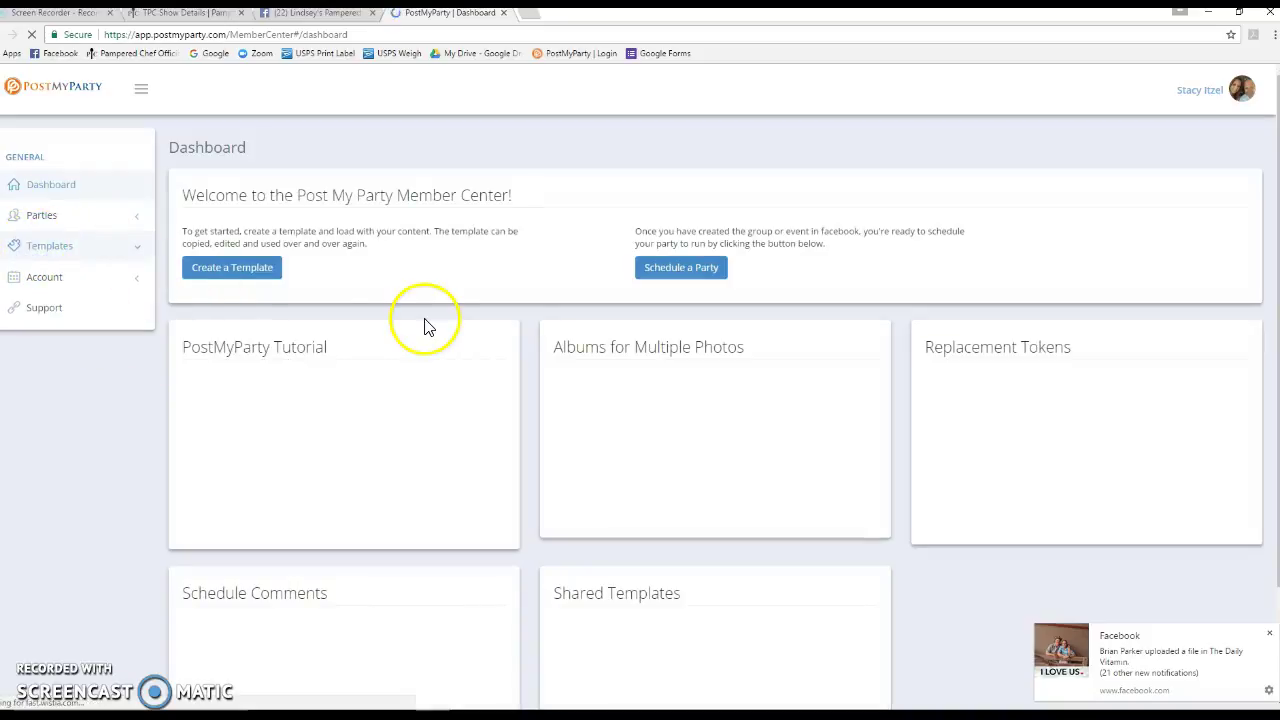
click(36, 279)
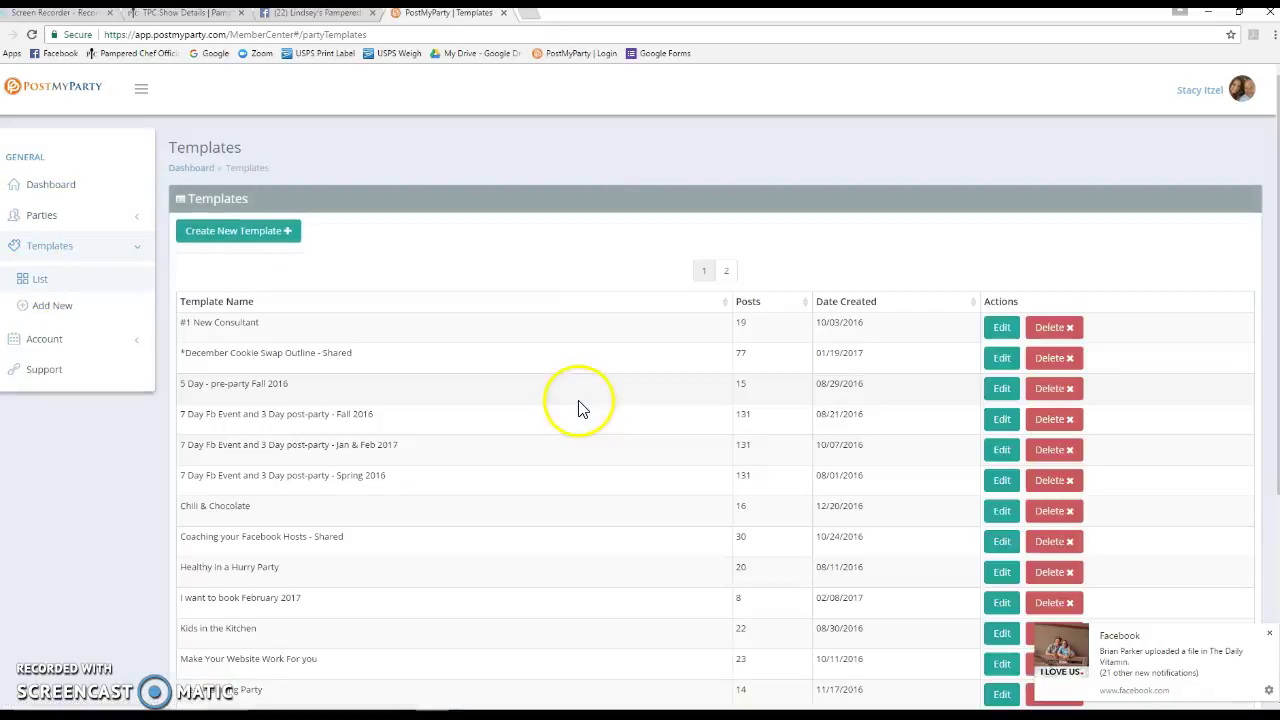
scroll(580, 408, down, 3)
scroll(580, 408, up, 1)
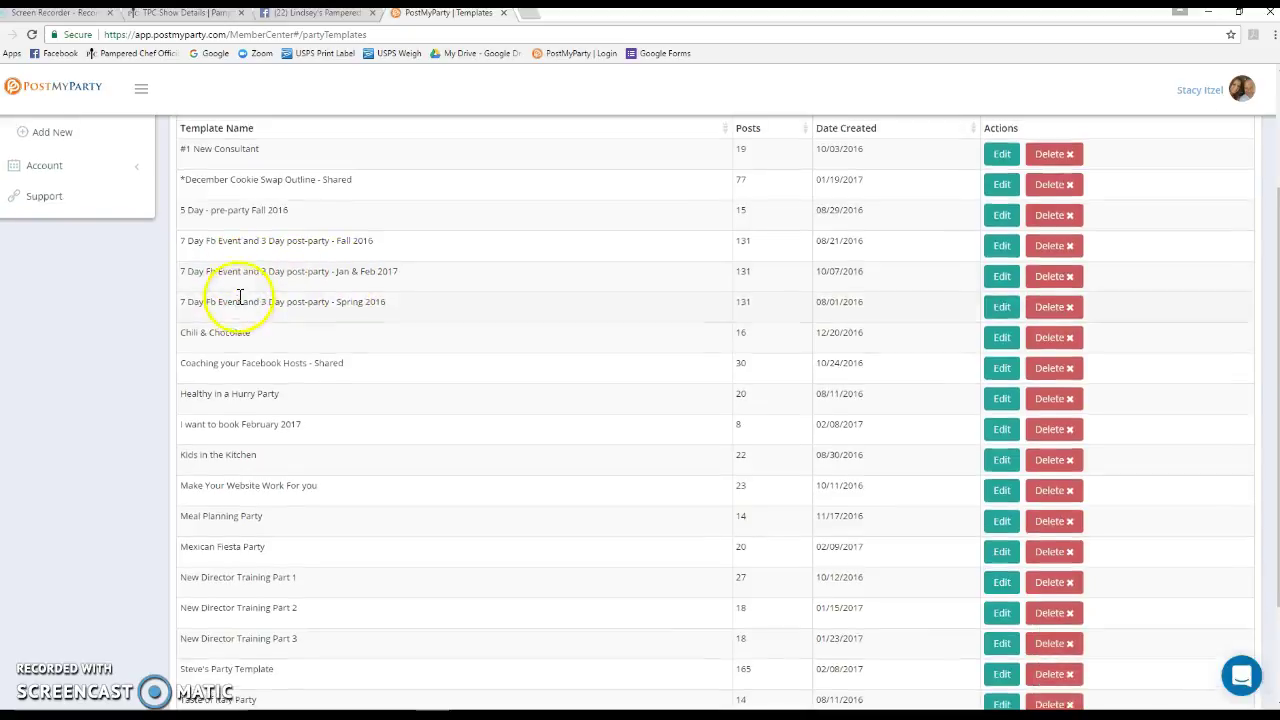
scroll(285, 330, up, 2)
scroll(289, 390, down, 3)
scroll(296, 373, up, 3)
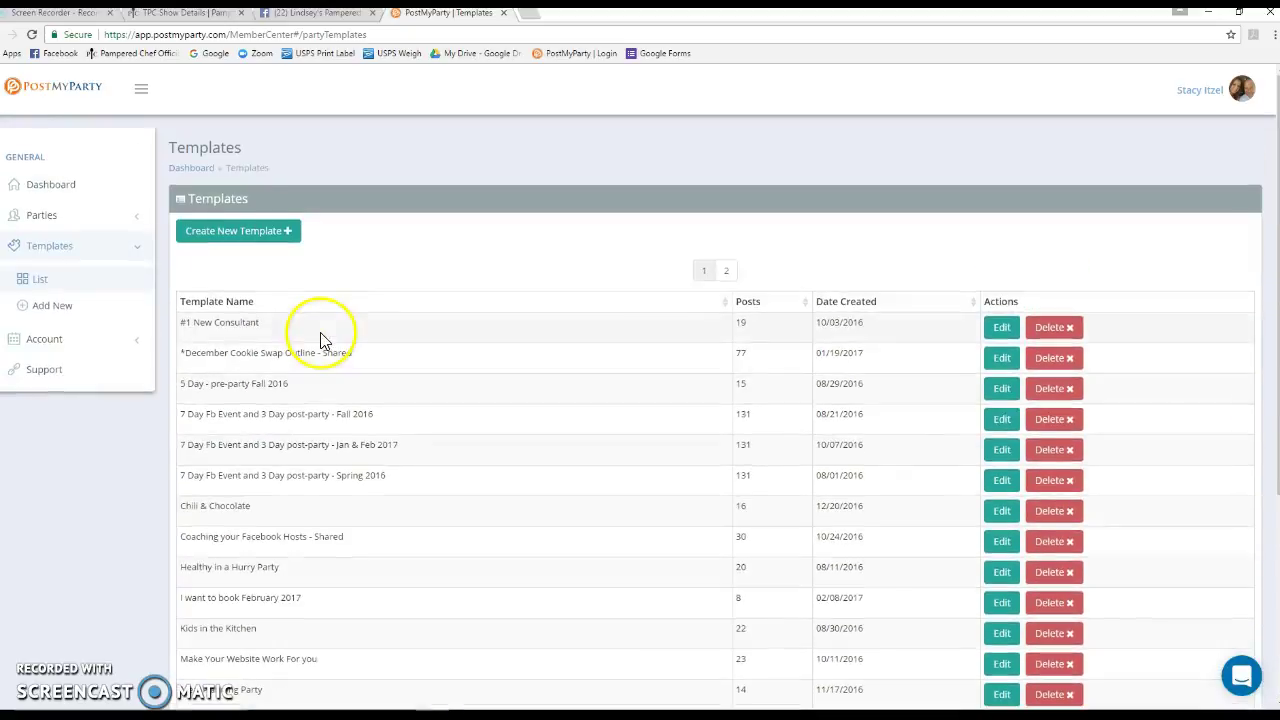
Start a new party copied from the '5 Day - pre-party Fall 2016' template
click(47, 218)
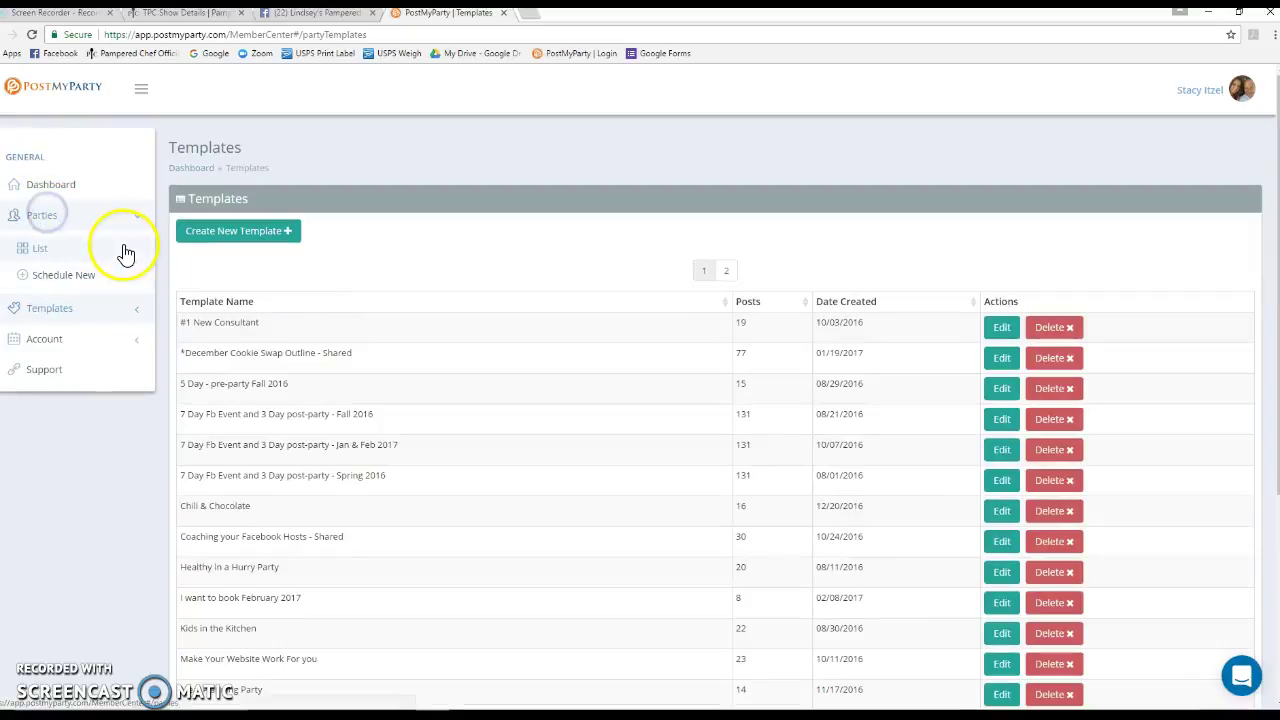
click(43, 276)
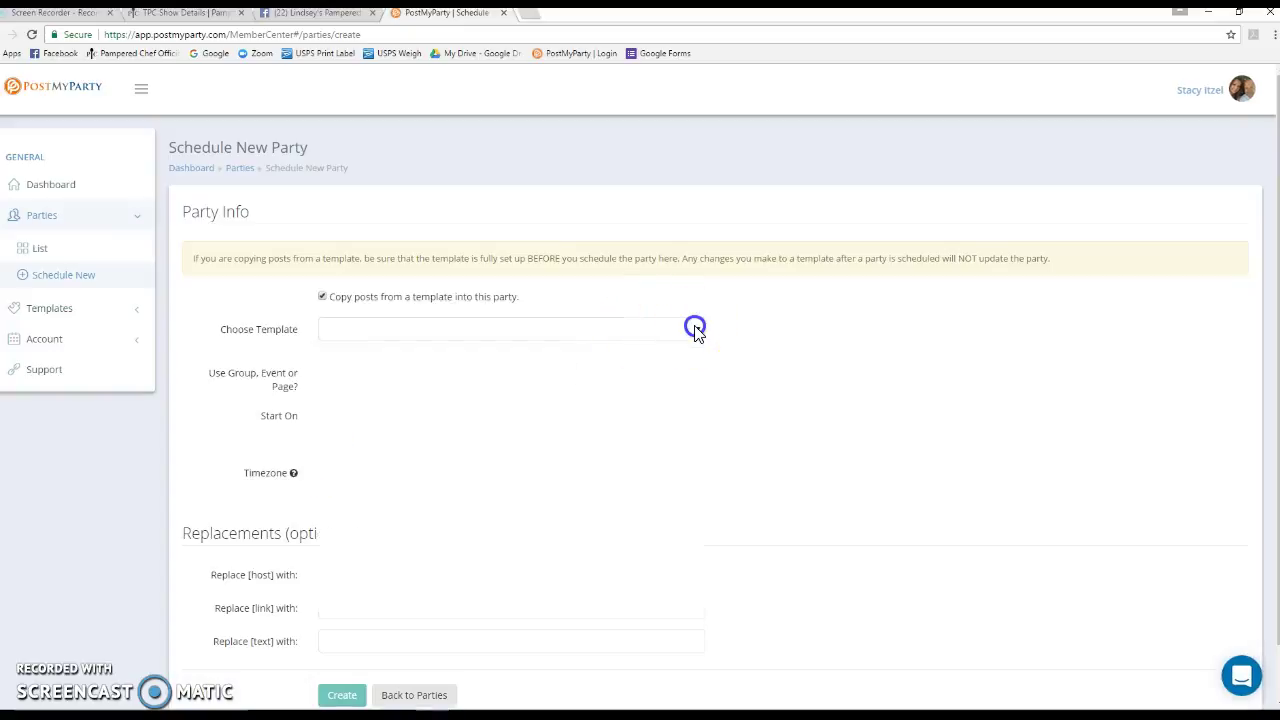
click(695, 330)
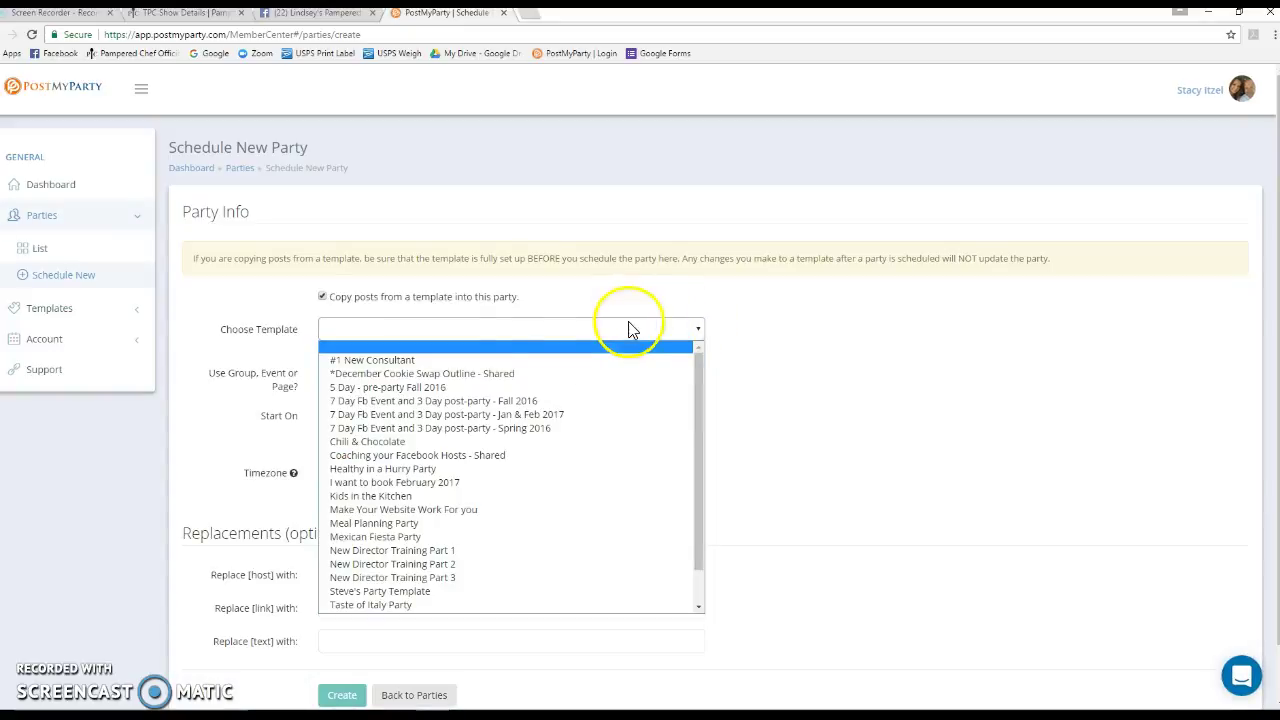
click(418, 393)
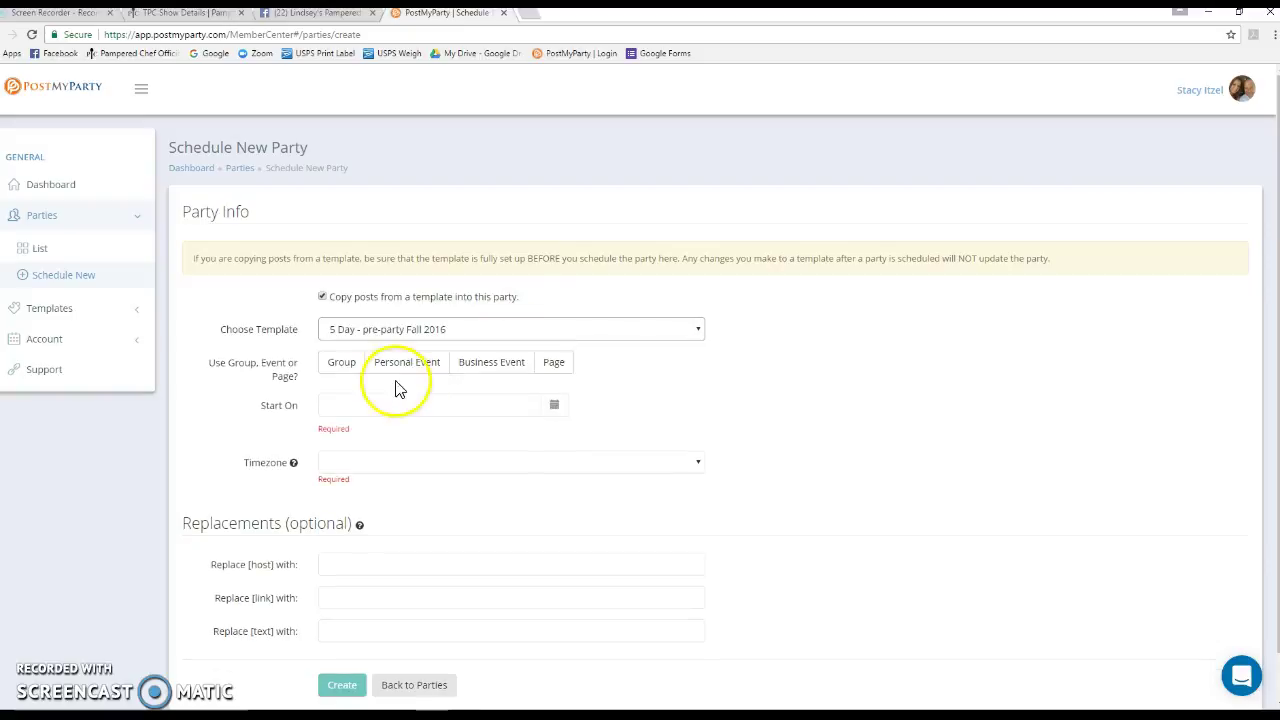
Post it to the host's Pampered Chef Virtual Party personal event dated 02/21/2017
click(418, 370)
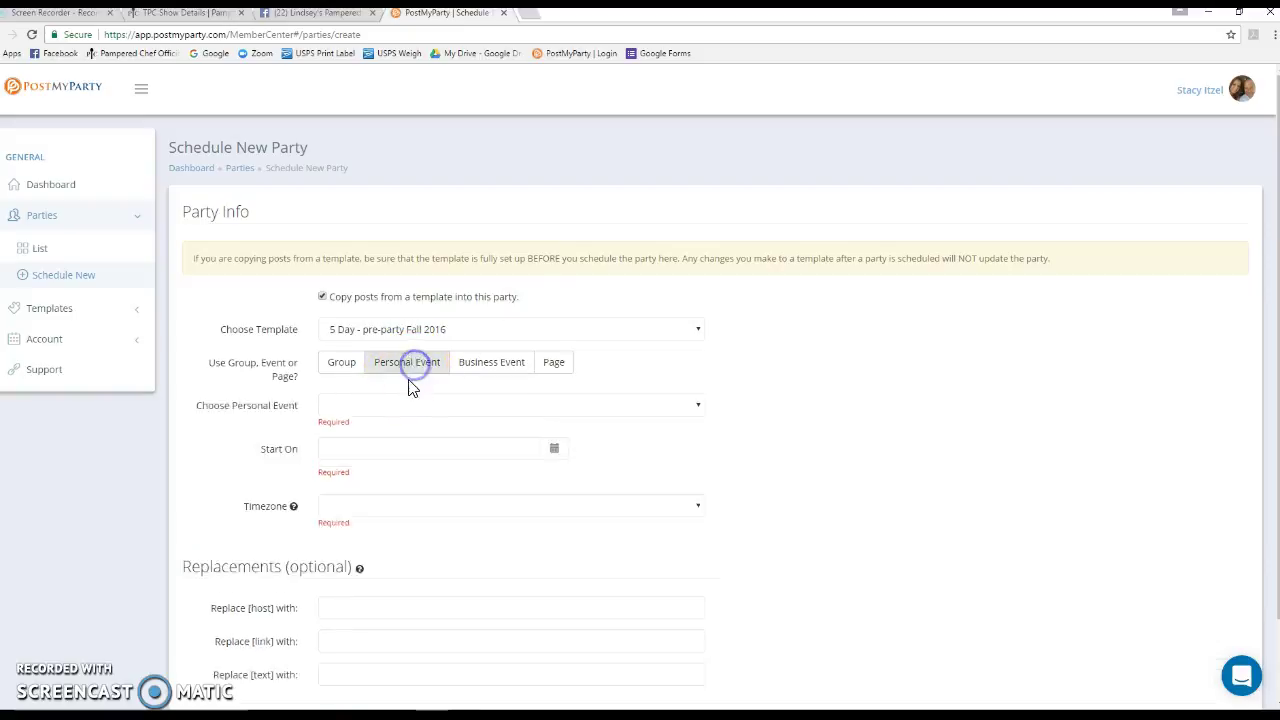
click(698, 408)
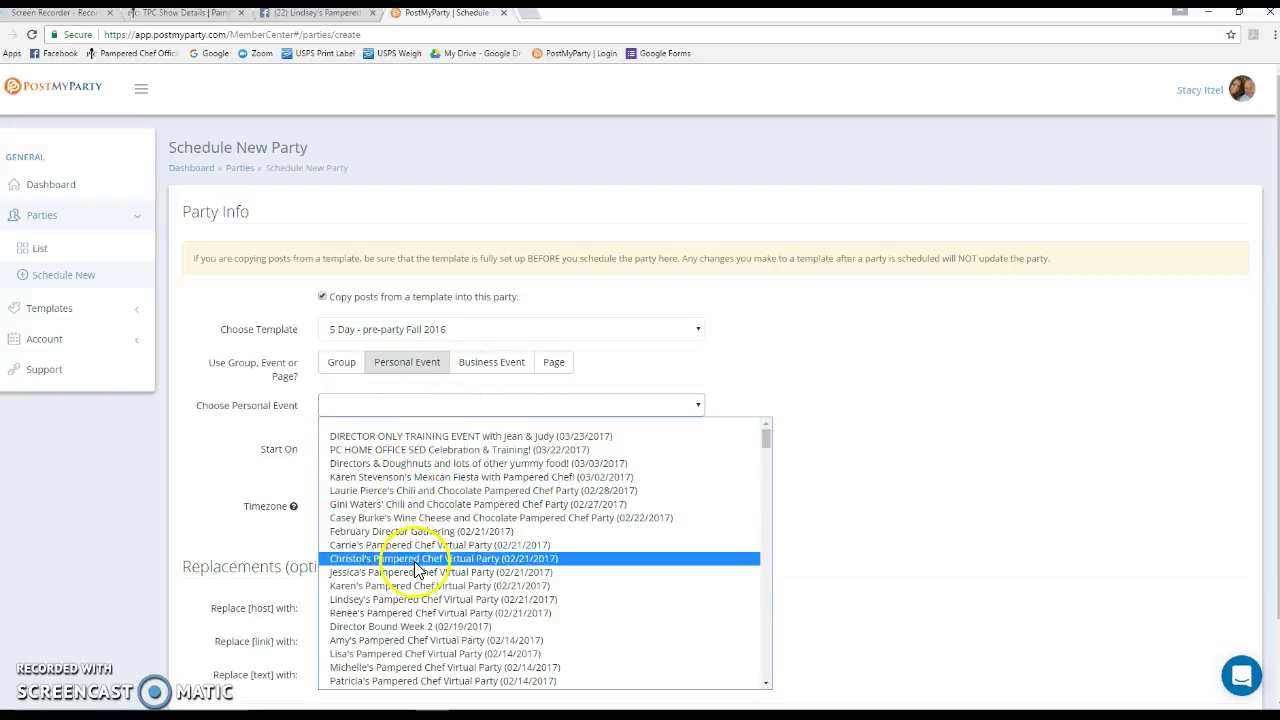
click(404, 599)
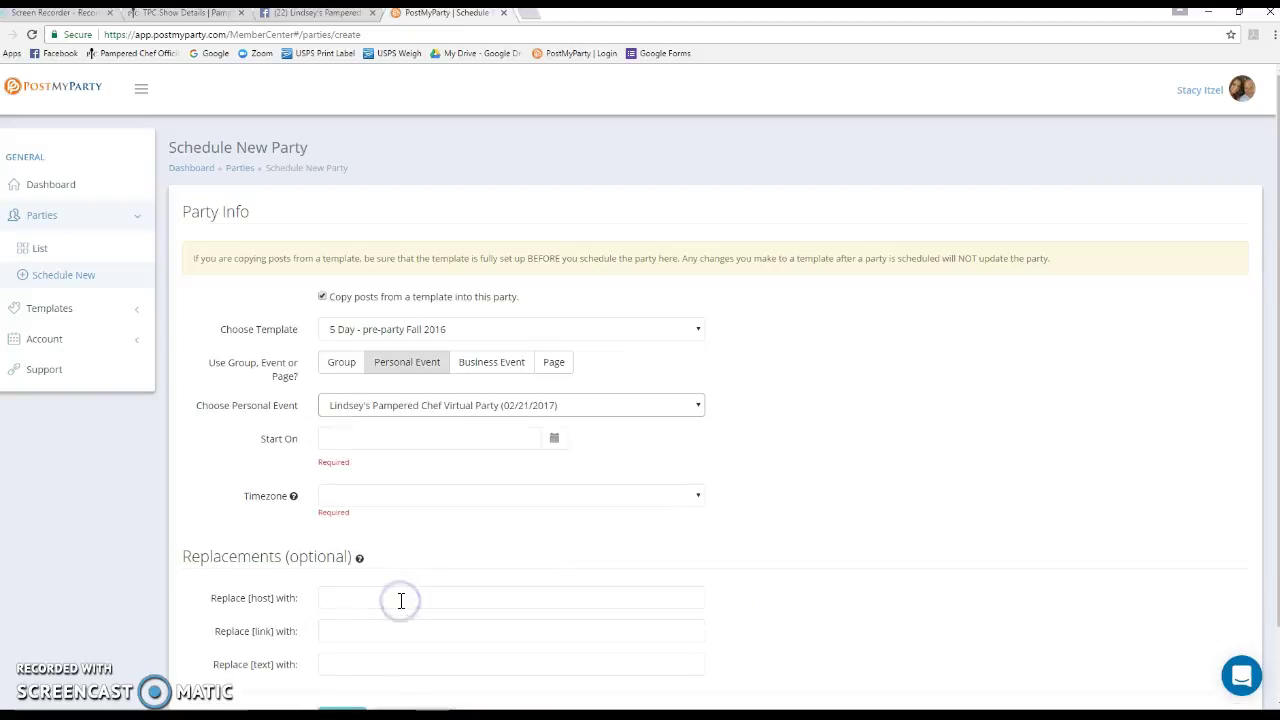
click(557, 440)
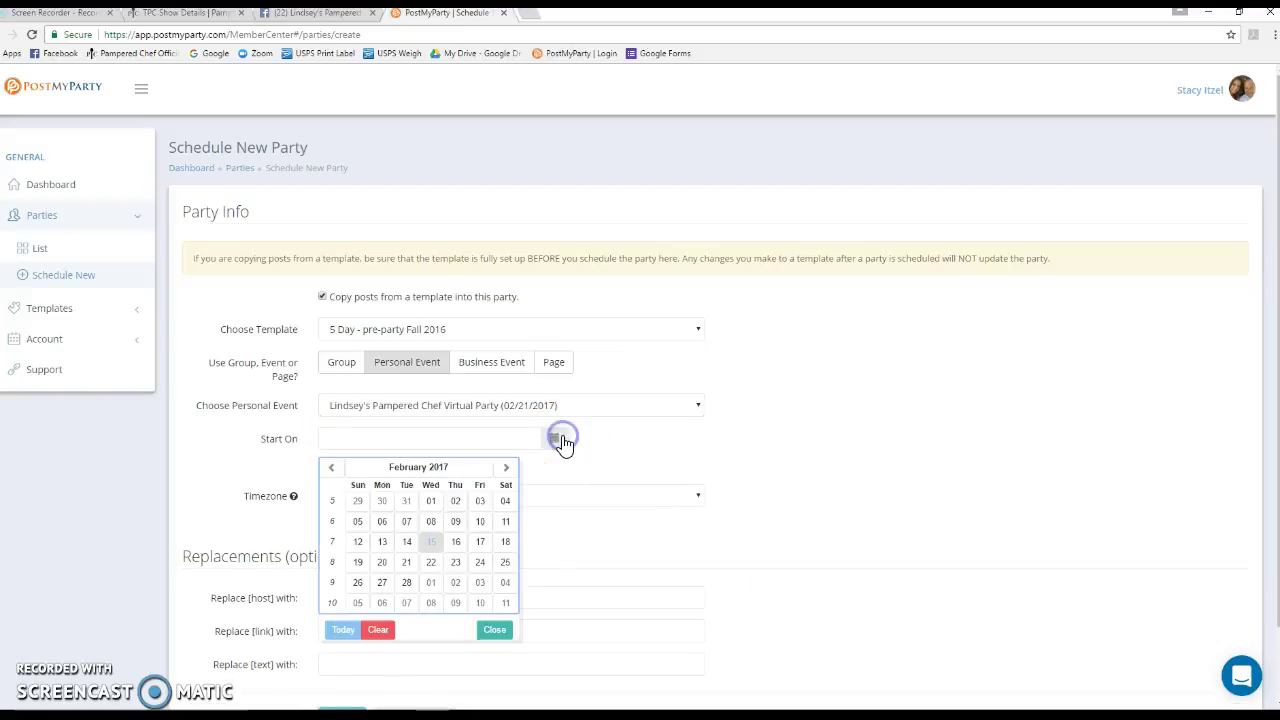
Set the start date to 02/16/2017 in (UTC-05:00) Eastern Time
click(456, 544)
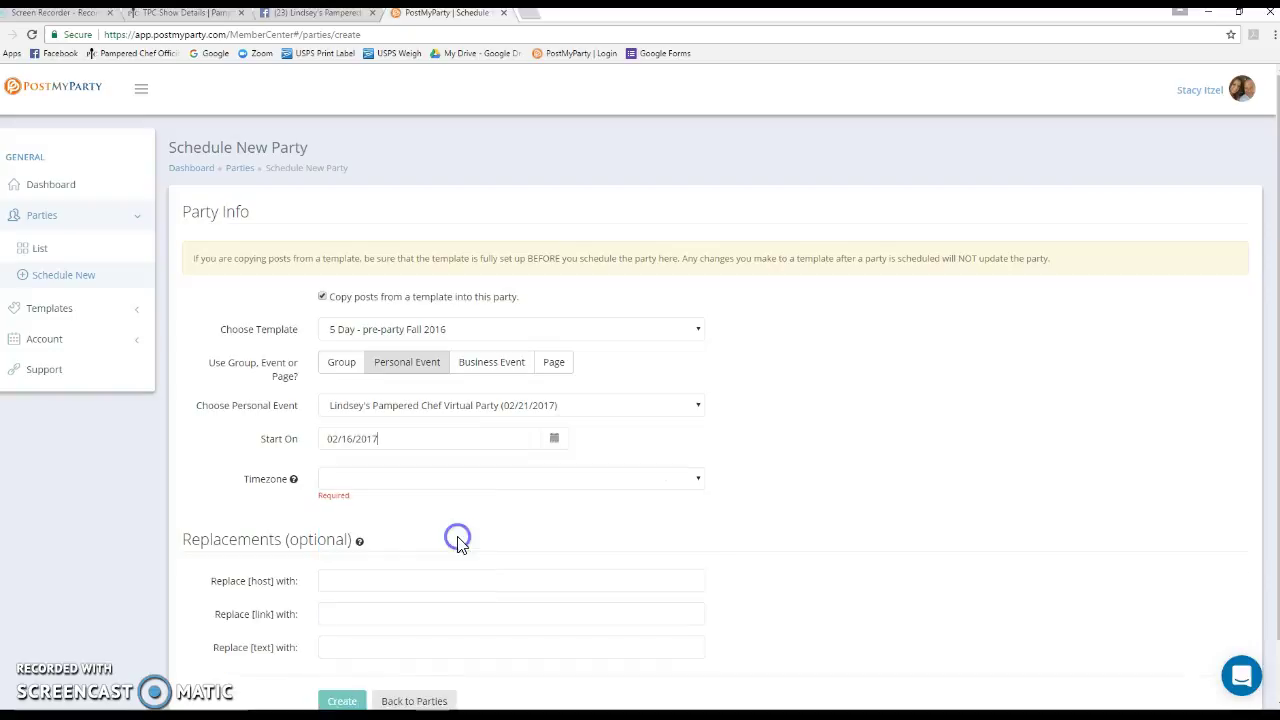
click(660, 480)
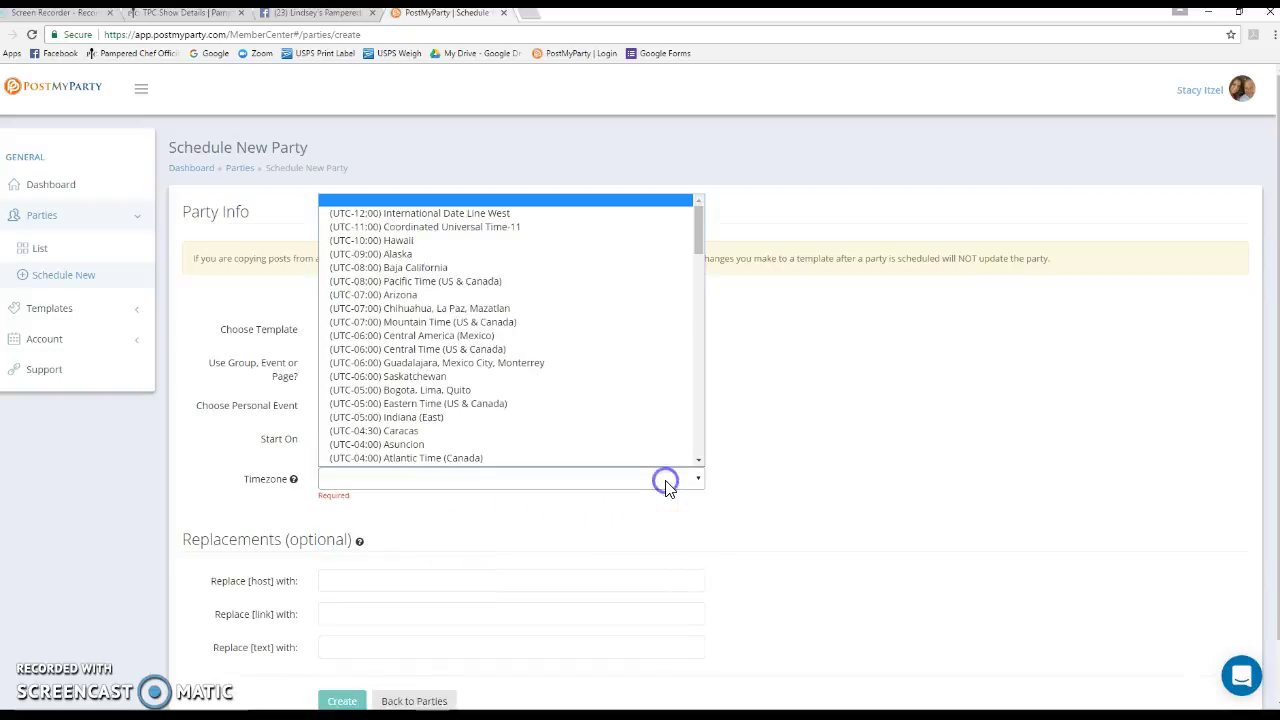
click(622, 391)
Fill the [host] replacement field with the host's name
click(401, 568)
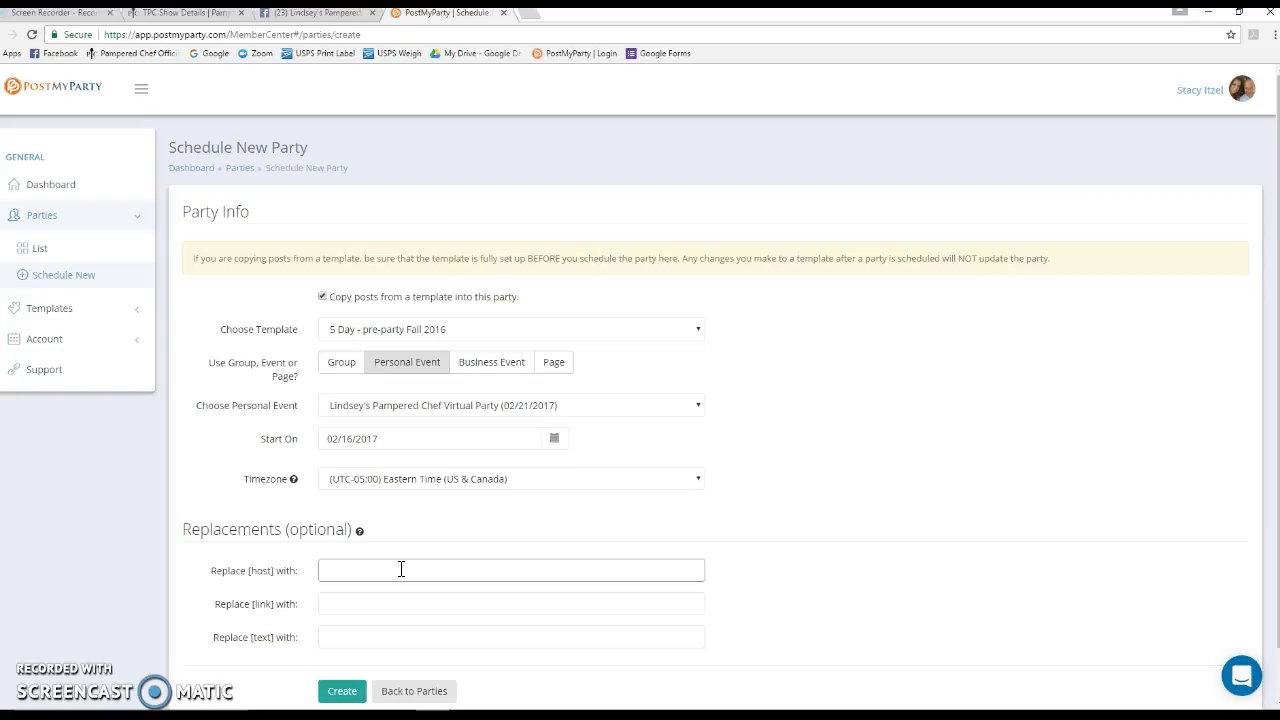
click(470, 566)
click(622, 572)
click(1160, 547)
Paste the pamperedchef.com party link into the [link] replacement field
click(466, 607)
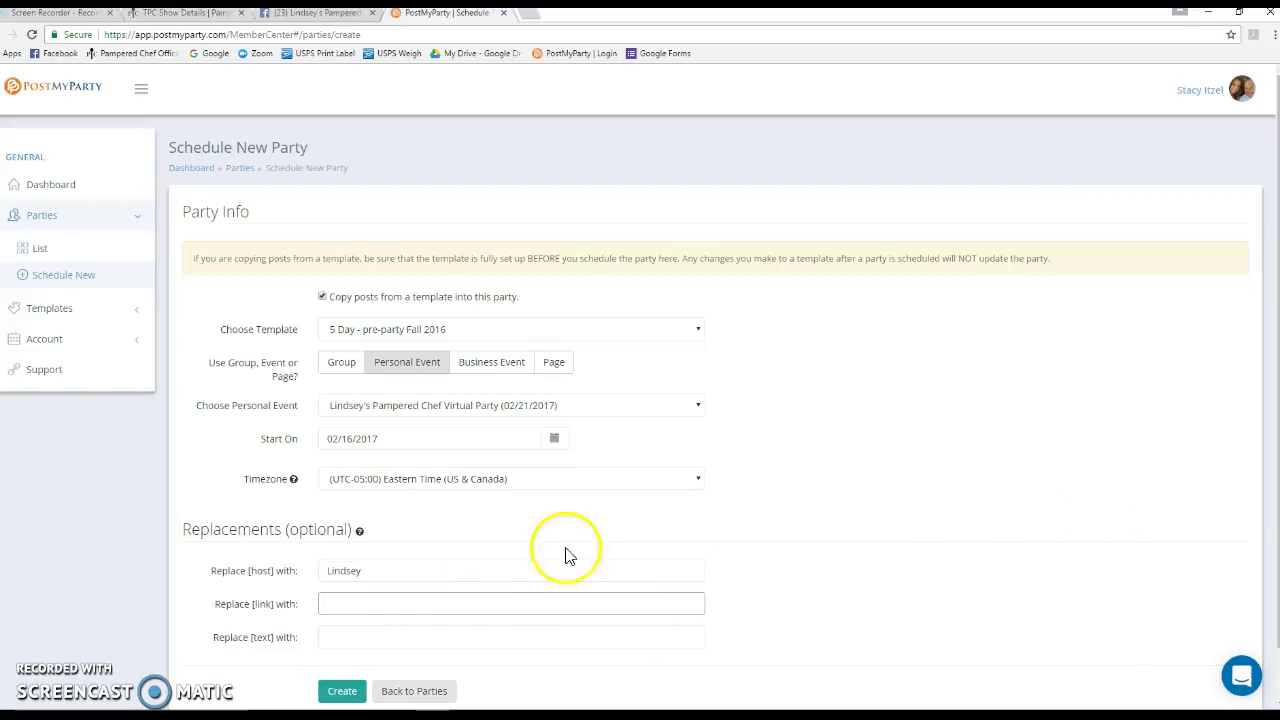
right_click(338, 604)
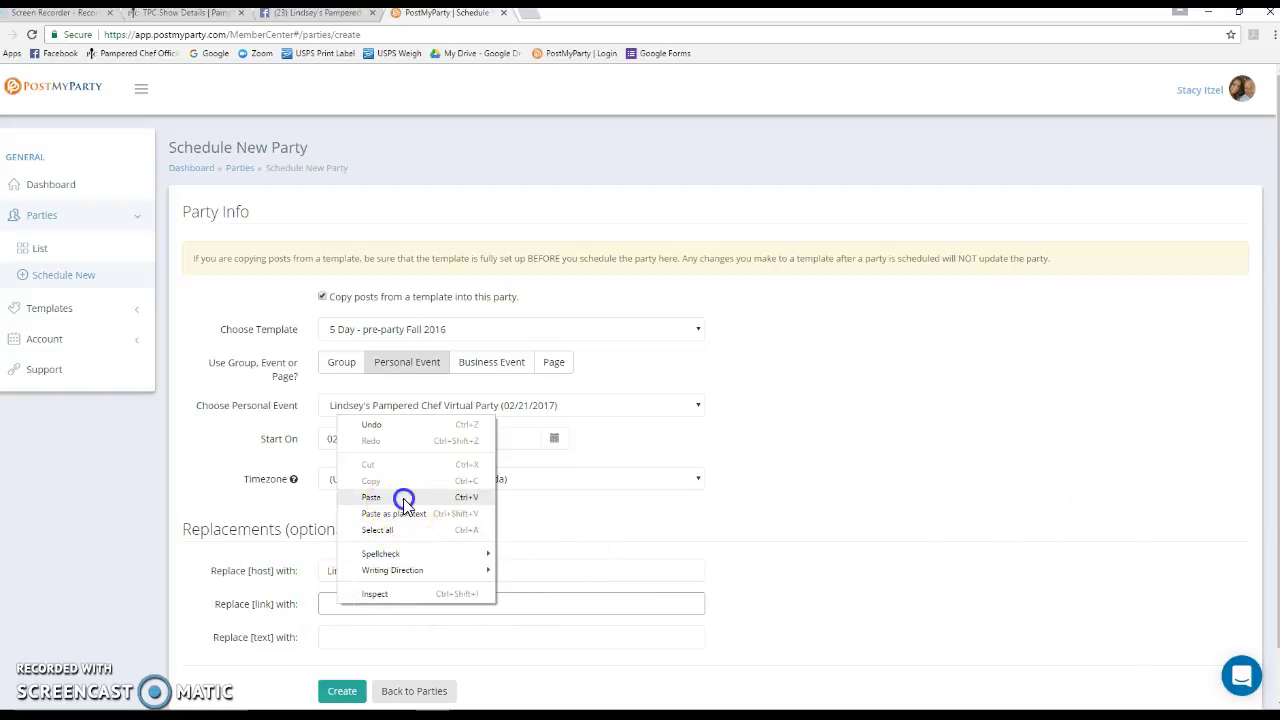
click(400, 497)
scroll(580, 537, down, 1)
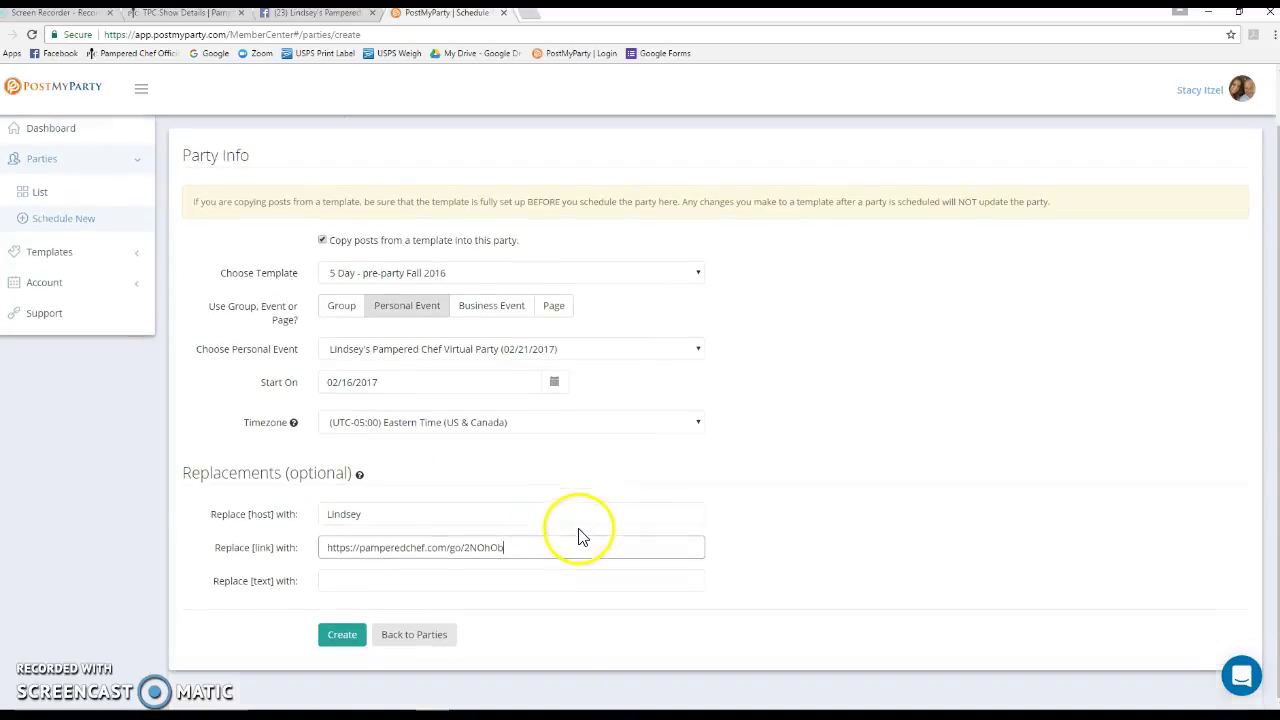
Create the scheduled party
click(344, 641)
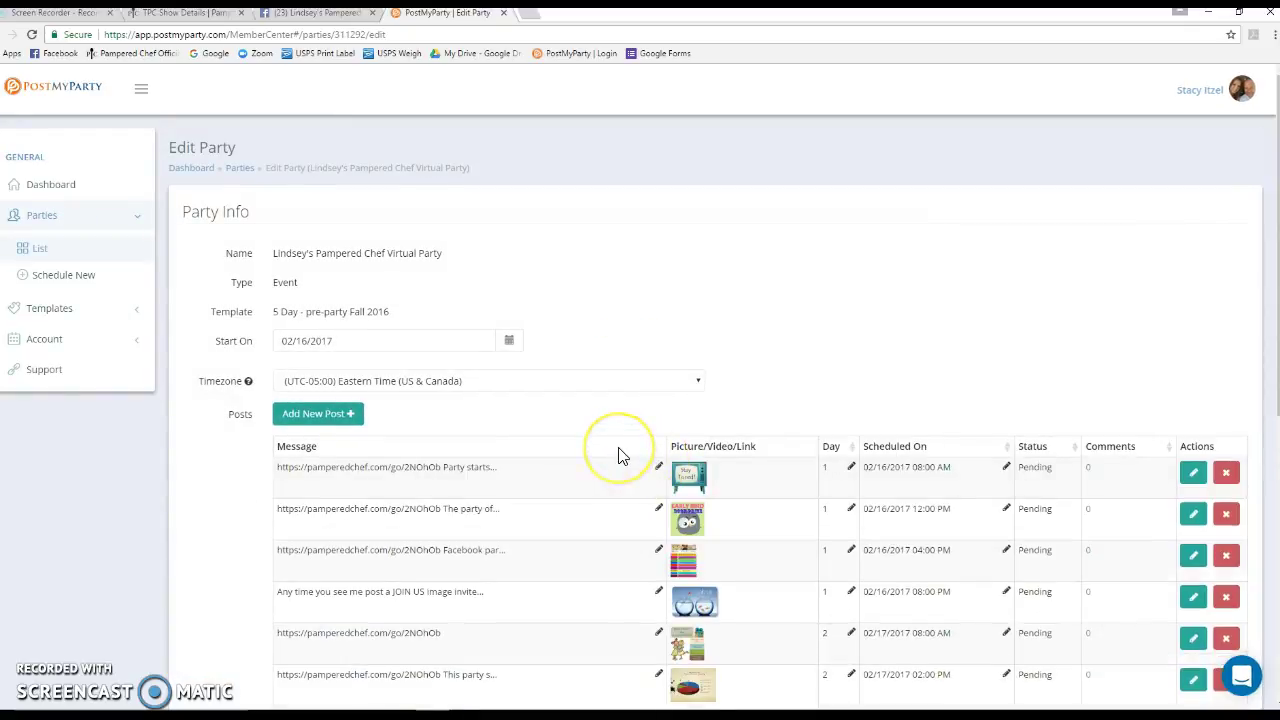
scroll(618, 456, down, 1)
scroll(618, 456, down, 2)
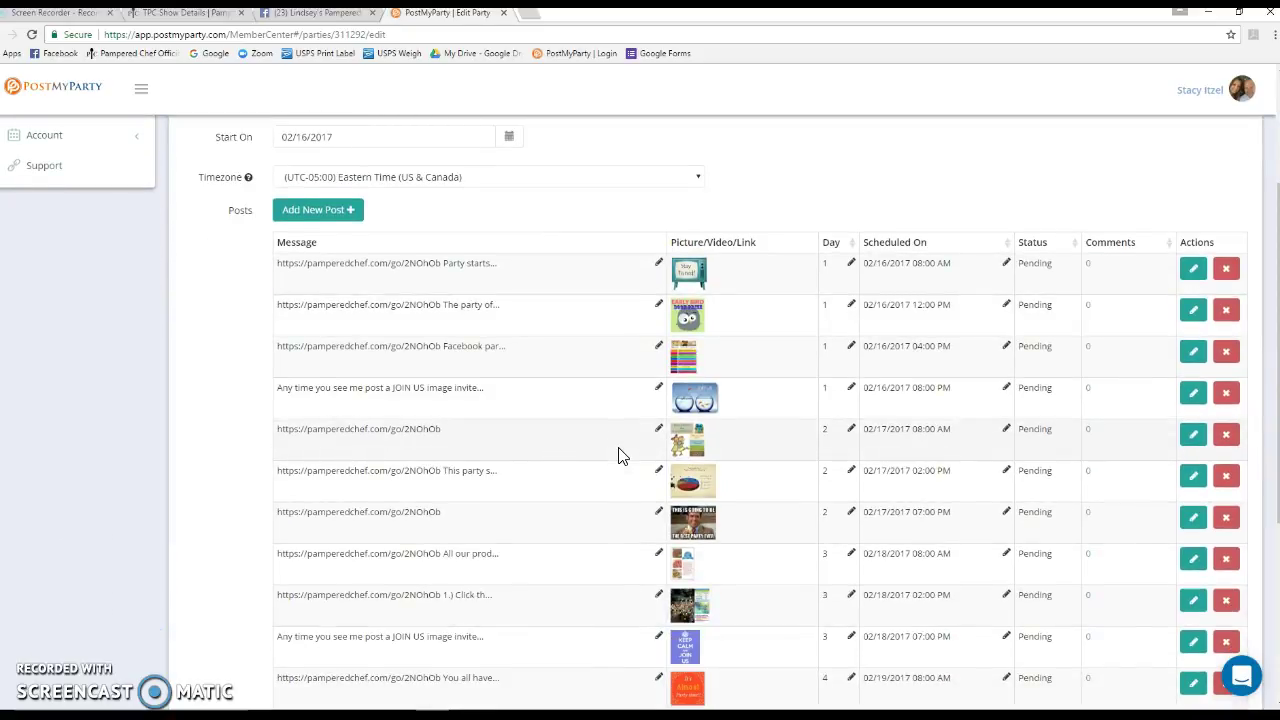
scroll(618, 456, down, 5)
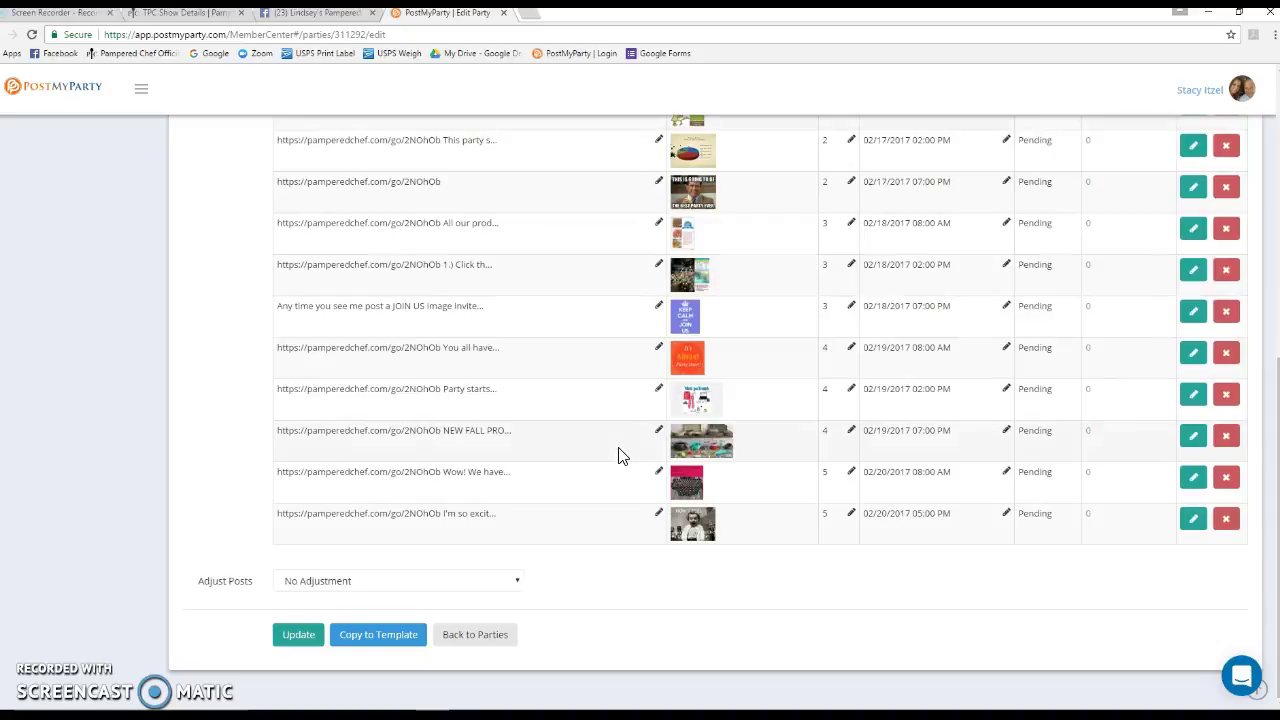
Shift all posts +15min so the first goes out at 08:15 AM, and update
click(509, 581)
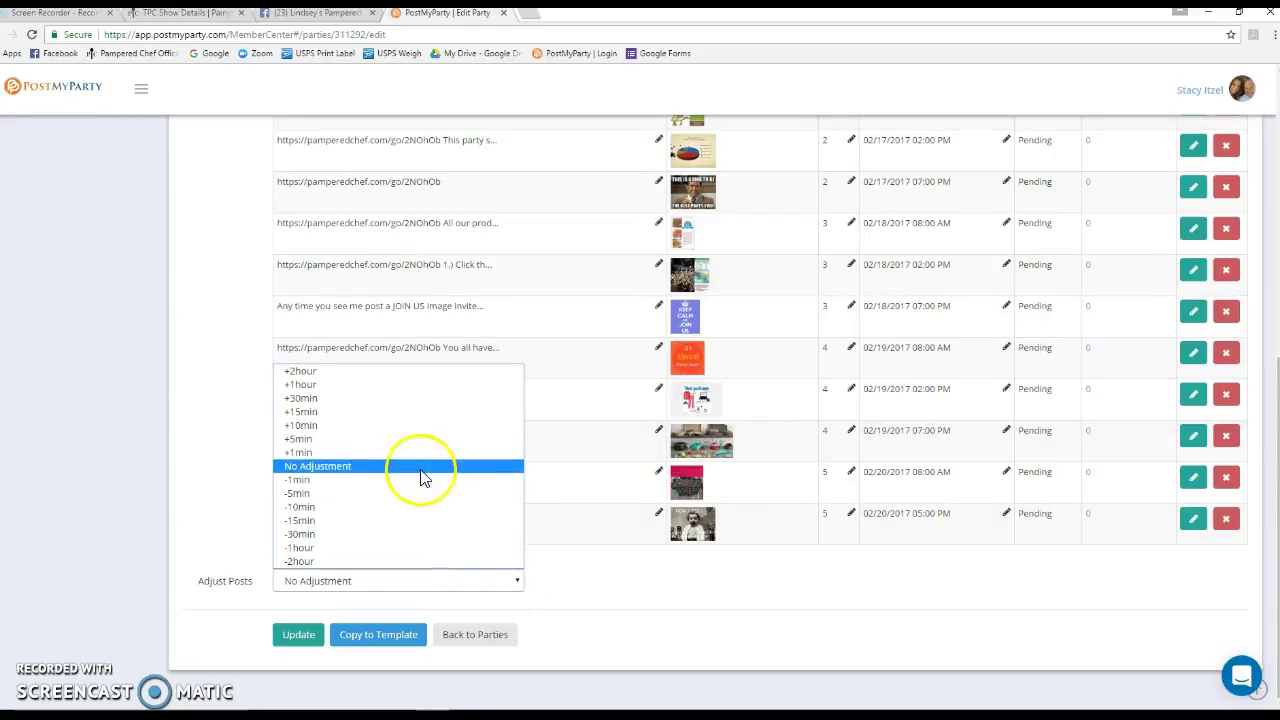
click(407, 418)
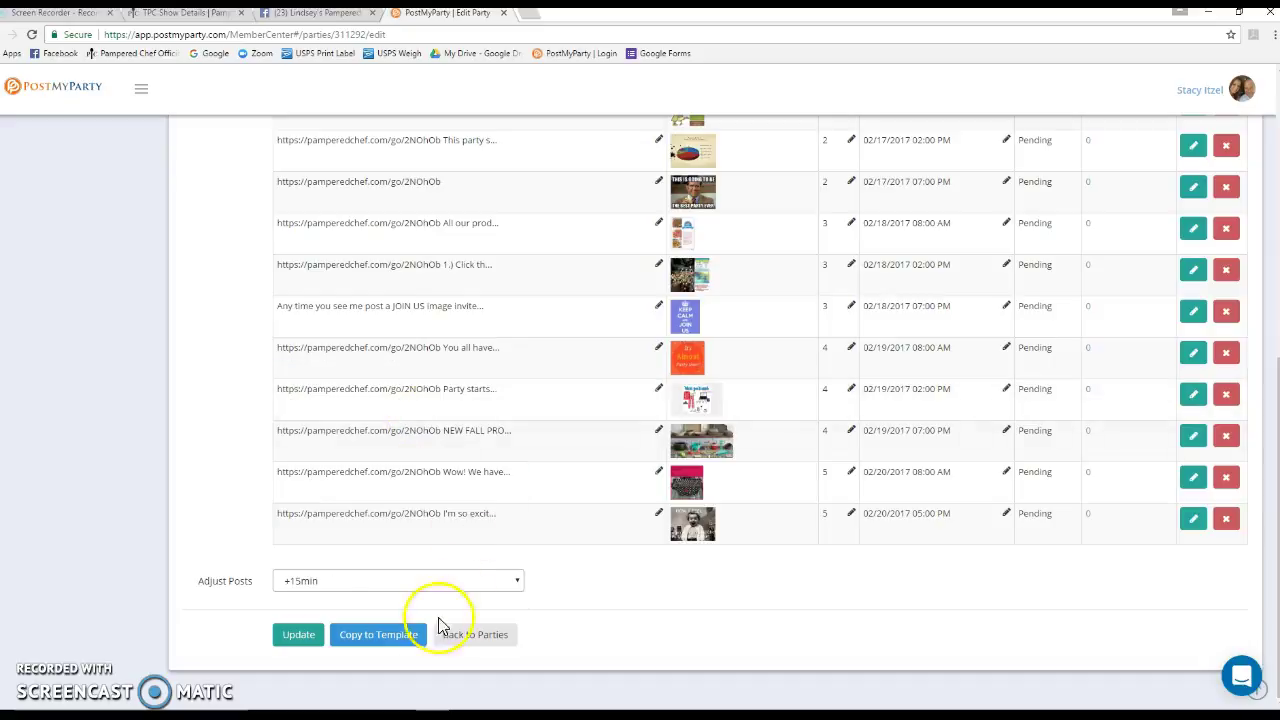
click(301, 640)
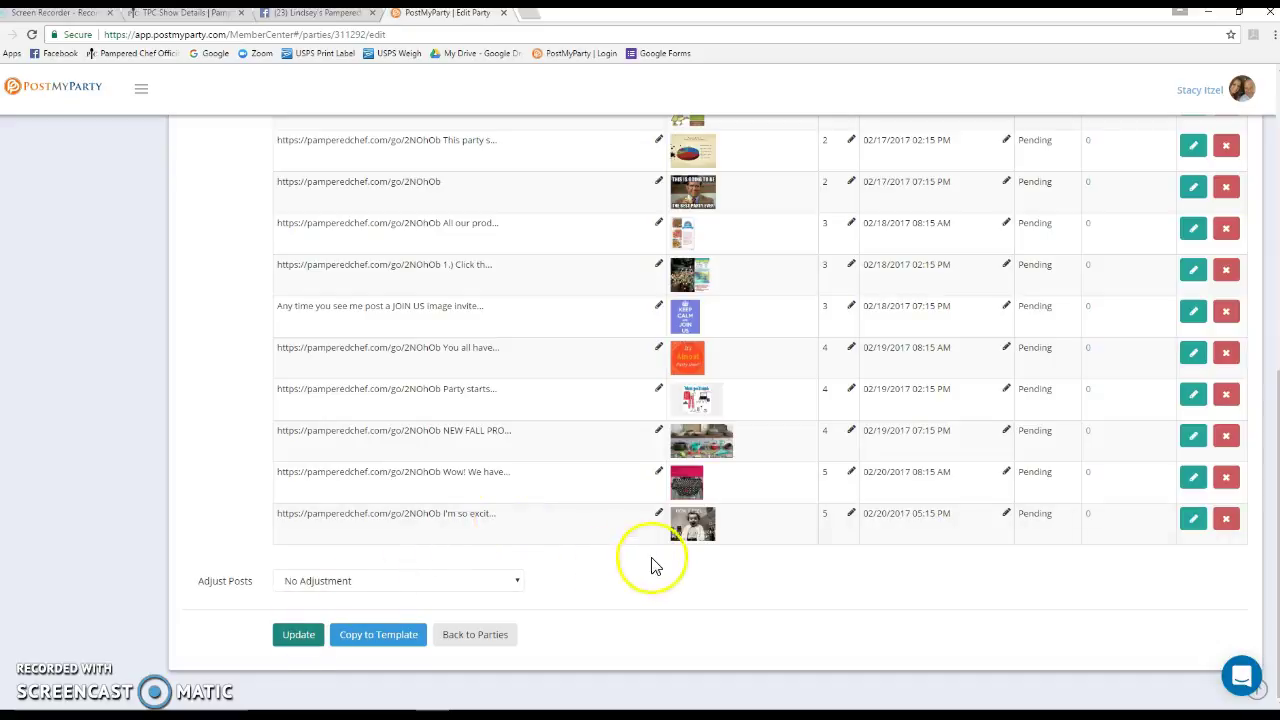
scroll(786, 551, up, 6)
scroll(979, 438, down, 2)
Review the first post's edit page, then advance to the second post
click(1193, 282)
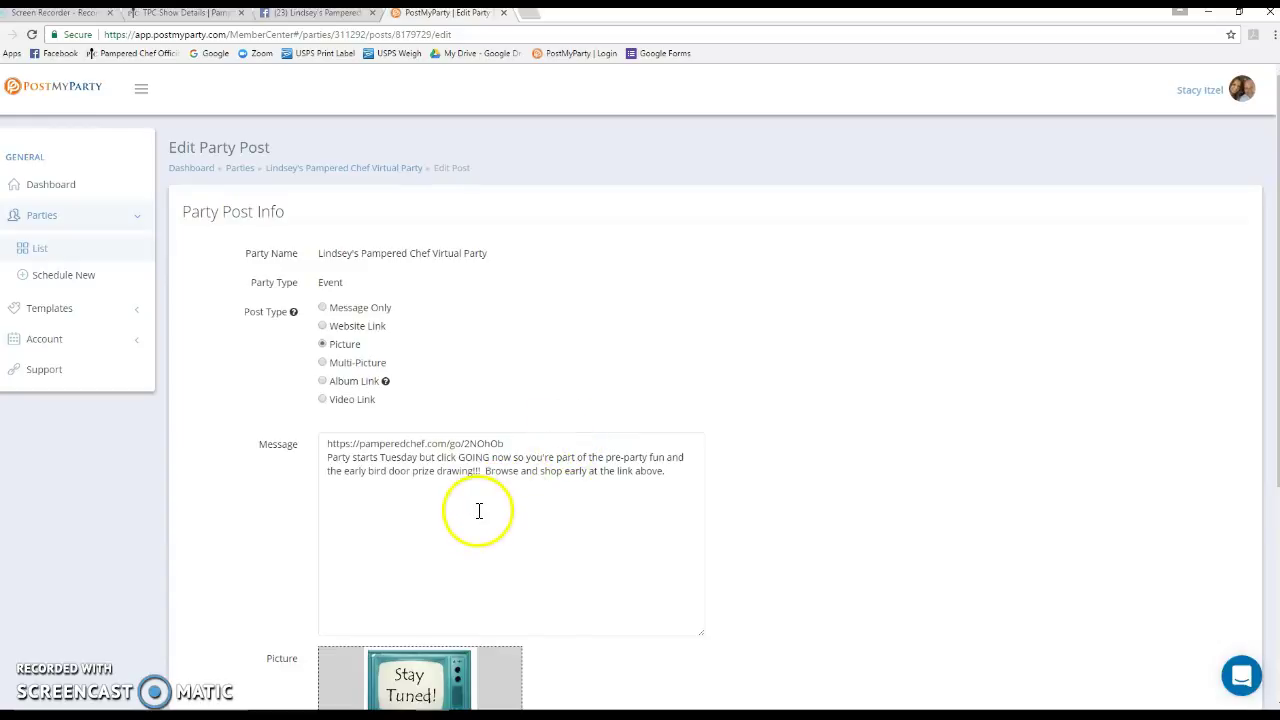
scroll(543, 557, down, 3)
scroll(543, 534, up, 1)
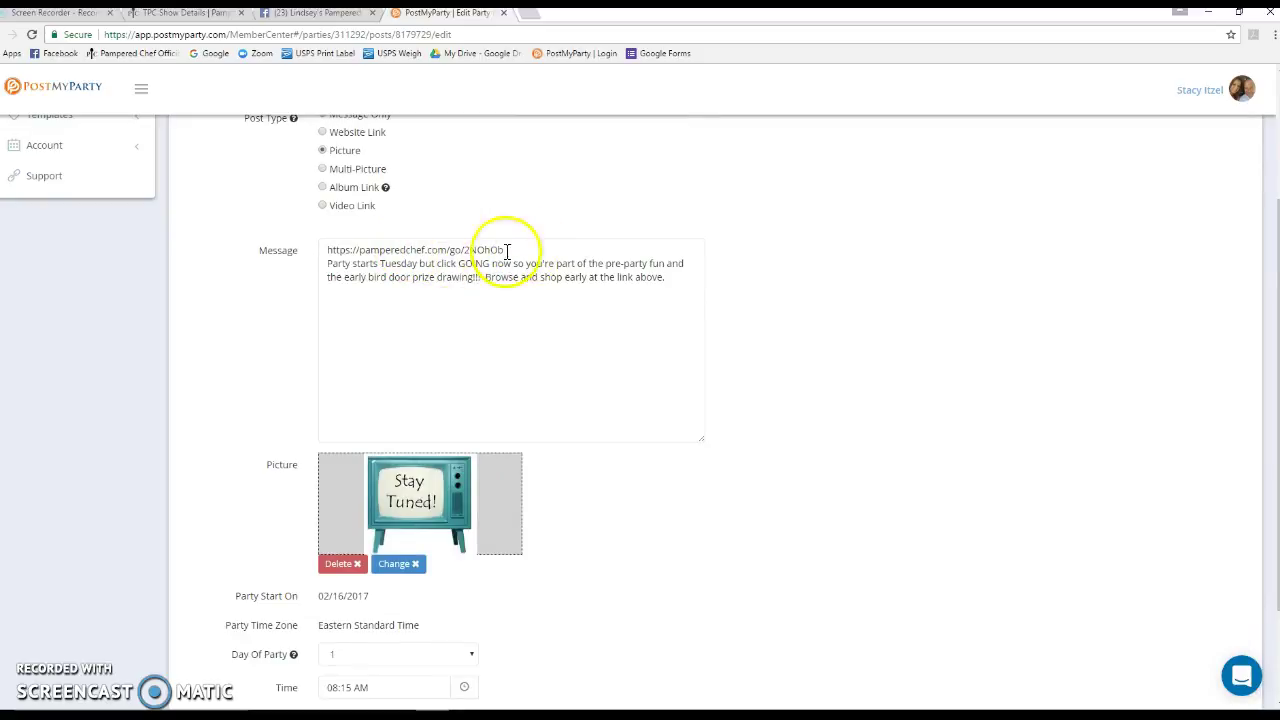
scroll(620, 590, down, 2)
click(1222, 636)
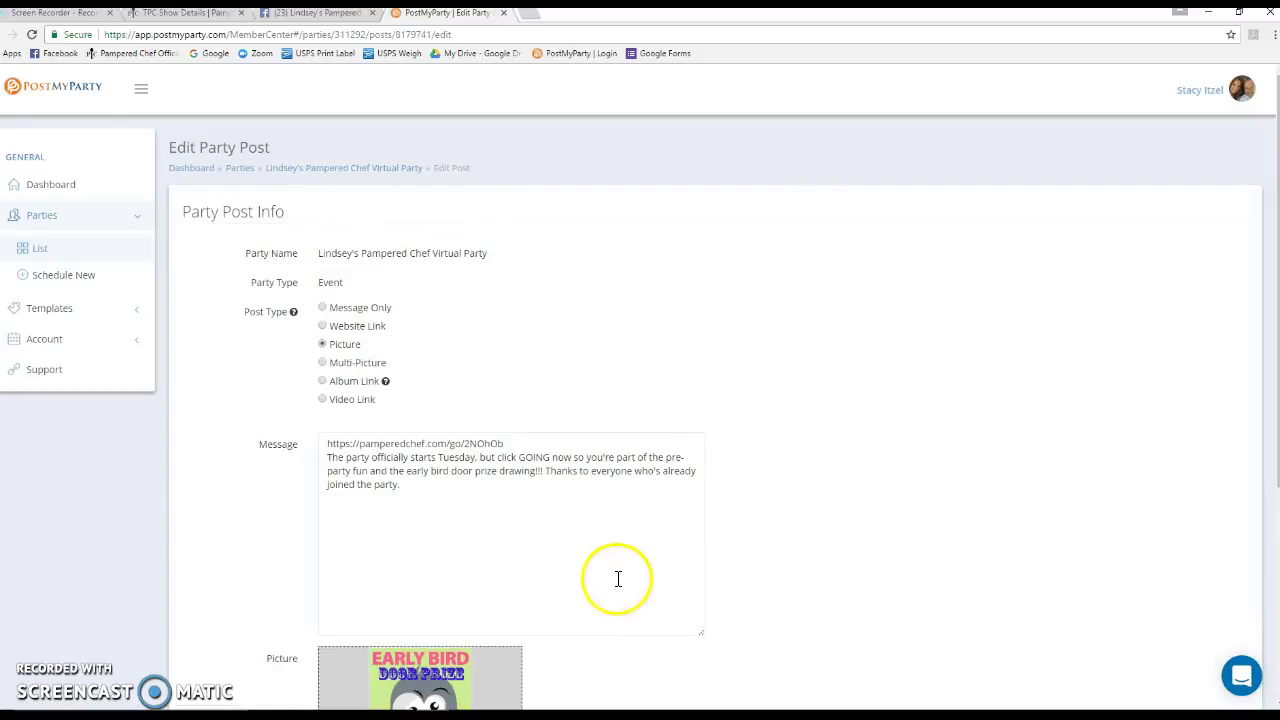
Page through the next two posts, then begin scheduling another new party
scroll(1000, 630, down, 3)
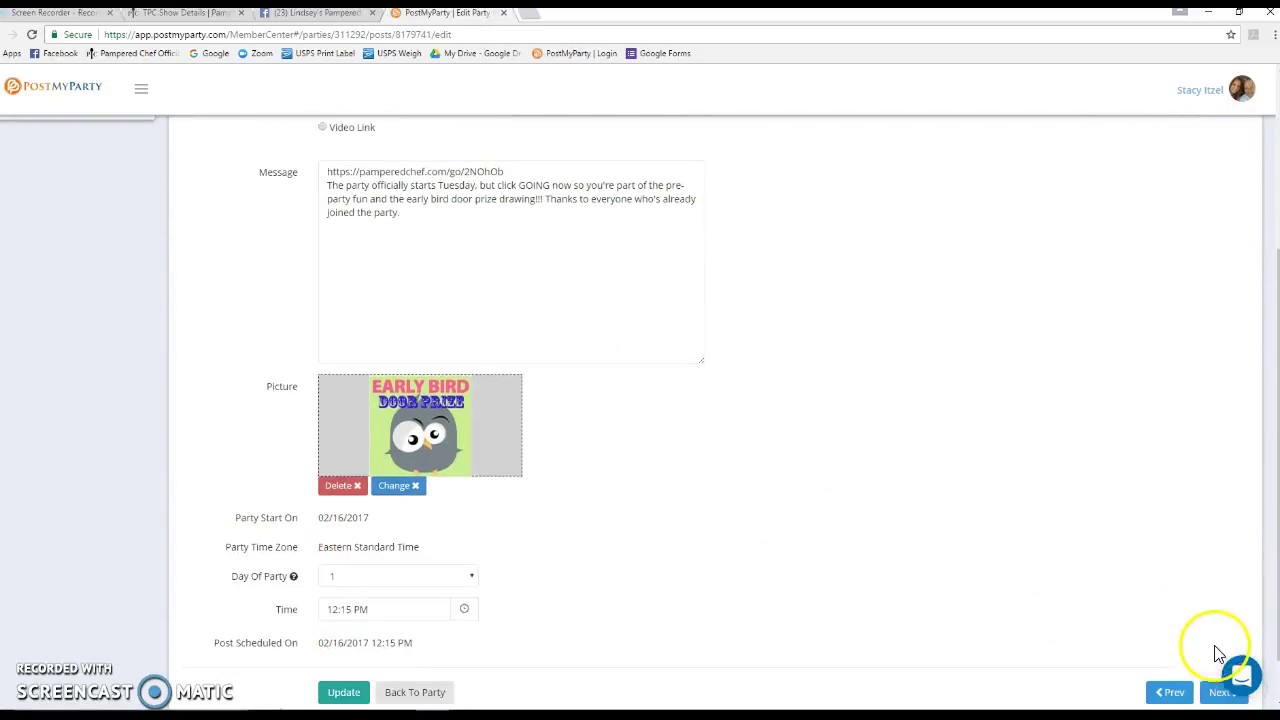
scroll(1218, 650, down, 1)
click(1222, 636)
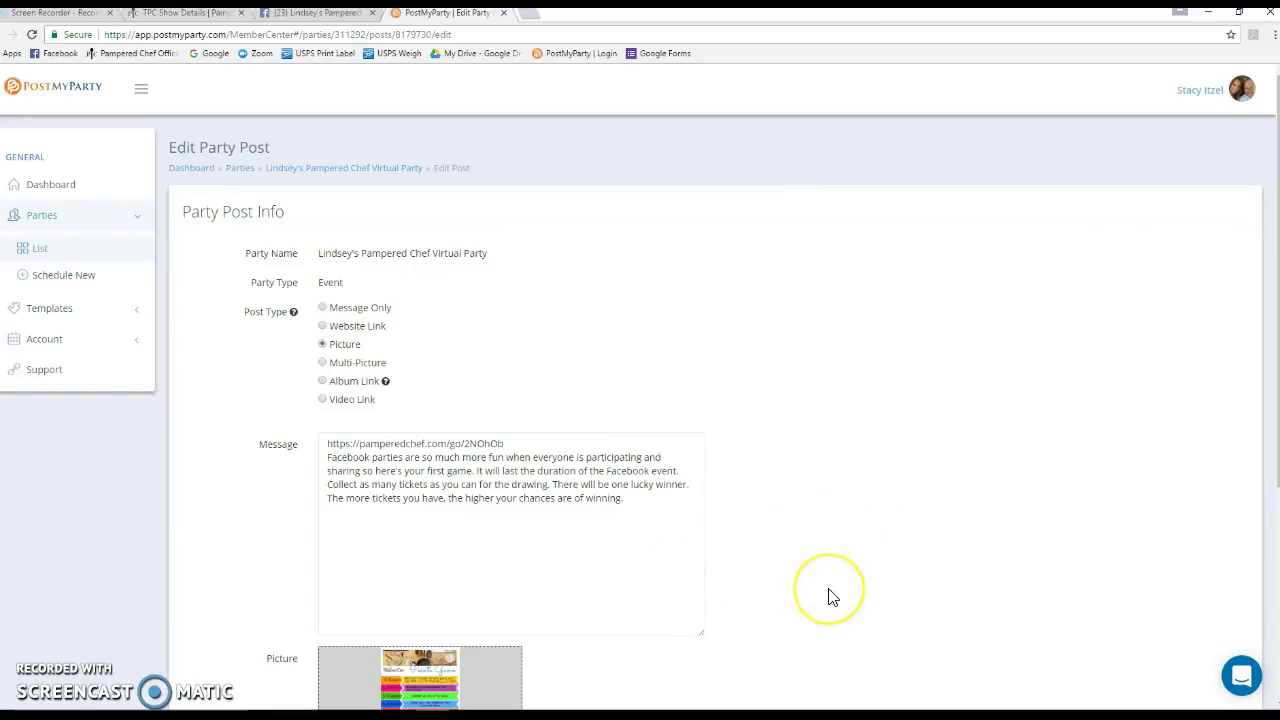
scroll(1154, 623, down, 4)
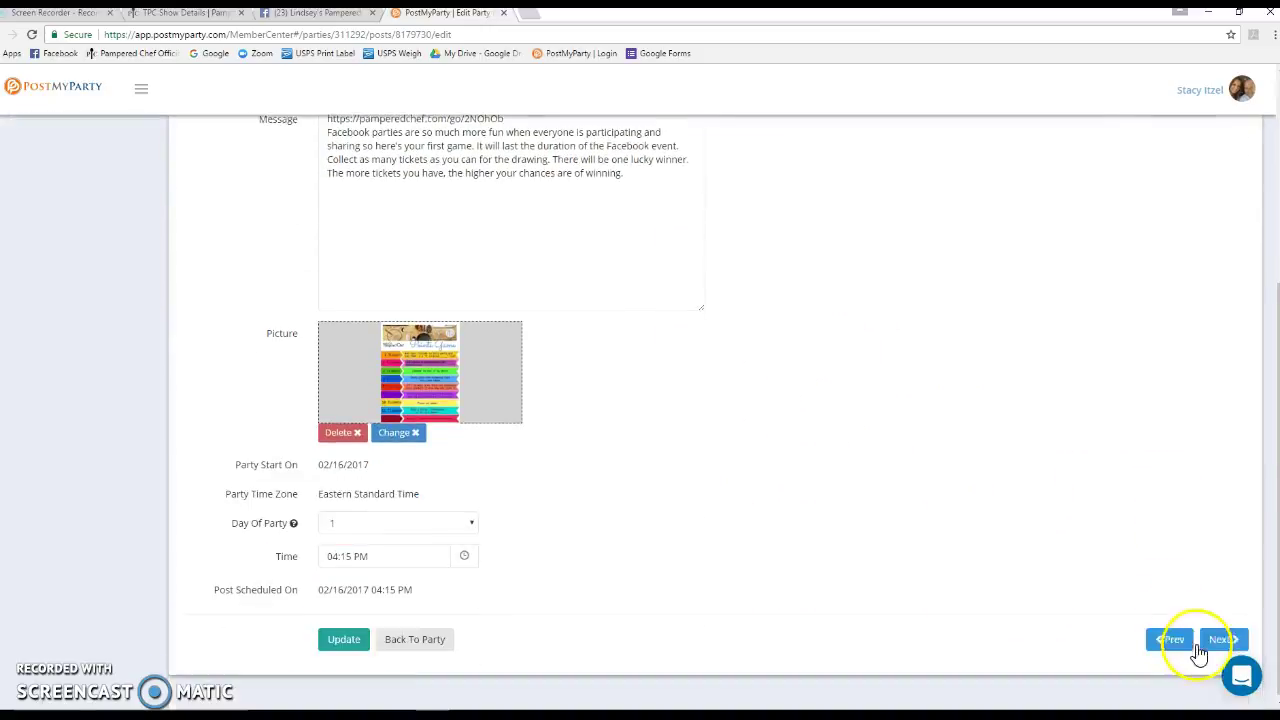
click(1222, 635)
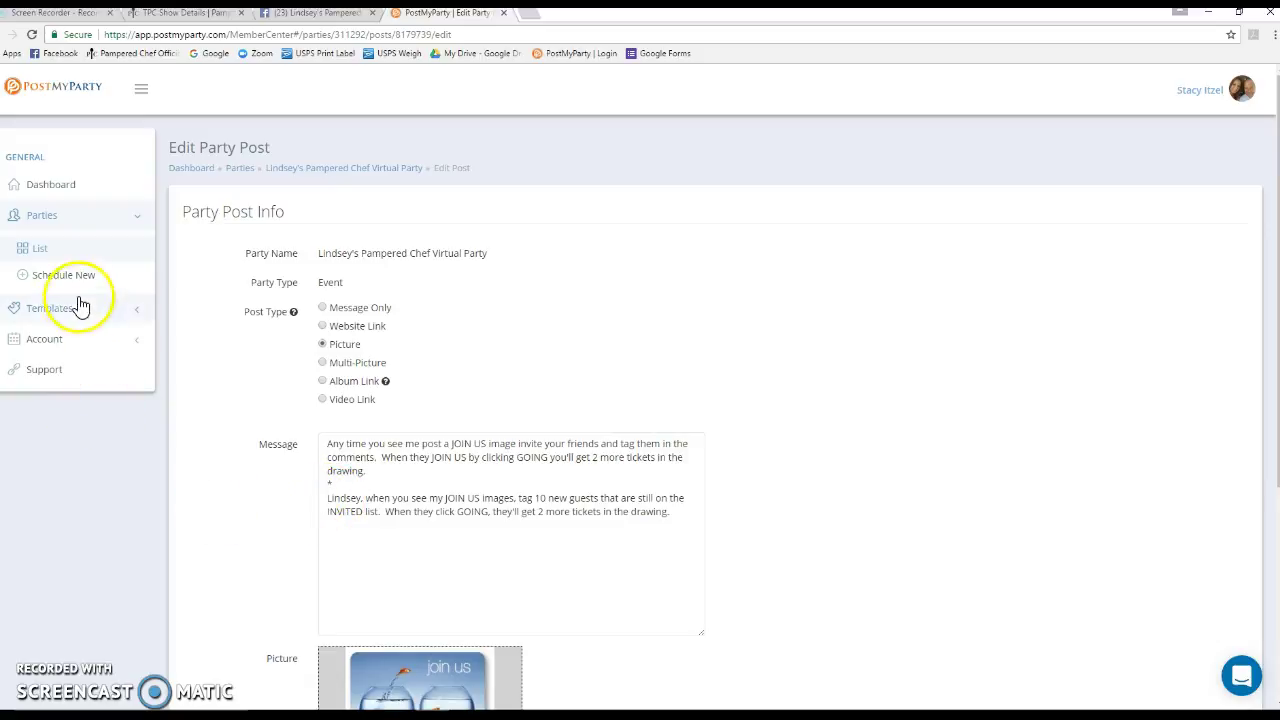
click(47, 278)
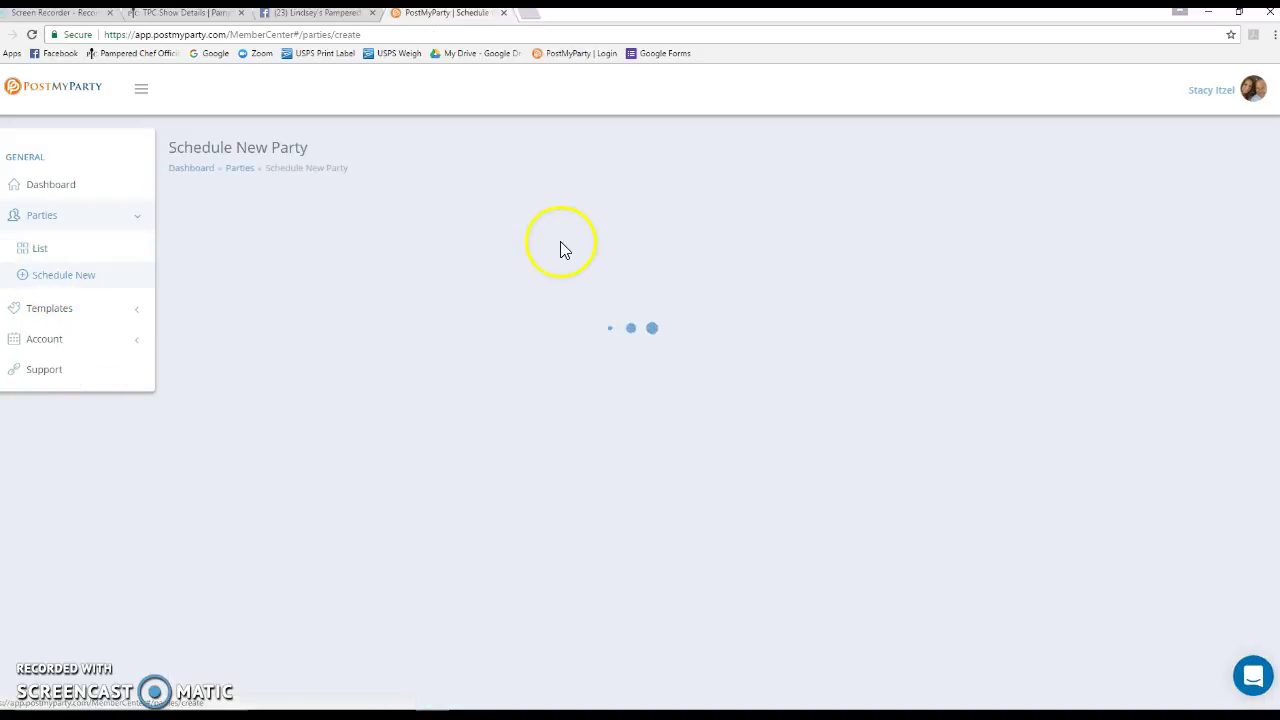